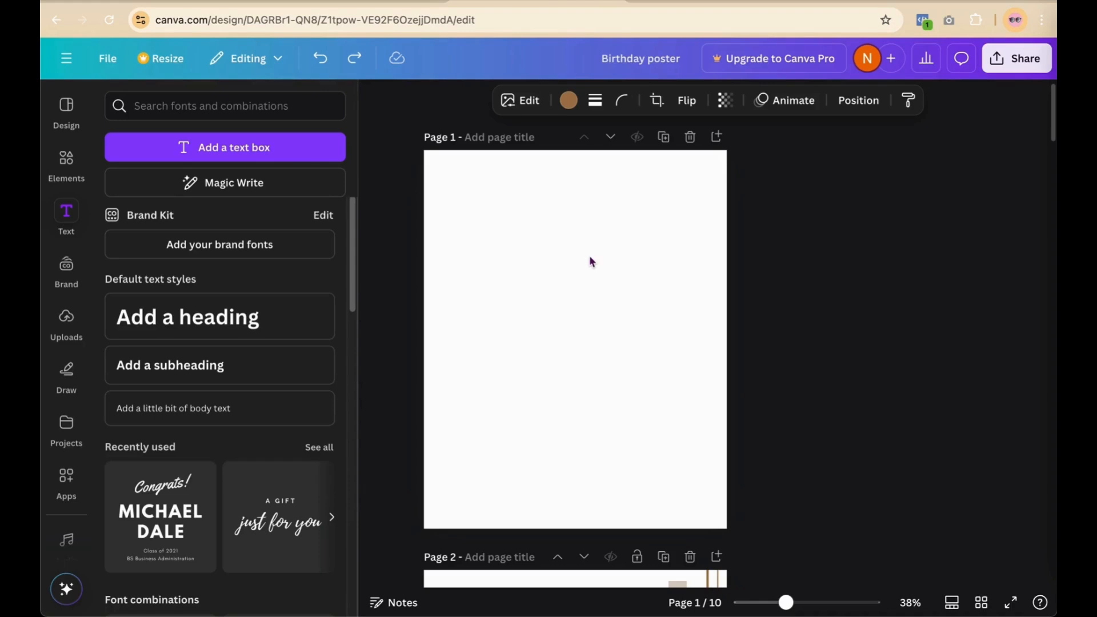
Step: Push the tall beige bar on page 2 flush against that page's right edge
scroll(590, 261, "down", 7)
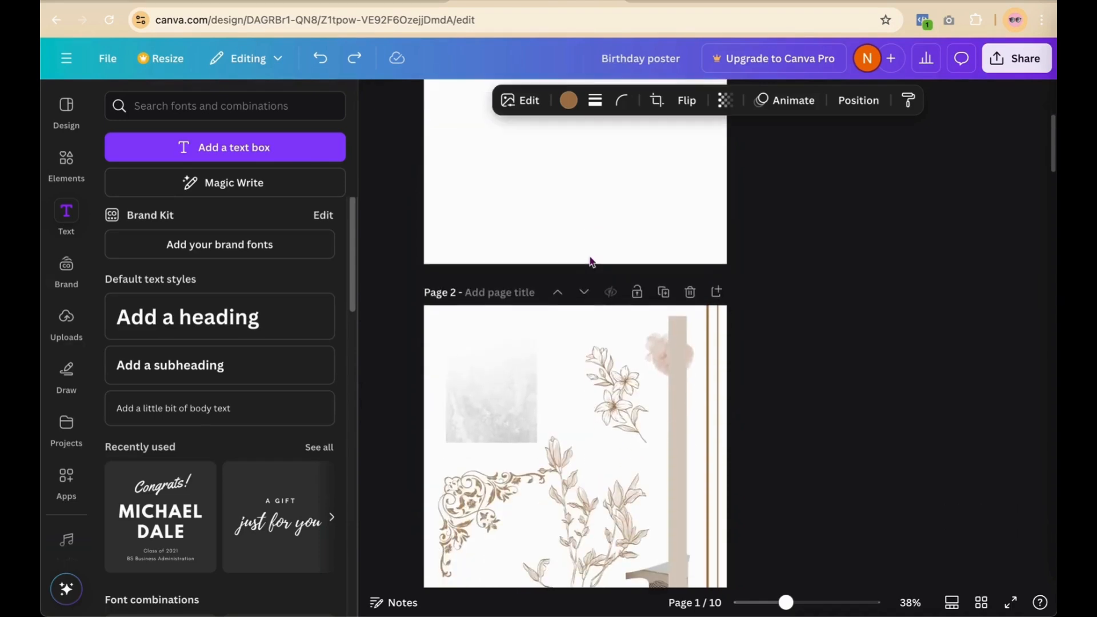
left_click(677, 282)
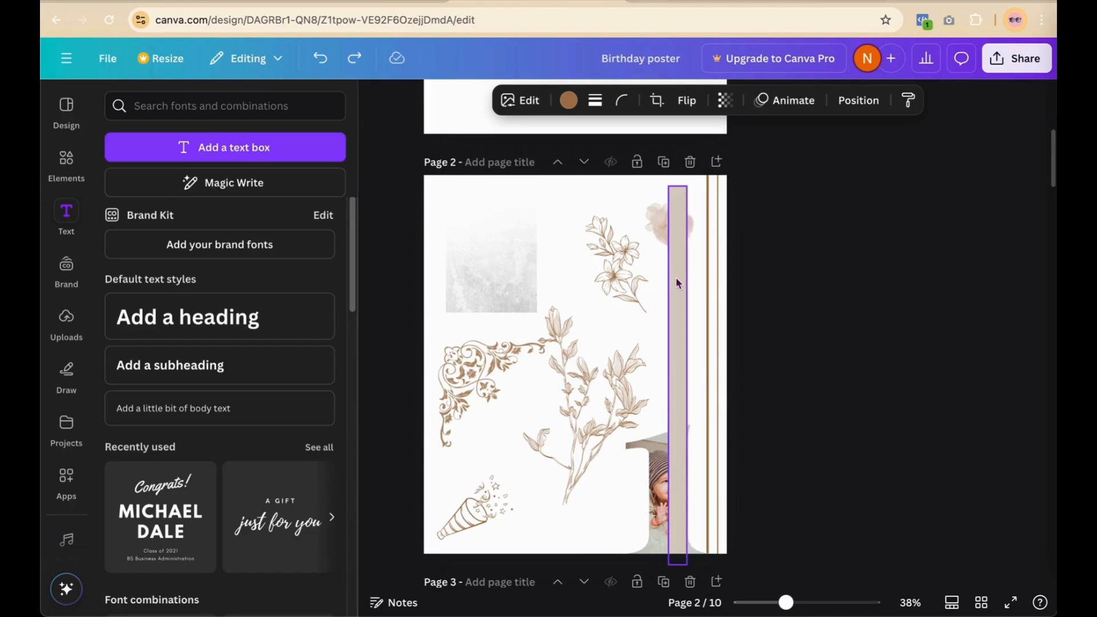
left_click_drag(677, 283, 692, 268)
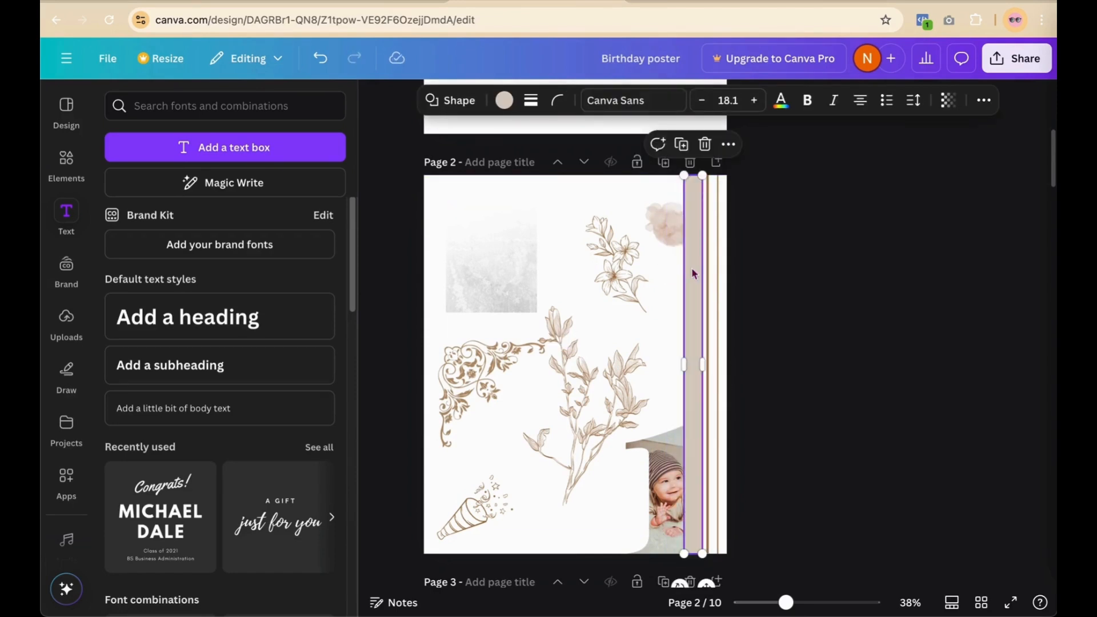
left_click(861, 250)
scroll(861, 250, "up", 7)
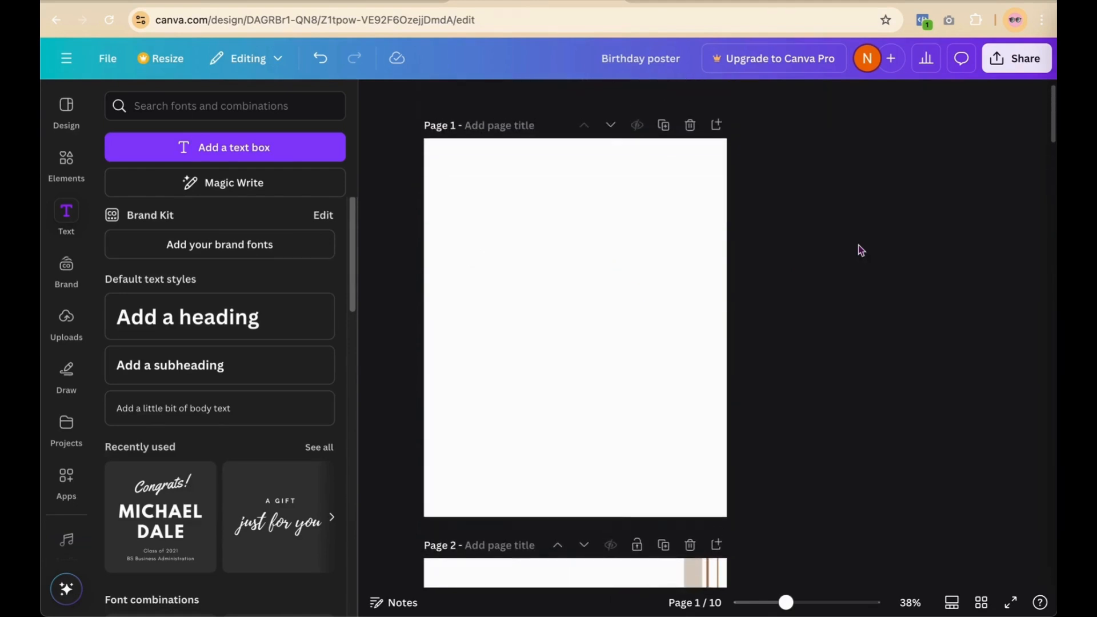
left_click(676, 316)
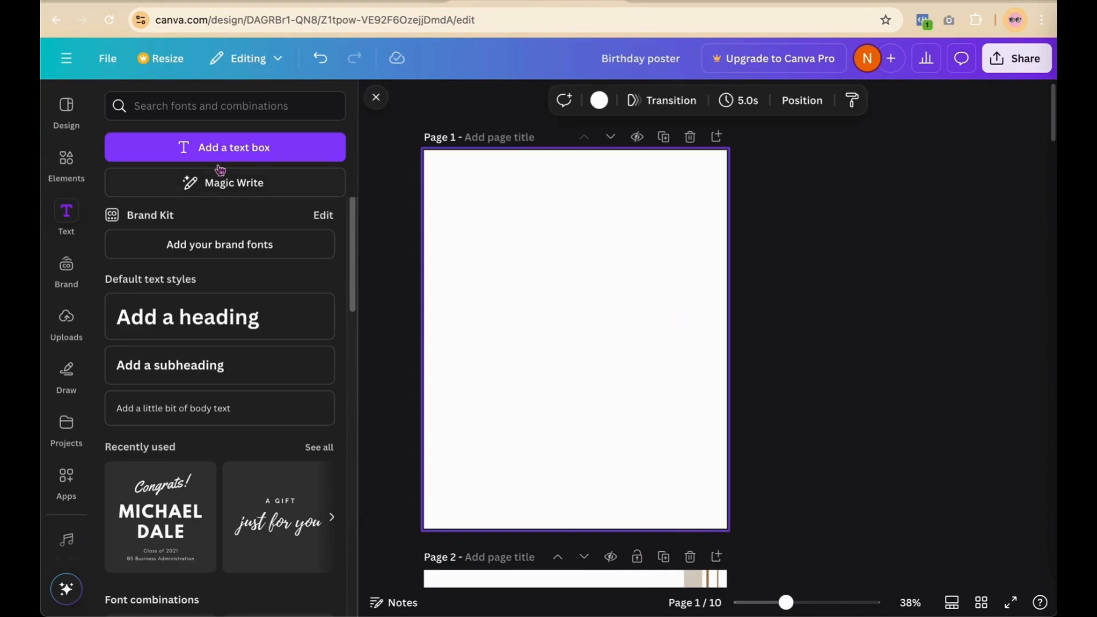
Step: Set page 1's background colour to beige #f2e6da
left_click(68, 172)
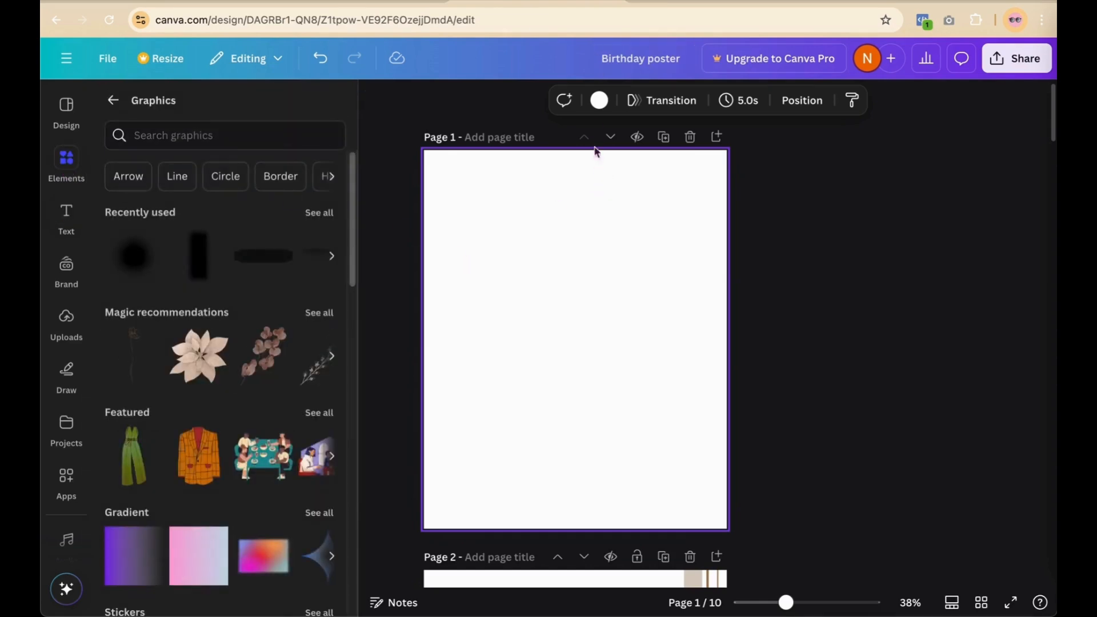
left_click(600, 105)
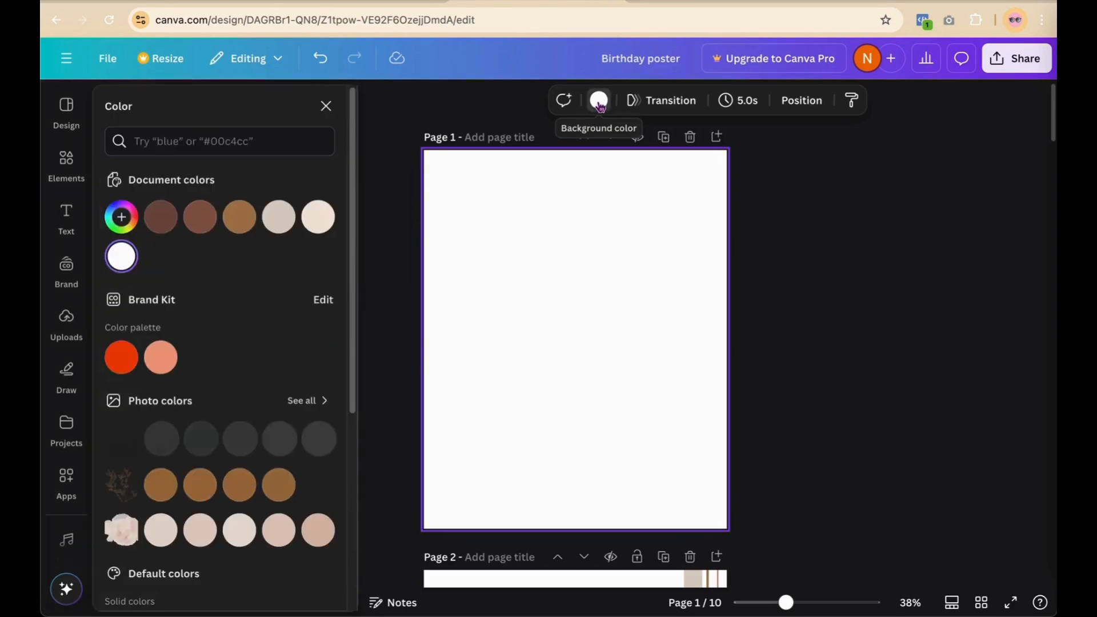
left_click(319, 218)
Step: Move the grey texture graphic from page 2 onto page 1 and make it the page background
scroll(618, 251, "down", 5)
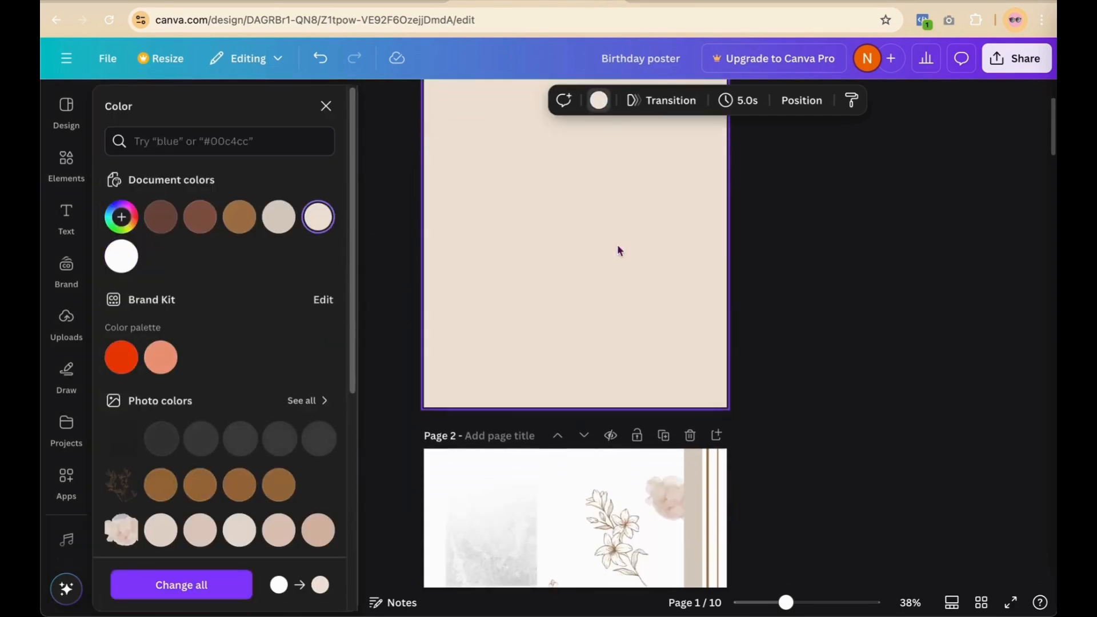
left_click(468, 543)
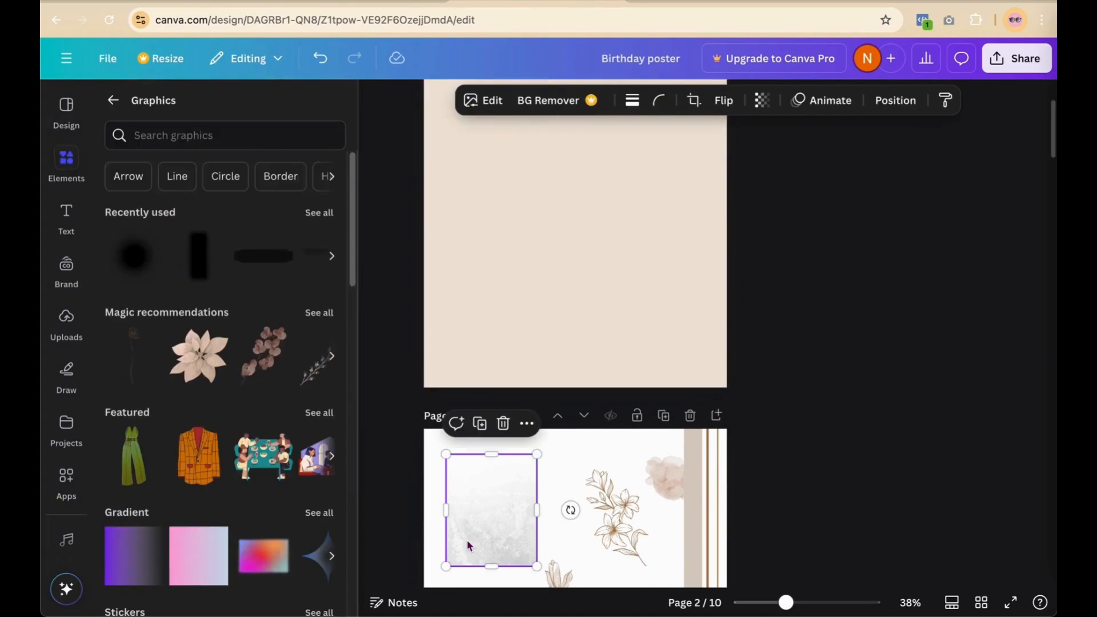
left_click_drag(467, 544, 551, 187)
left_click(630, 277)
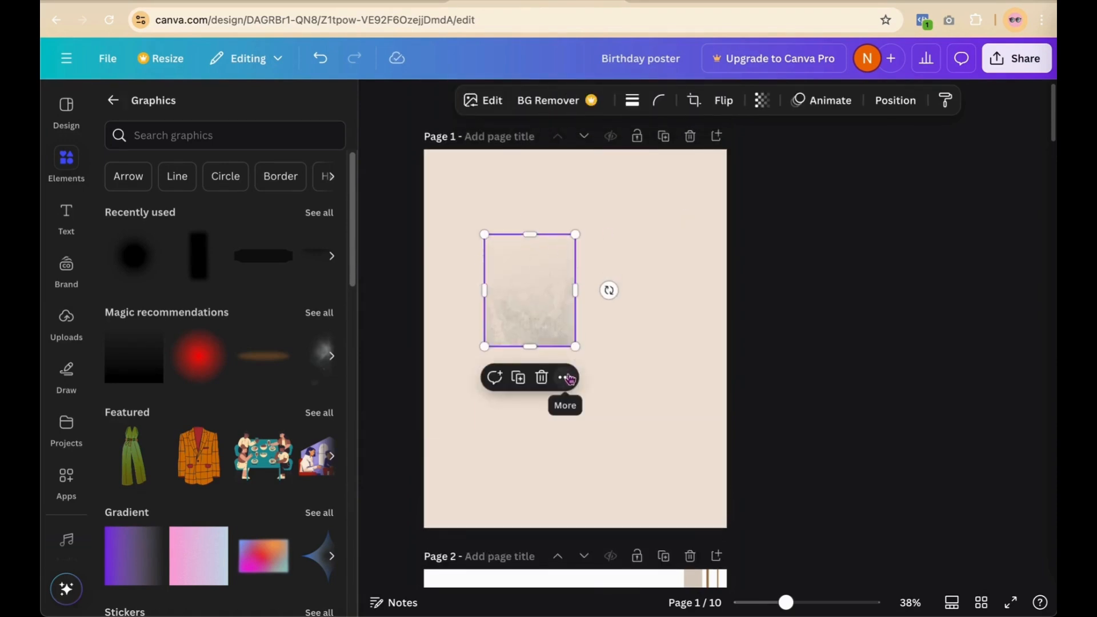
left_click(567, 378)
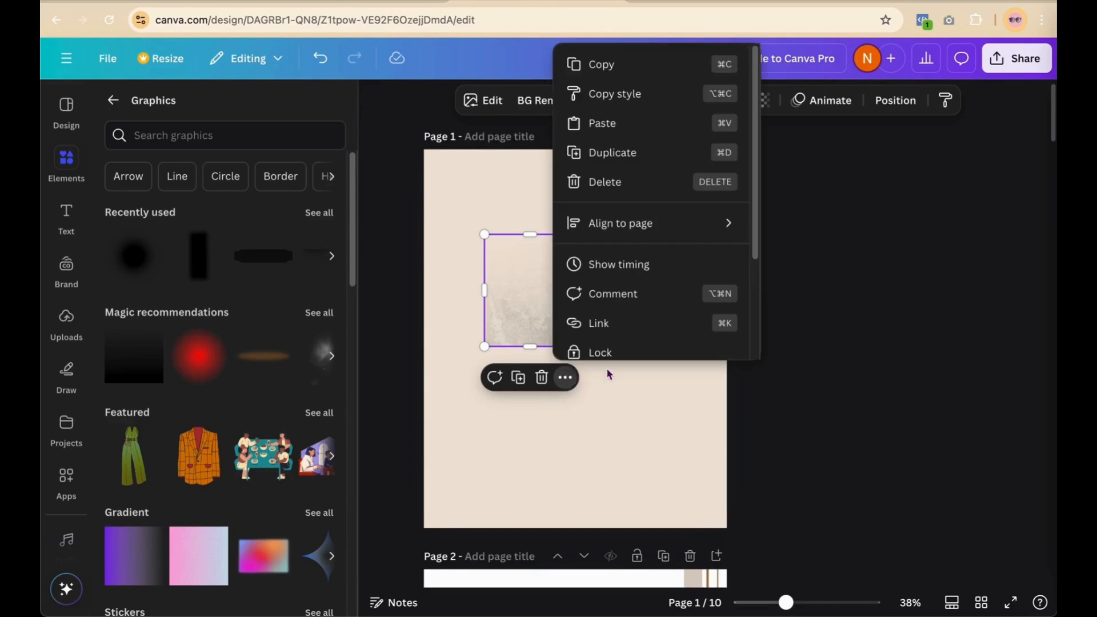
scroll(629, 264, "down", 3)
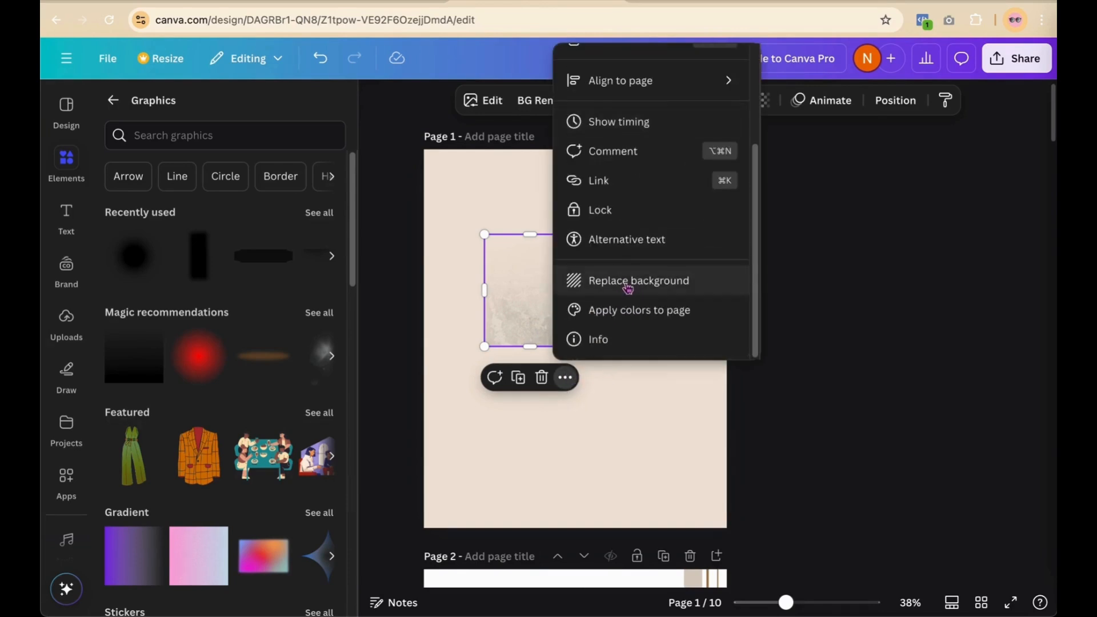
left_click(627, 282)
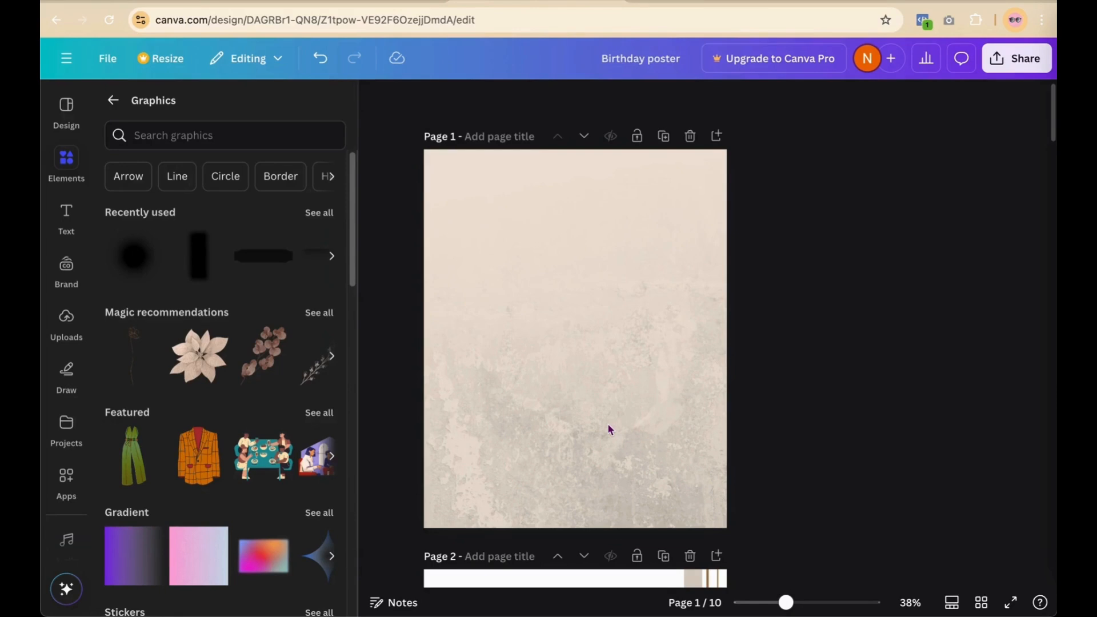
scroll(608, 425, "down", 3)
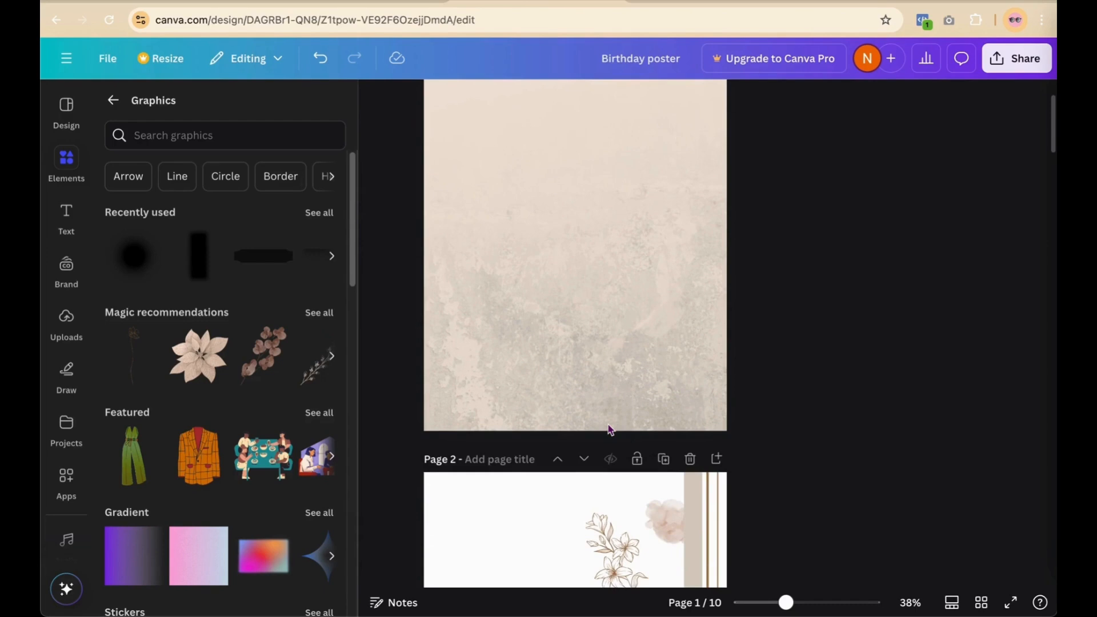
Step: Drag the pink watercolour cloud from page 2 onto page 1, toward its top-left corner
scroll(609, 429, "down", 2)
left_click(664, 485)
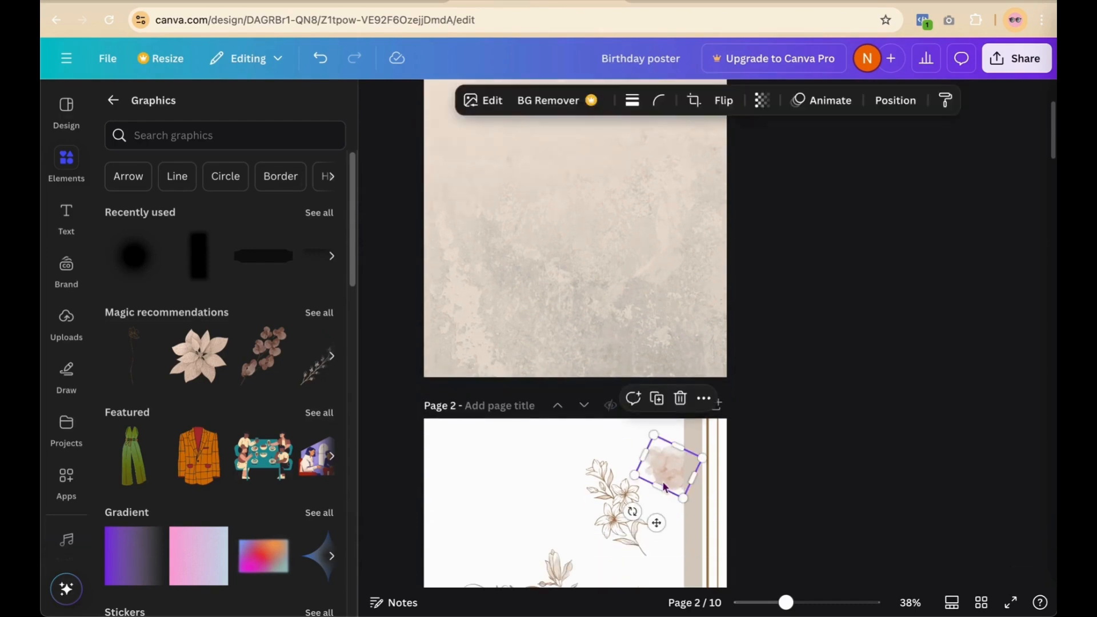
left_click_drag(665, 486, 560, 246)
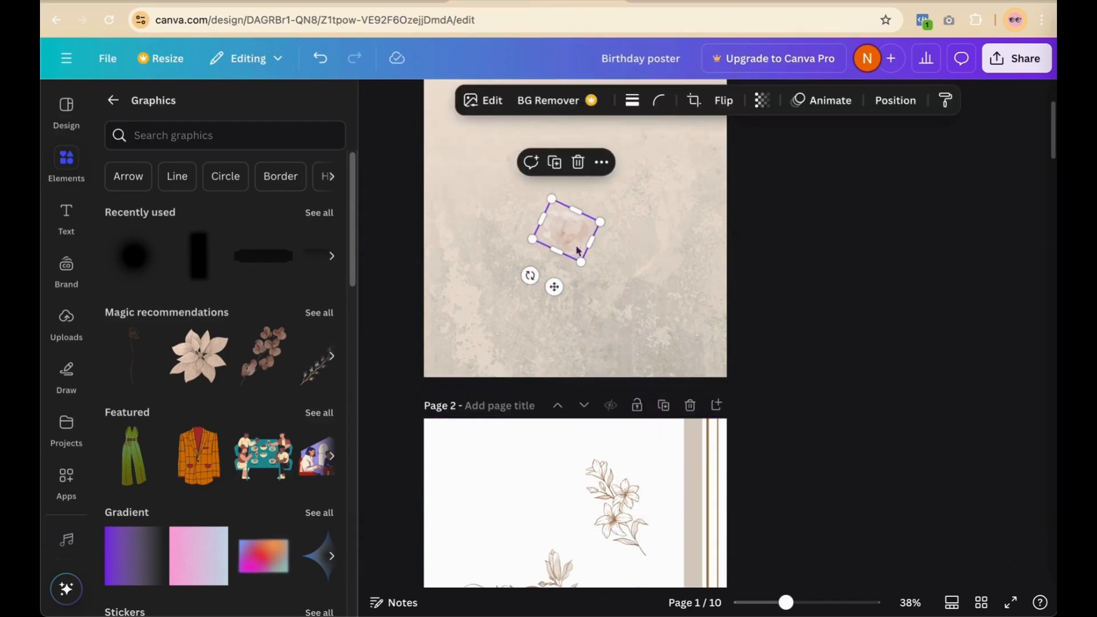
scroll(775, 235, "up", 5)
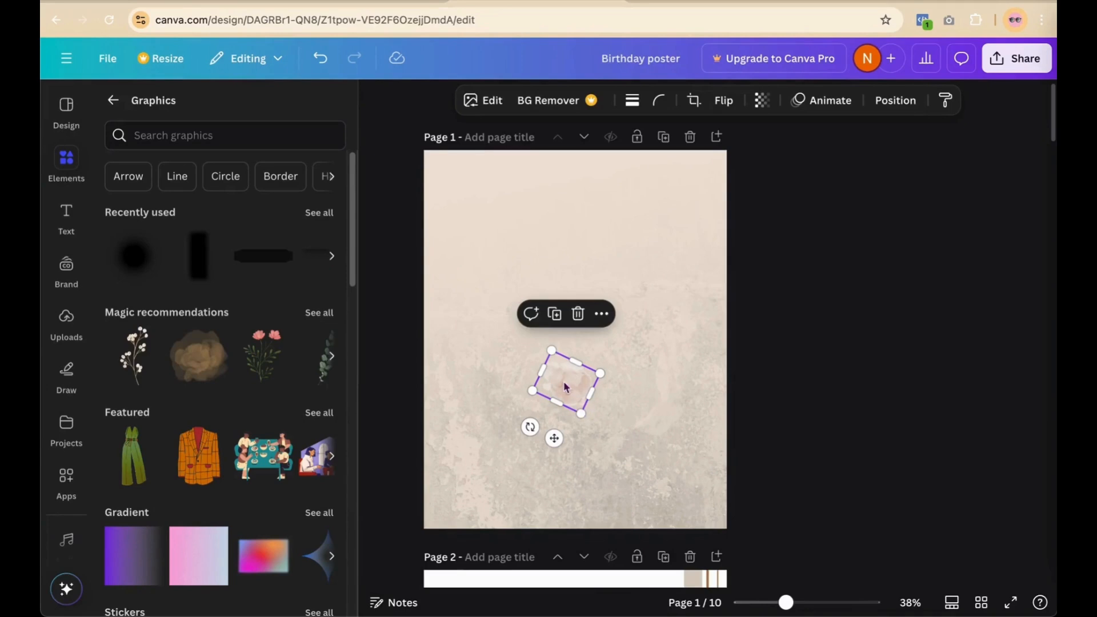
left_click_drag(566, 383, 490, 303)
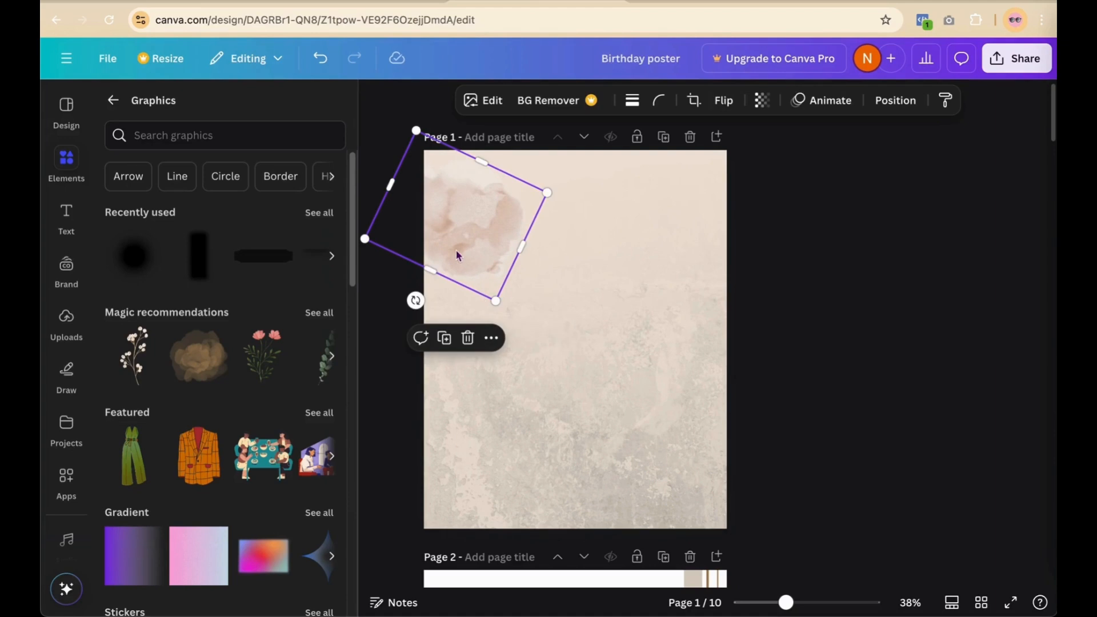
Step: Enlarge the pink cloud to about 753 by 623 and tuck it into the top-left corner
left_click_drag(416, 130, 368, 98)
left_click_drag(496, 301, 502, 314)
left_click_drag(465, 245, 445, 225)
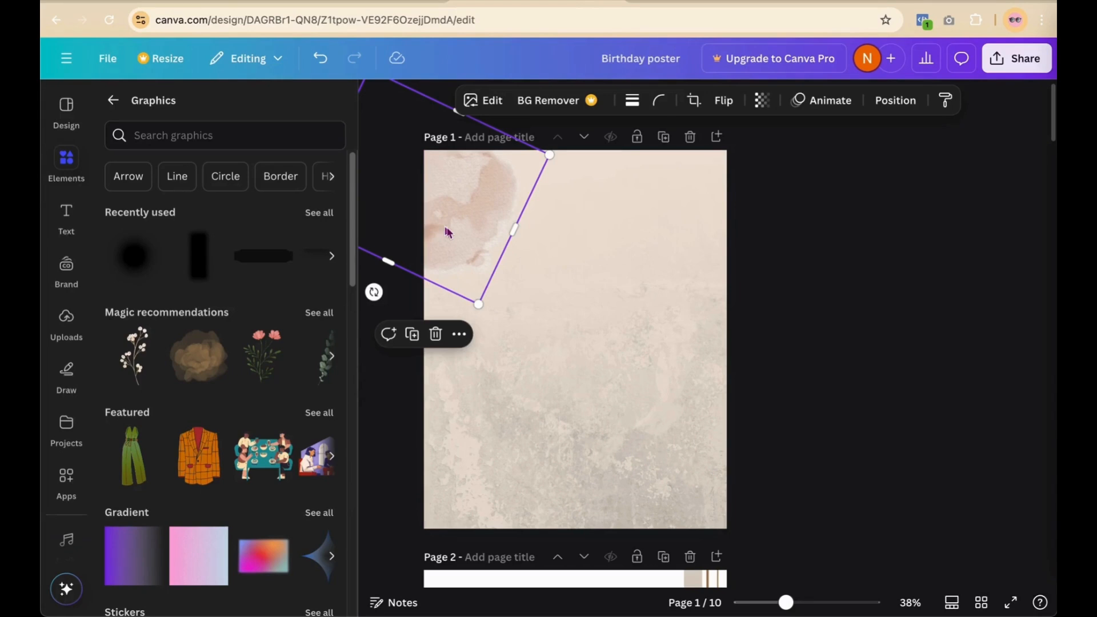
left_click_drag(479, 304, 491, 323)
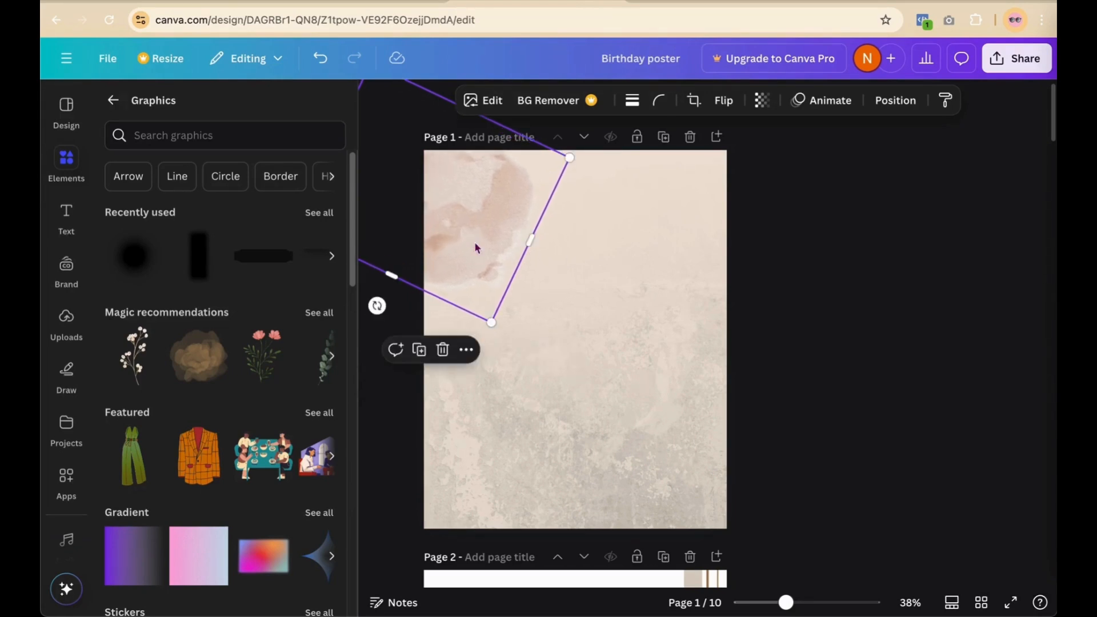
left_click(621, 289)
scroll(622, 289, "down", 2)
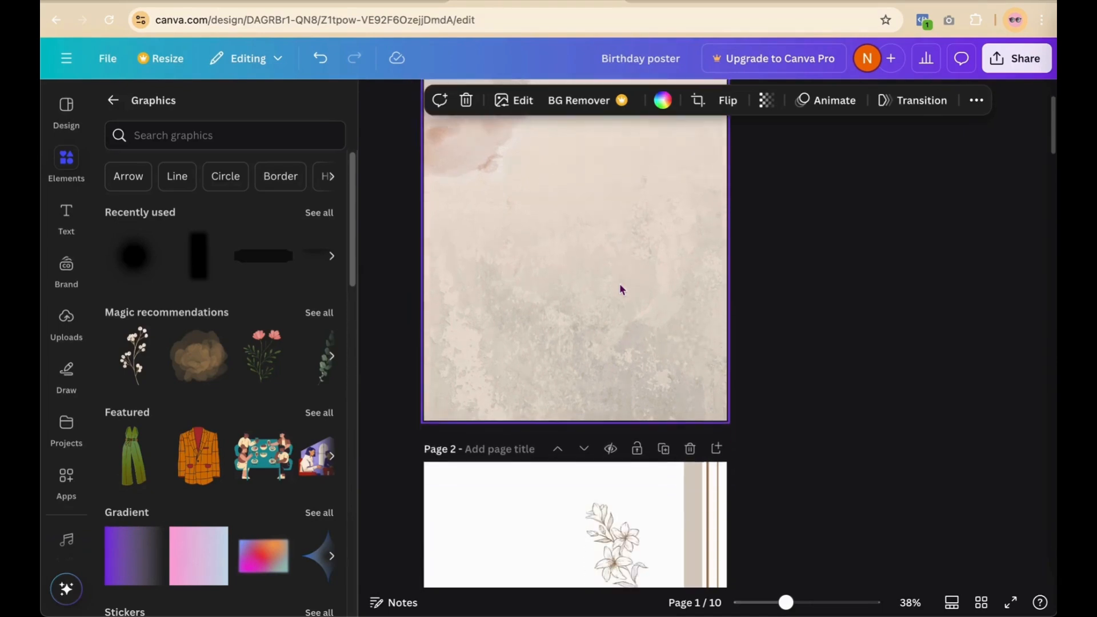
scroll(620, 287, "down", 2)
scroll(617, 457, "down", 2)
left_click(484, 505)
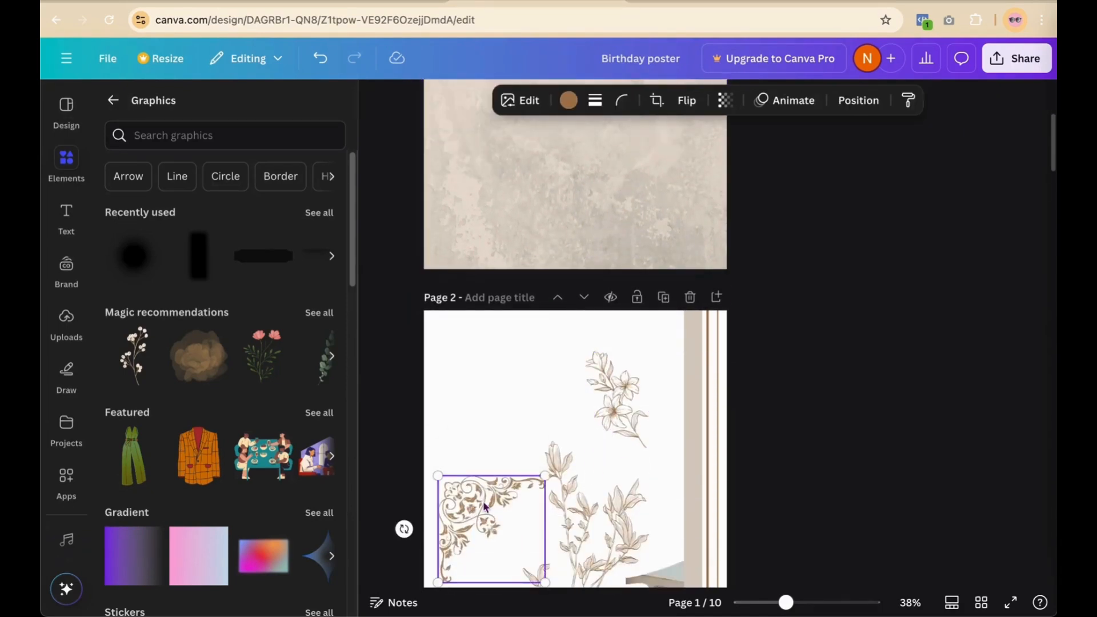
left_click_drag(484, 505, 525, 189)
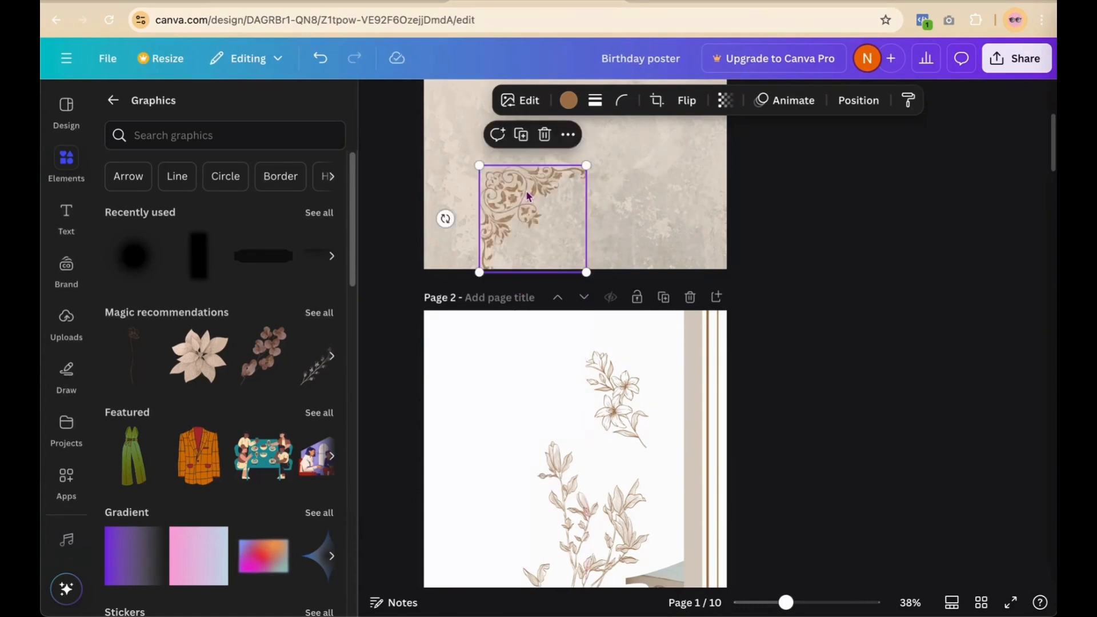
scroll(748, 207, "up", 4)
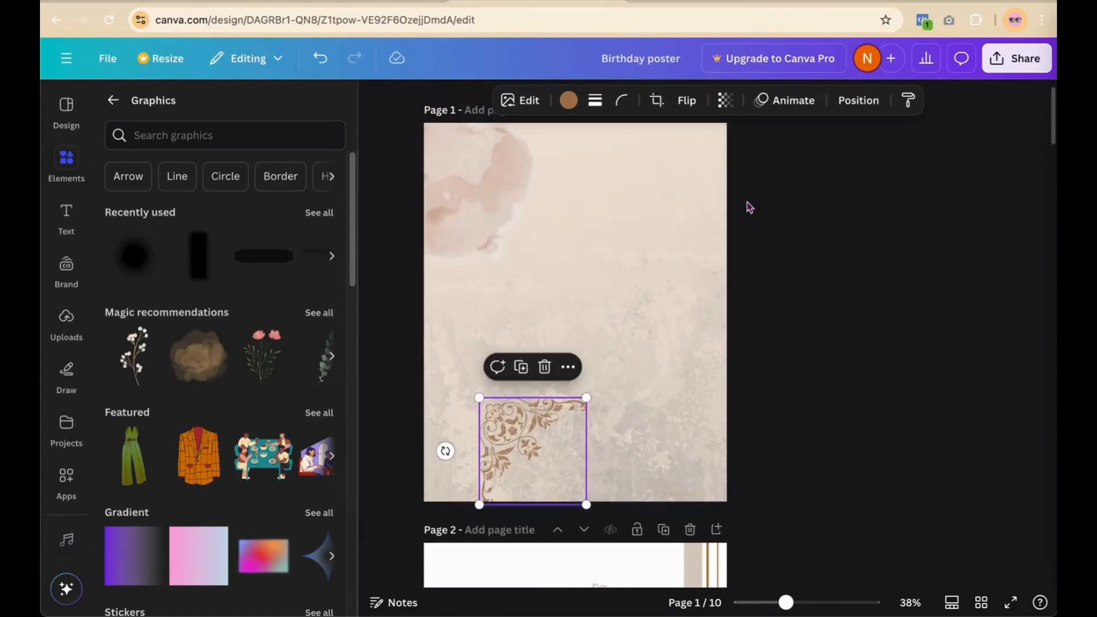
left_click(445, 199)
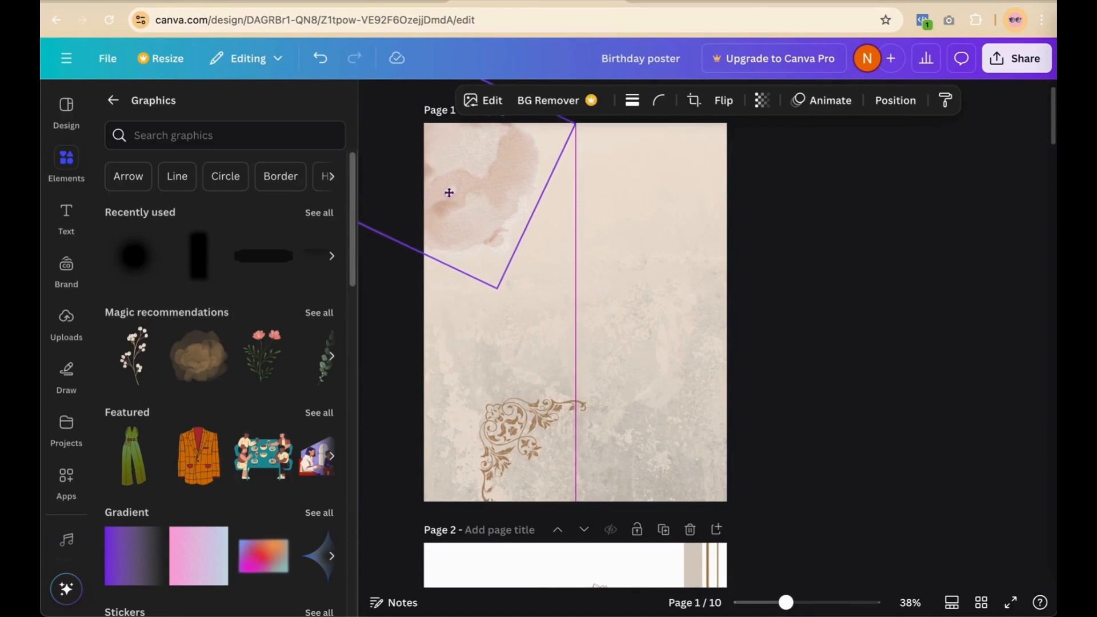
left_click(505, 415)
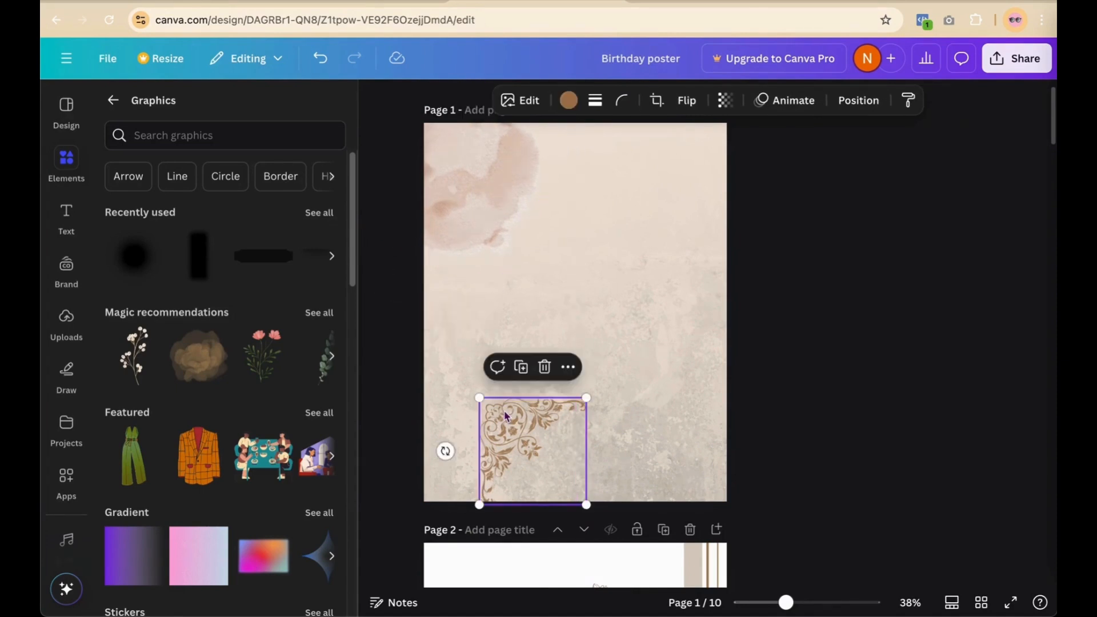
left_click(472, 243)
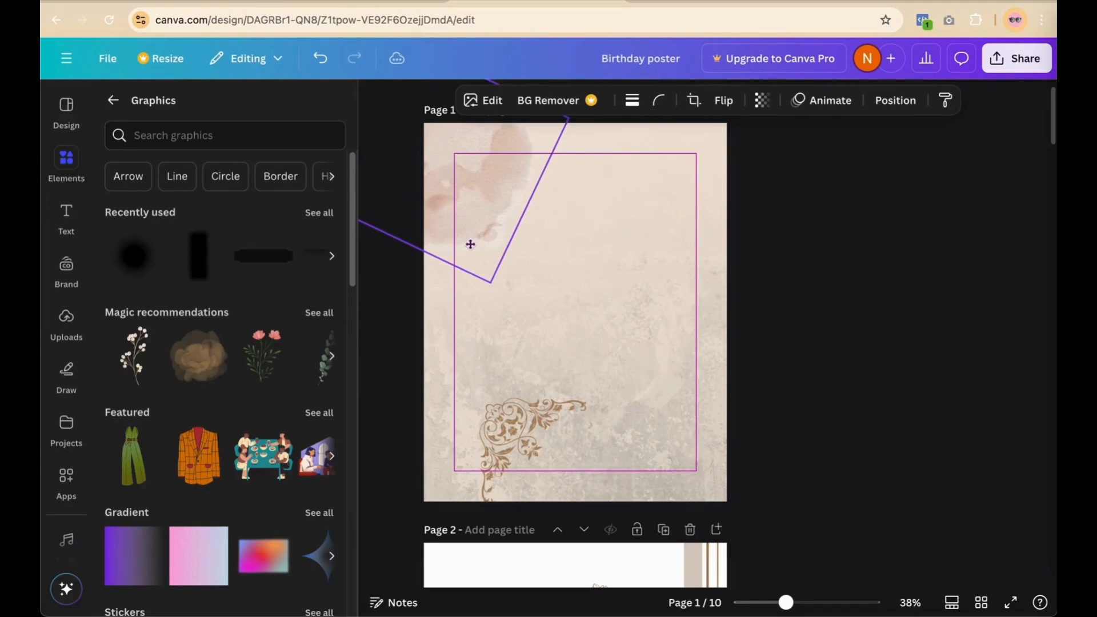
left_click(508, 444)
left_click_drag(508, 445, 452, 175)
left_click(580, 261)
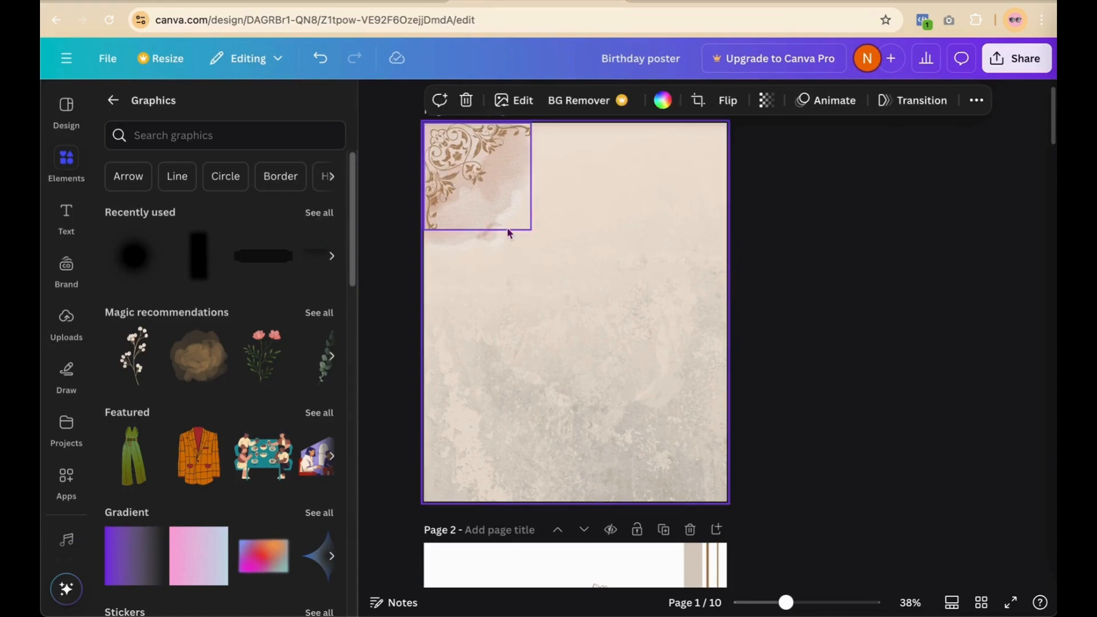
left_click(499, 246)
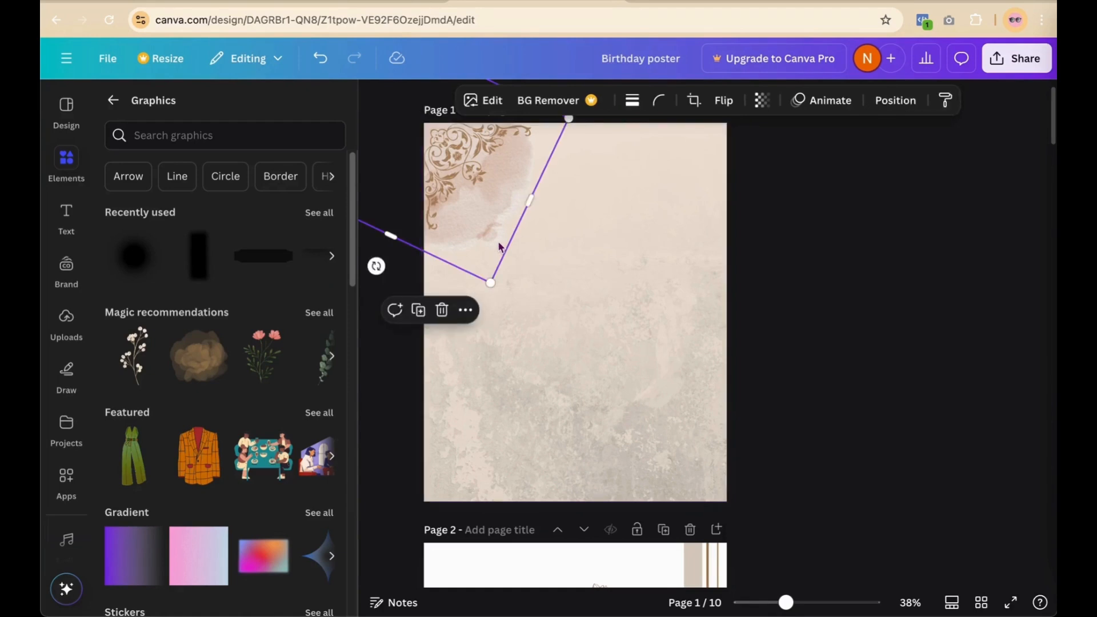
left_click_drag(499, 246, 500, 234)
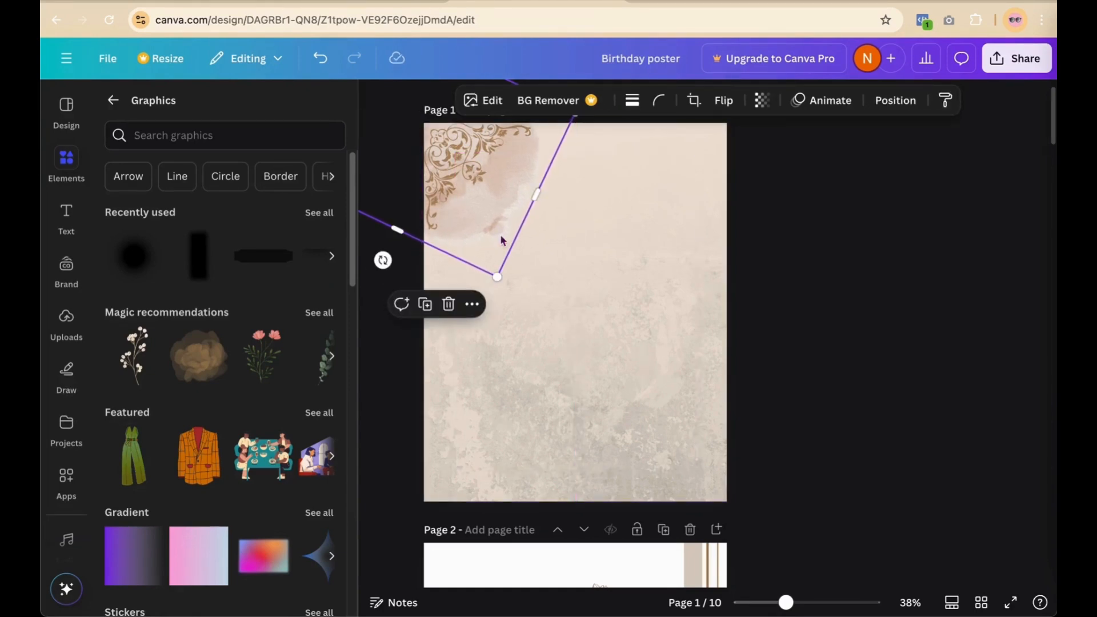
left_click(777, 241)
scroll(556, 266, "down", 1)
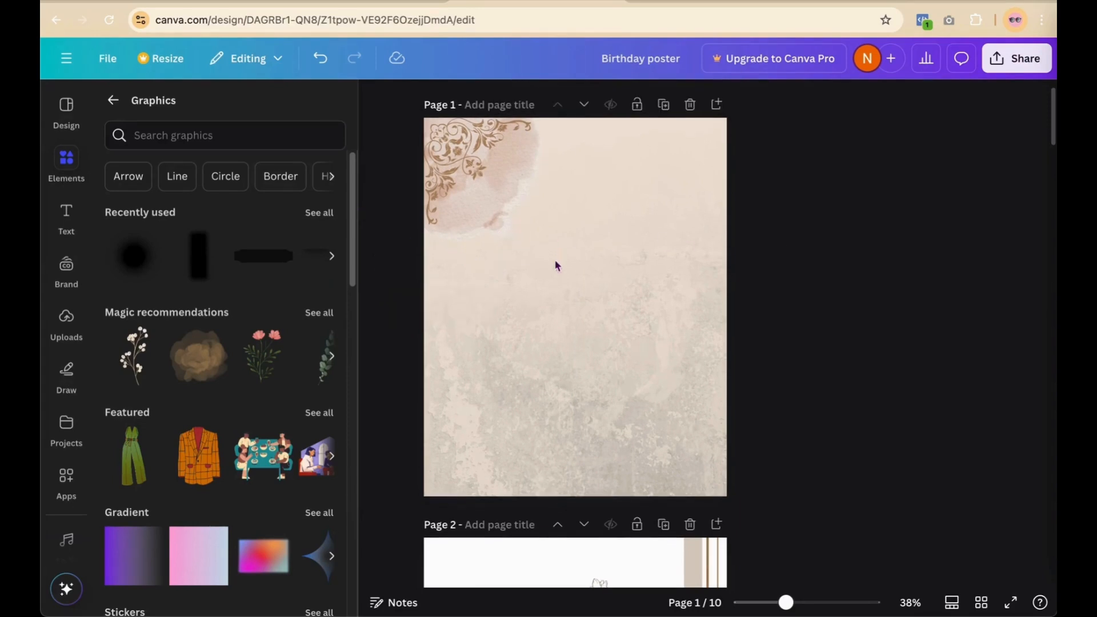
scroll(556, 266, "up", 1)
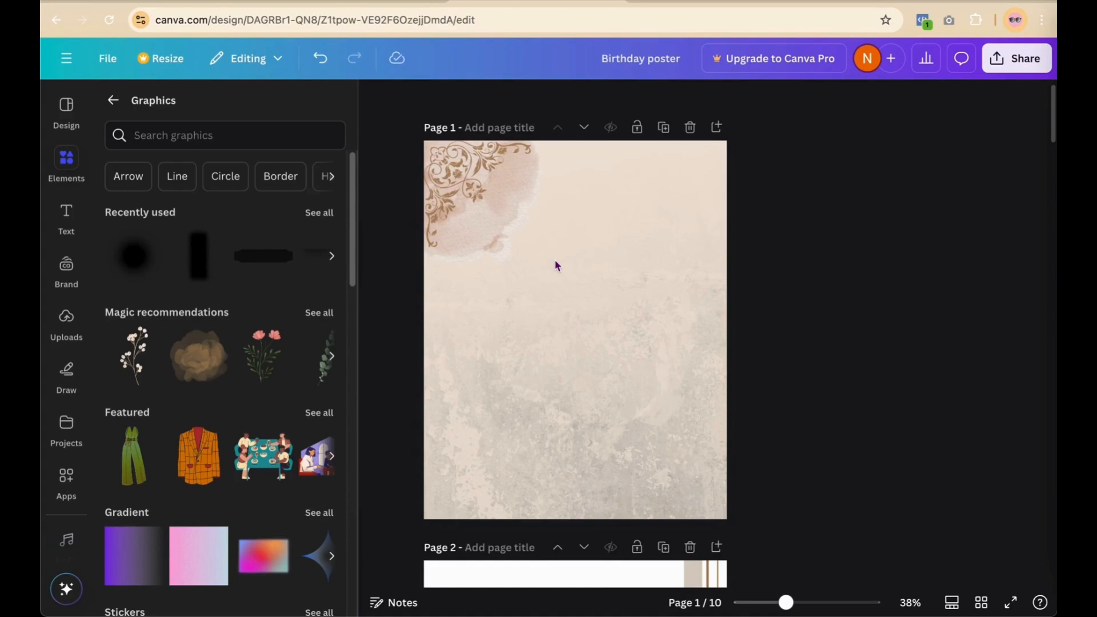
scroll(556, 265, "down", 1)
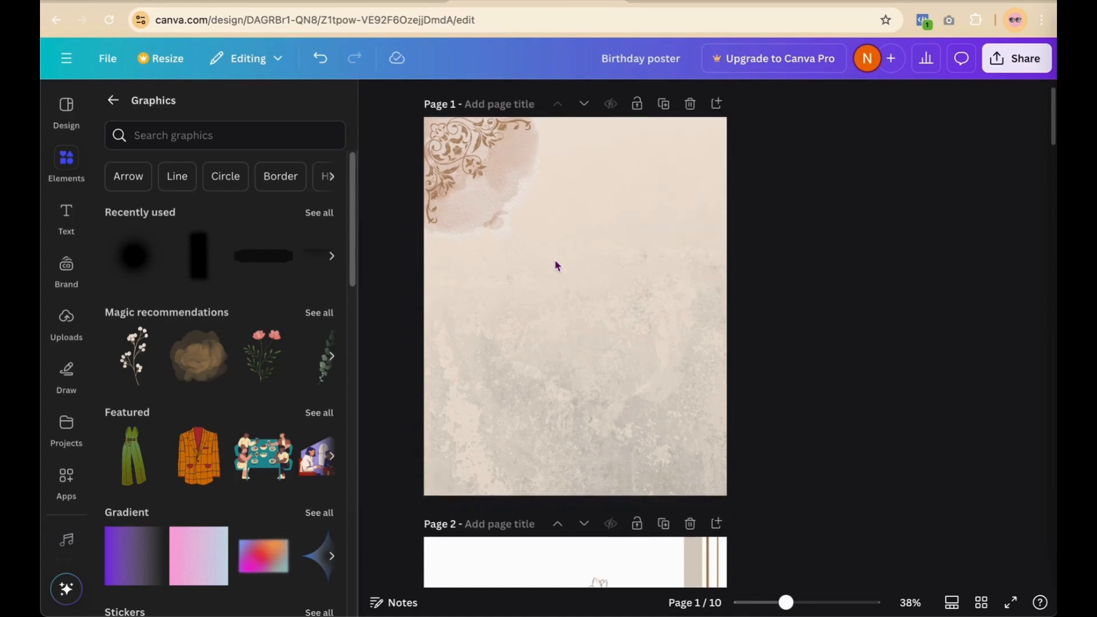
left_click(486, 168)
left_click(577, 229)
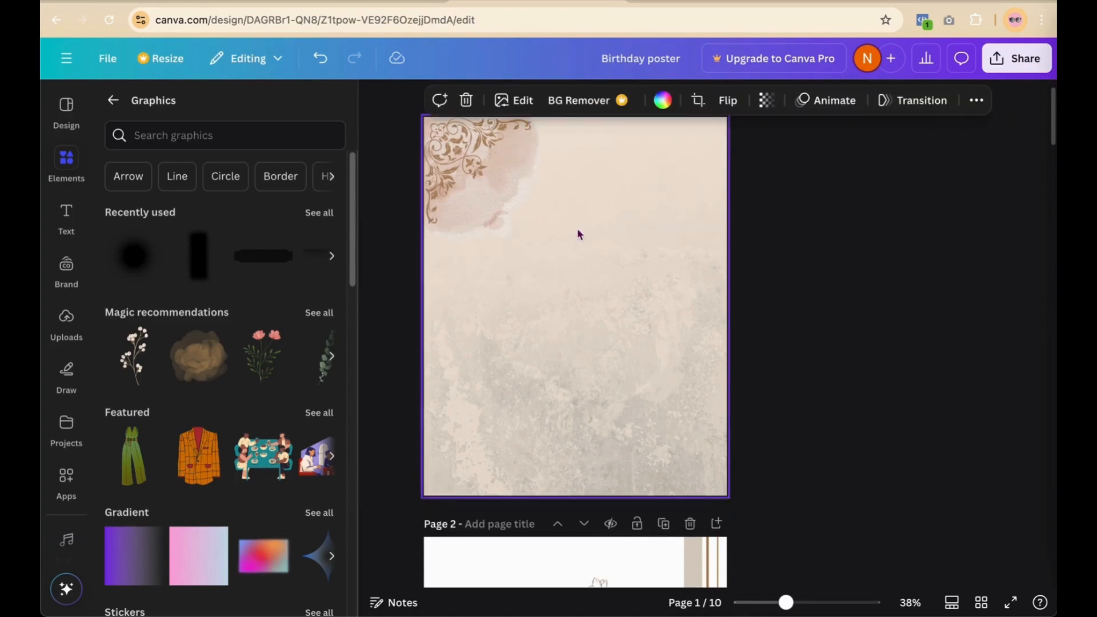
scroll(577, 229, "up", 1)
scroll(577, 230, "down", 3)
scroll(577, 231, "down", 6)
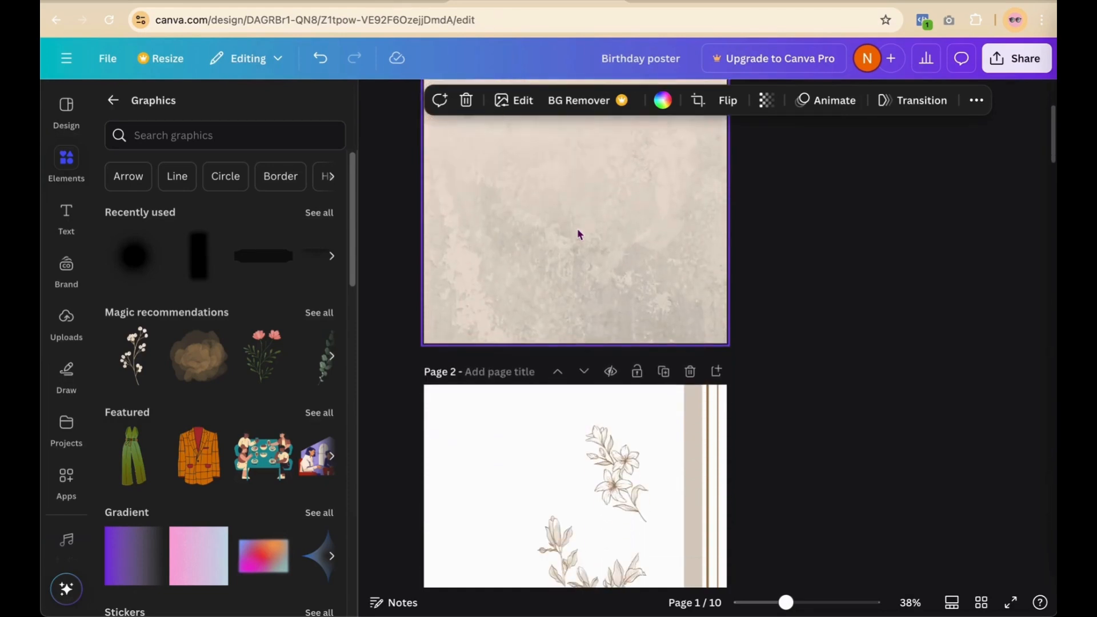
scroll(580, 234, "down", 2)
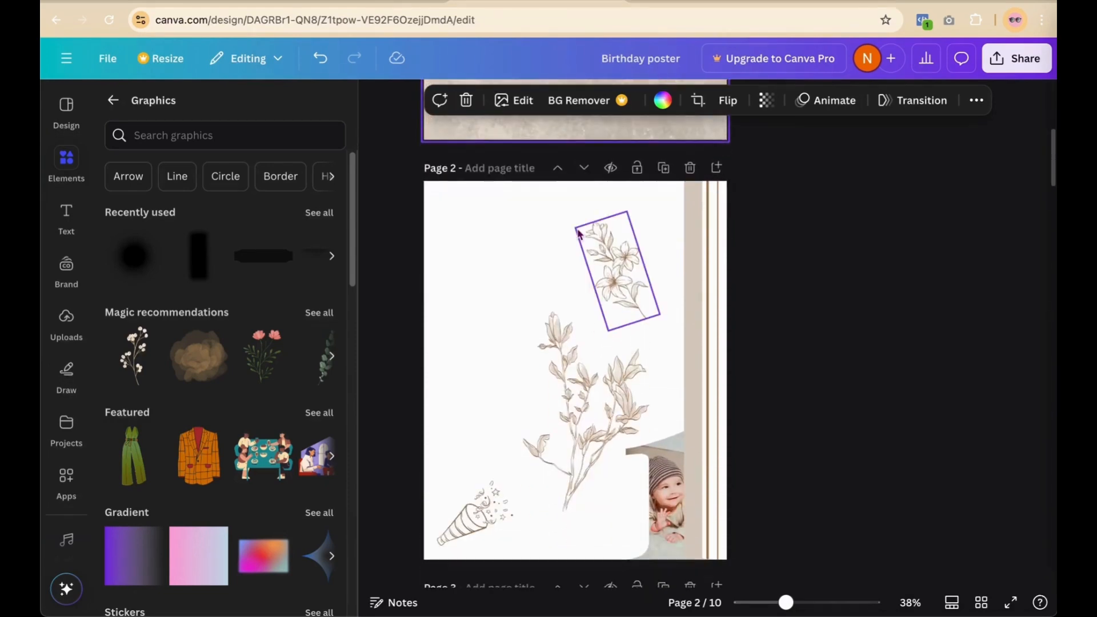
scroll(579, 309, "up", 3)
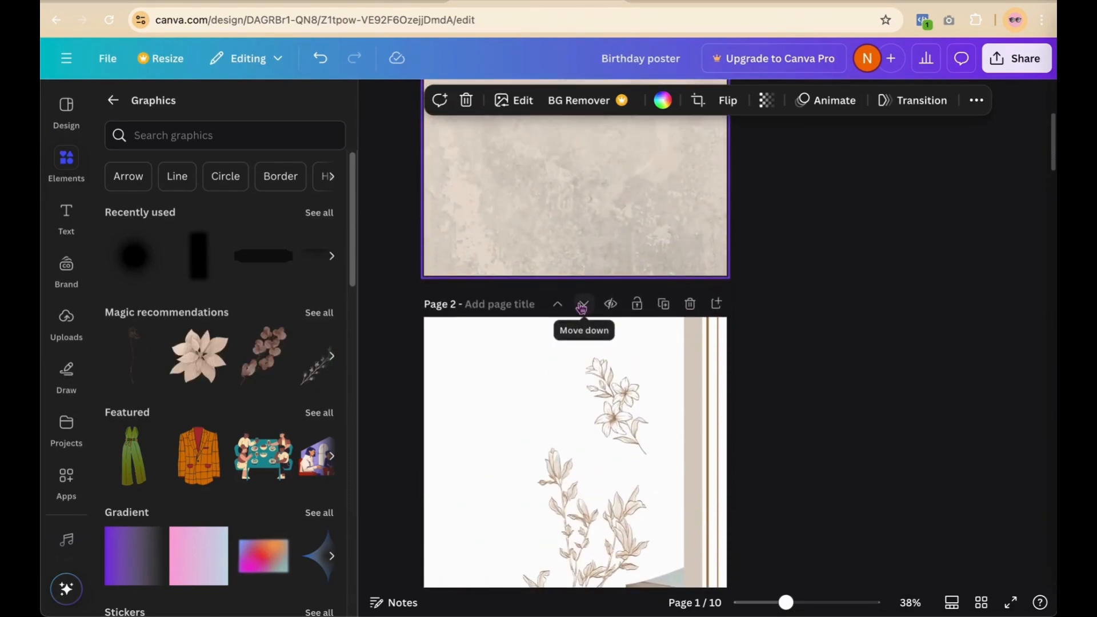
Step: Move the baby photo's number-one frame from page 2 up near the top of page 1
left_click(609, 461)
scroll(611, 461, "down", 4)
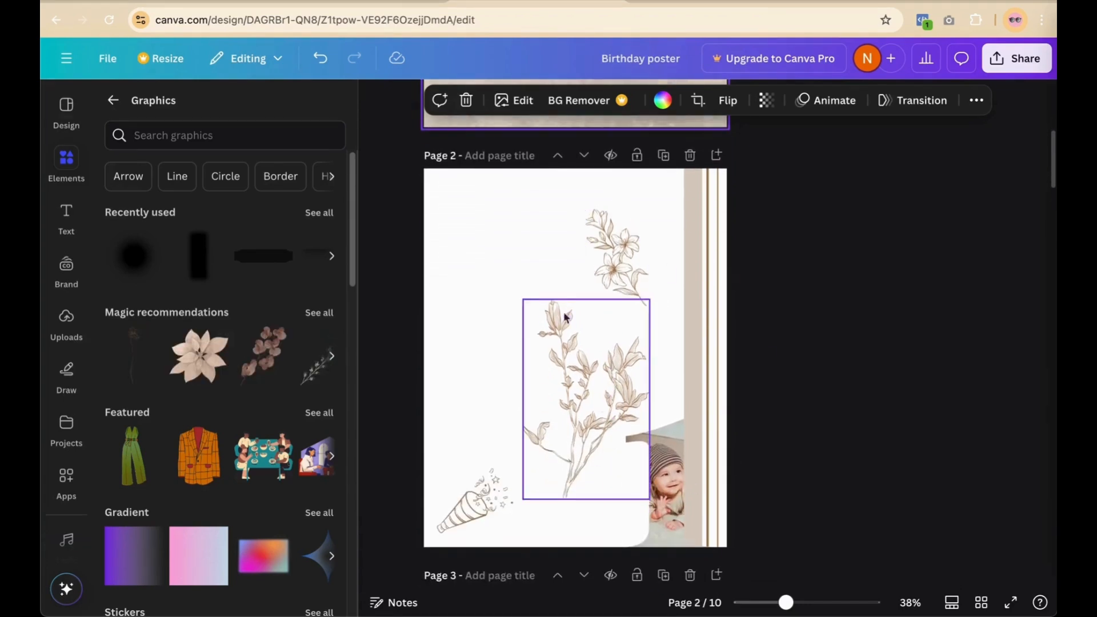
left_click(667, 330)
left_click(660, 467)
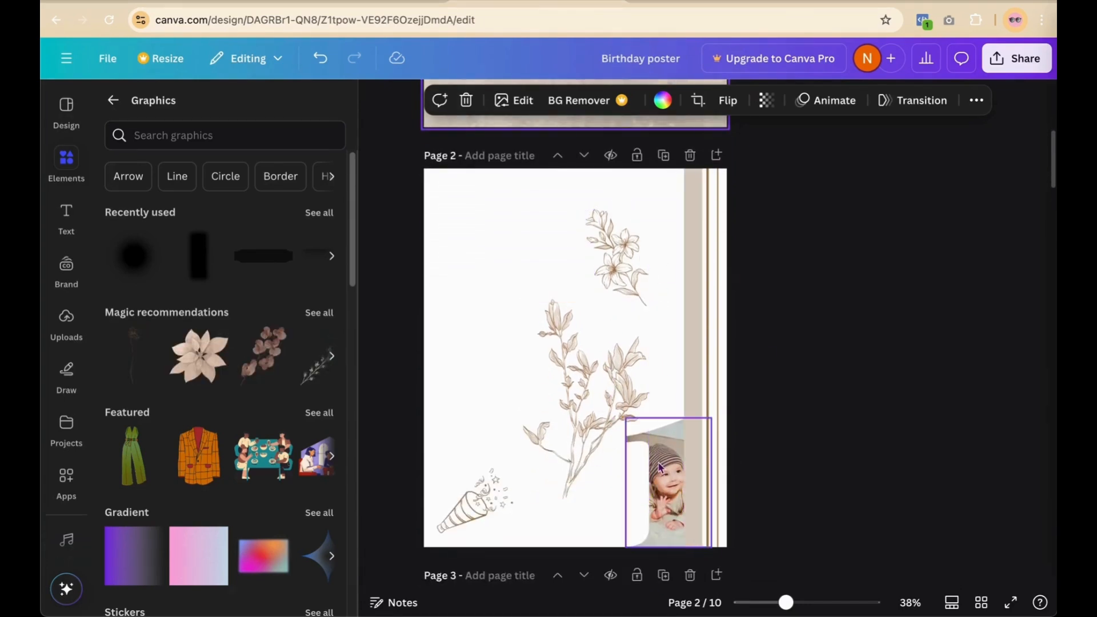
left_click(659, 468)
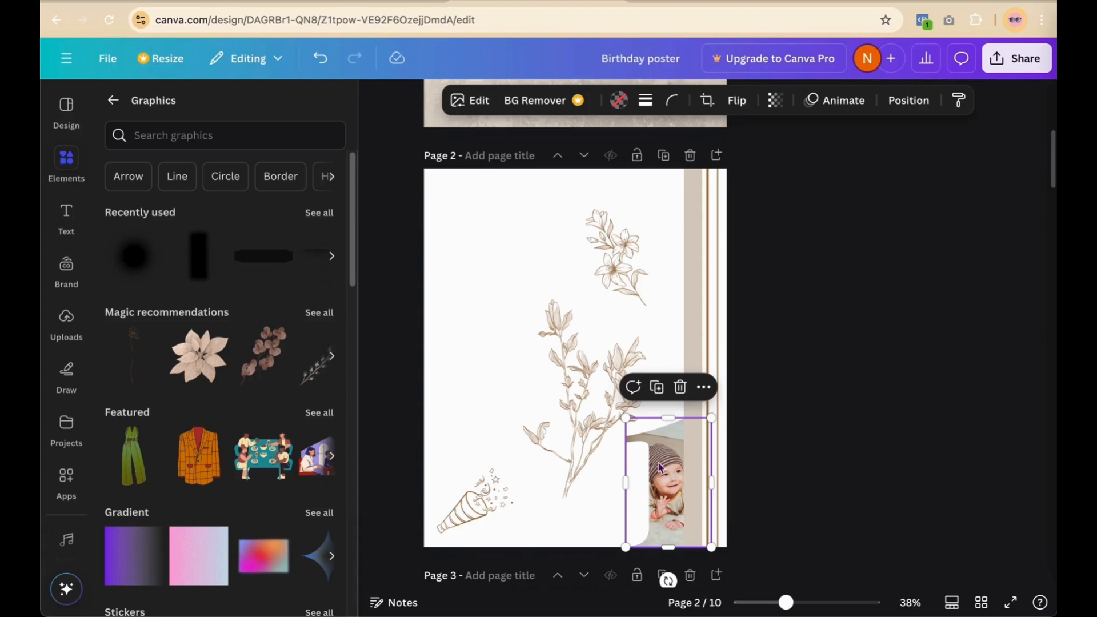
left_click_drag(659, 467, 510, 269)
scroll(838, 247, "up", 6)
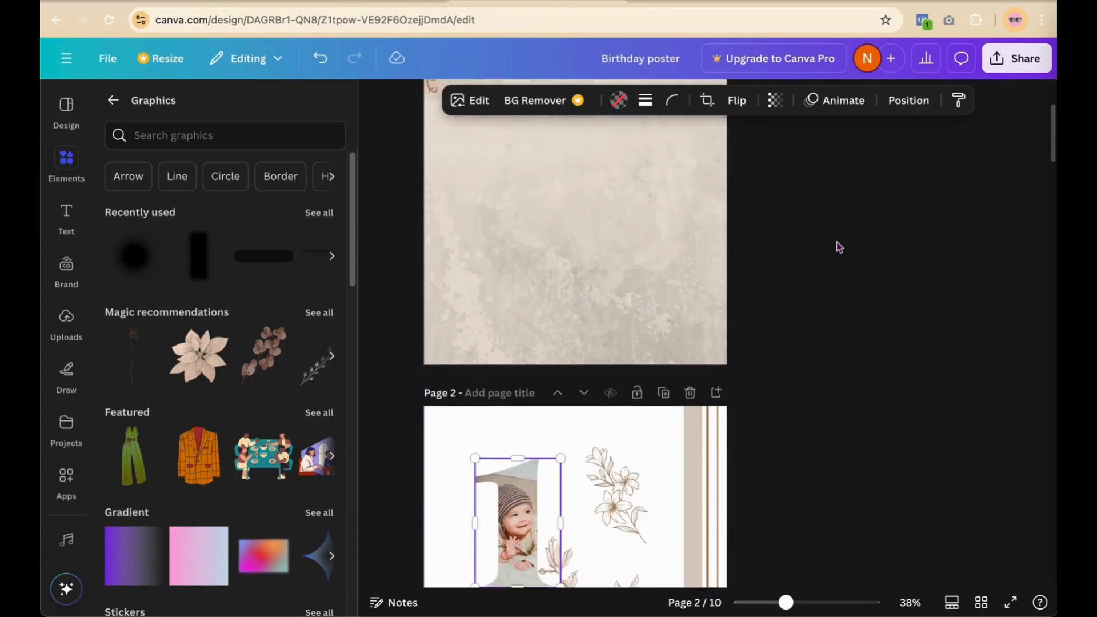
left_click_drag(514, 550, 542, 284)
scroll(801, 258, "up", 3)
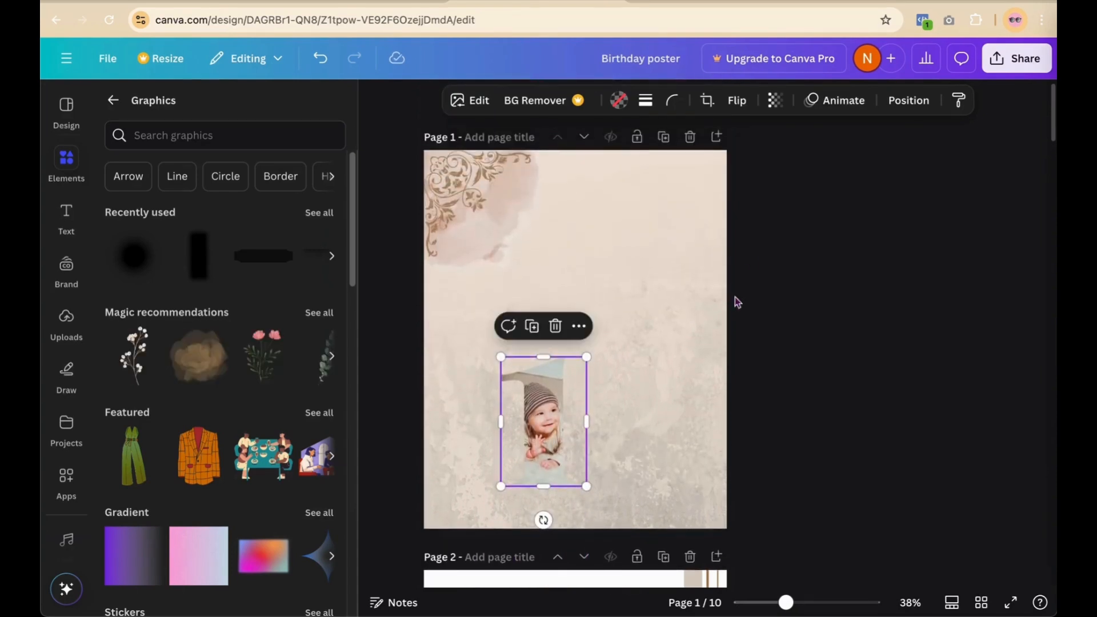
left_click_drag(537, 424, 571, 255)
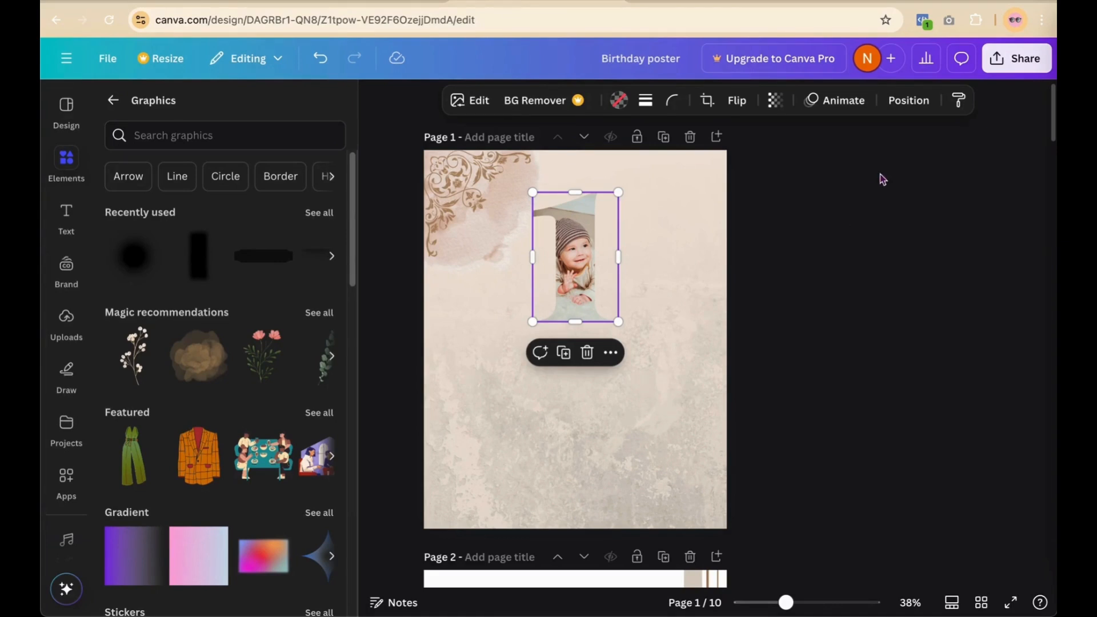
Step: Check the photo frame's Position and Arrange options, then close the panel
left_click(914, 101)
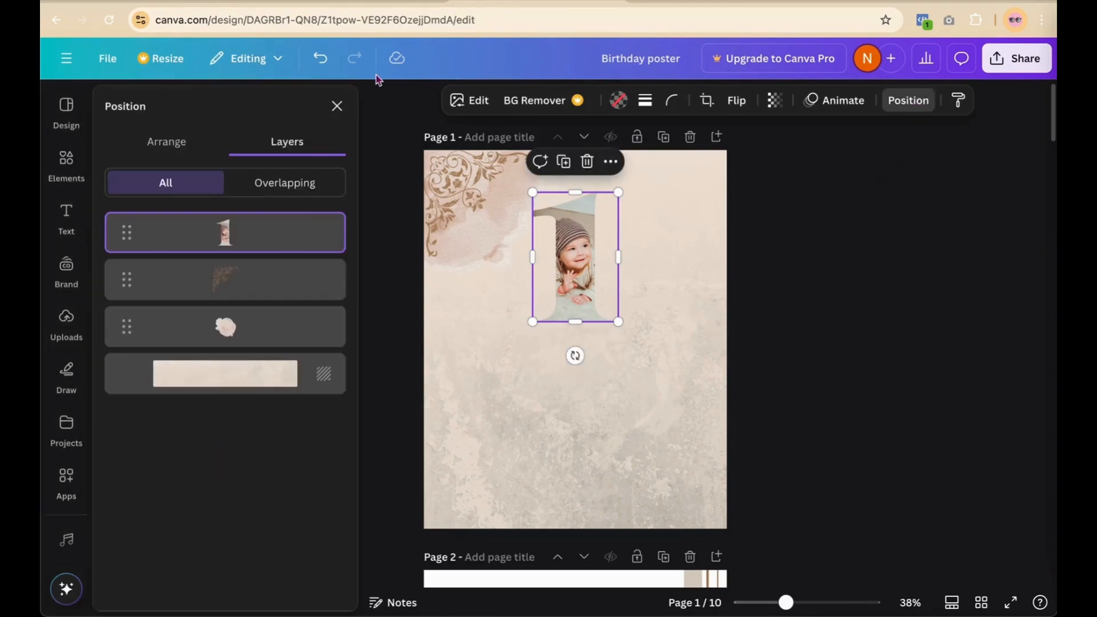
left_click(177, 140)
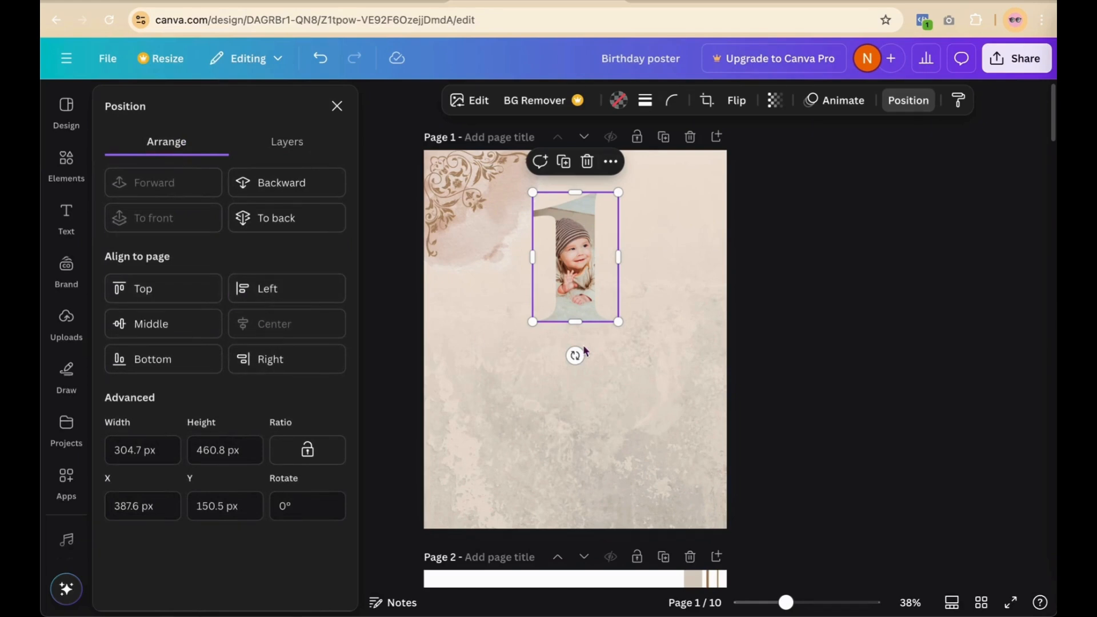
left_click(865, 284)
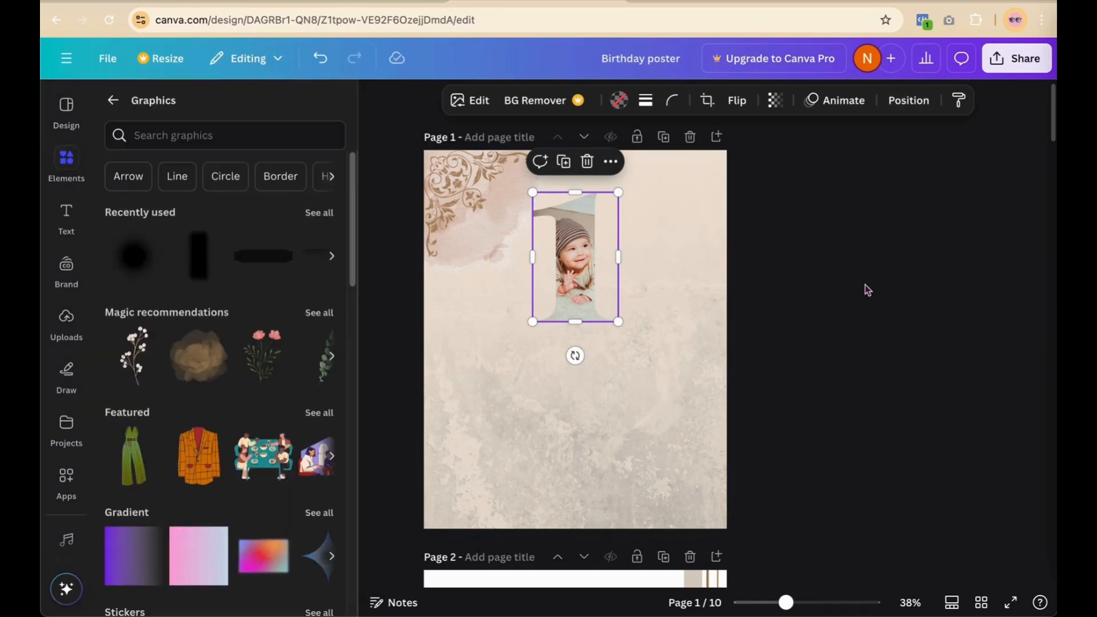
left_click(865, 285)
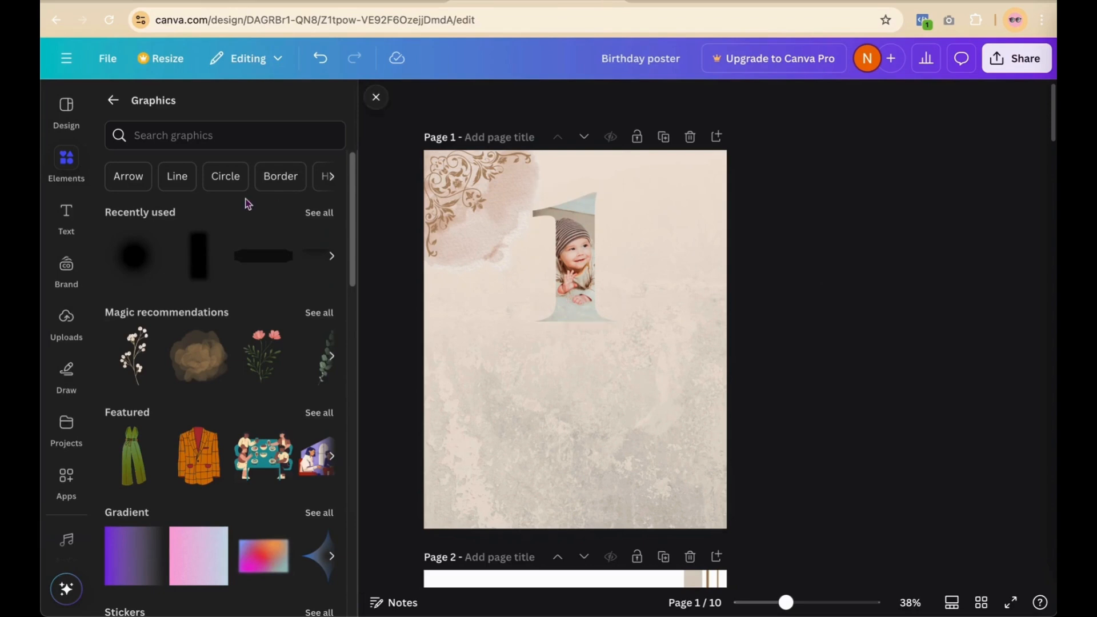
Step: Add a text box to the poster and clear its placeholder text
left_click(61, 222)
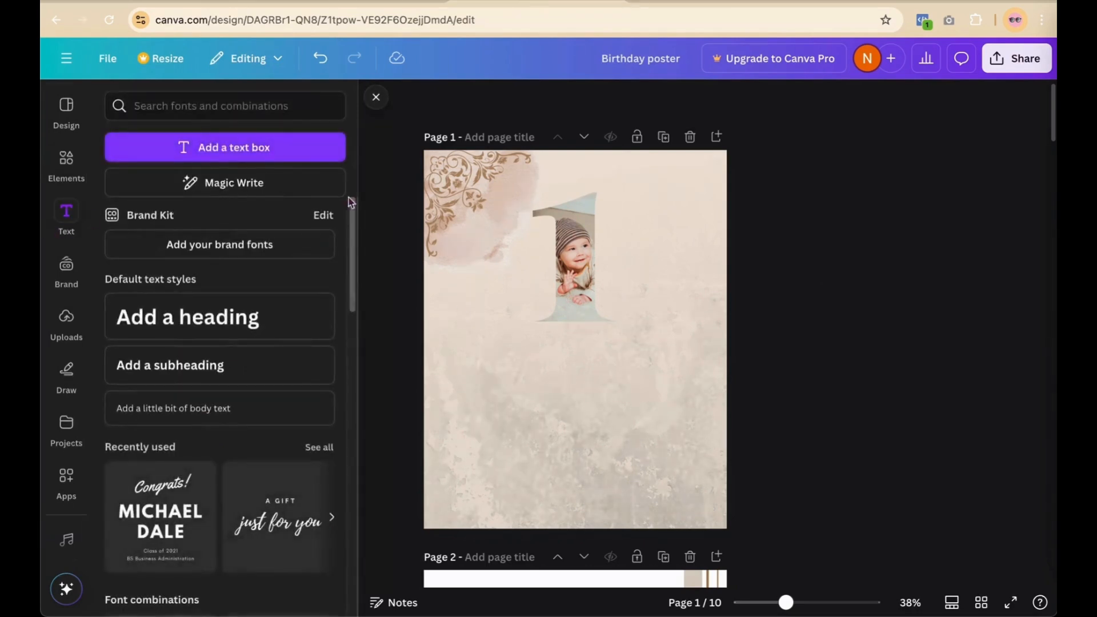
left_click(290, 151)
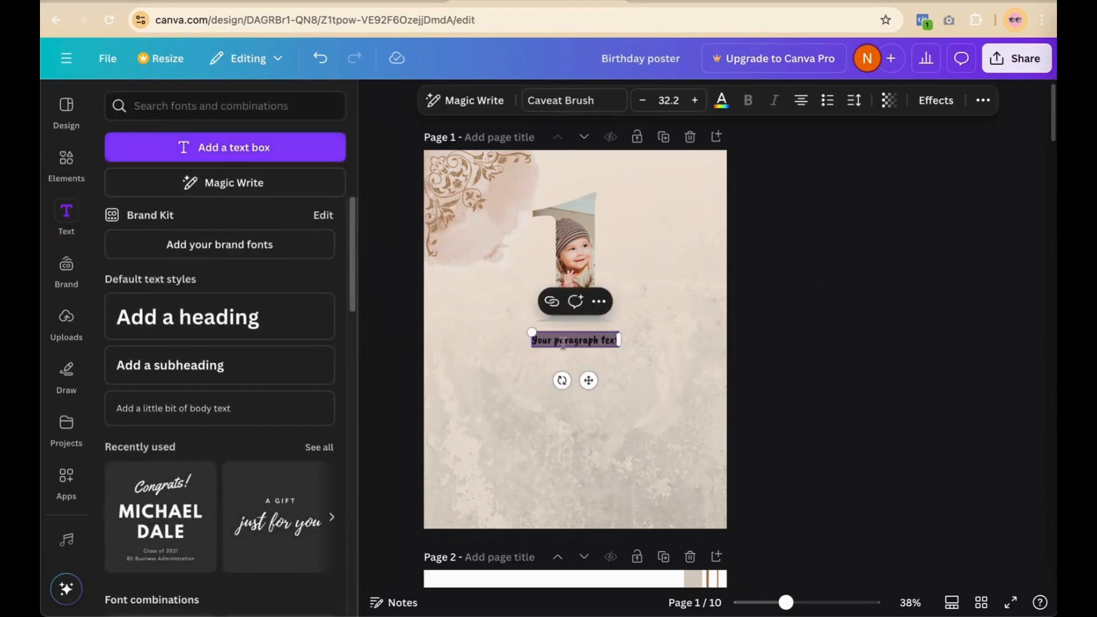
key("BackSpace")
key("Return")
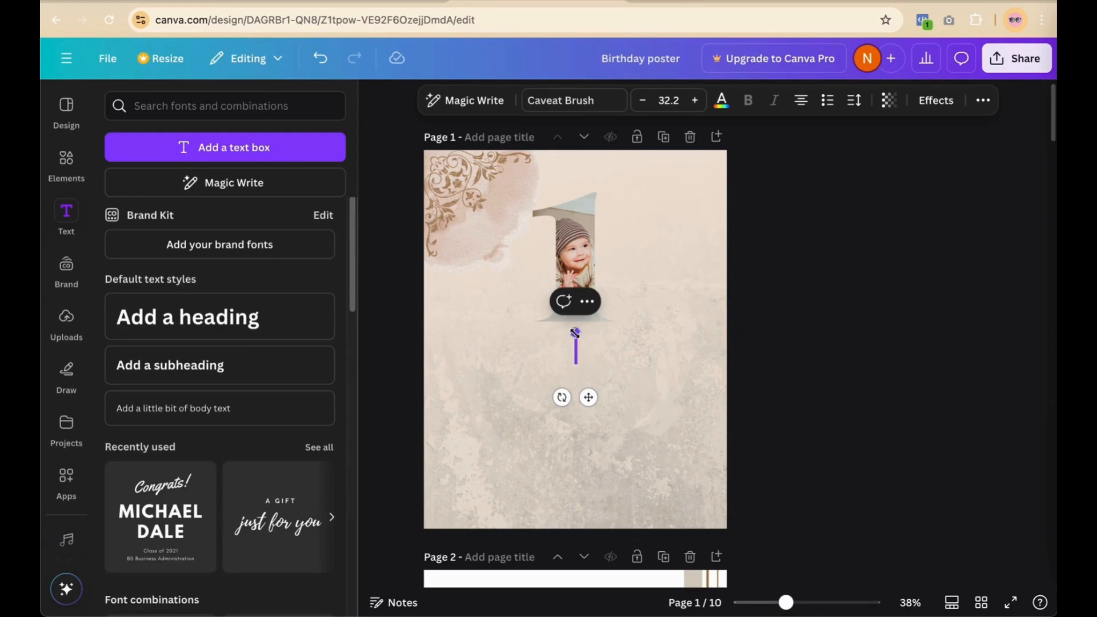
double_click(605, 351)
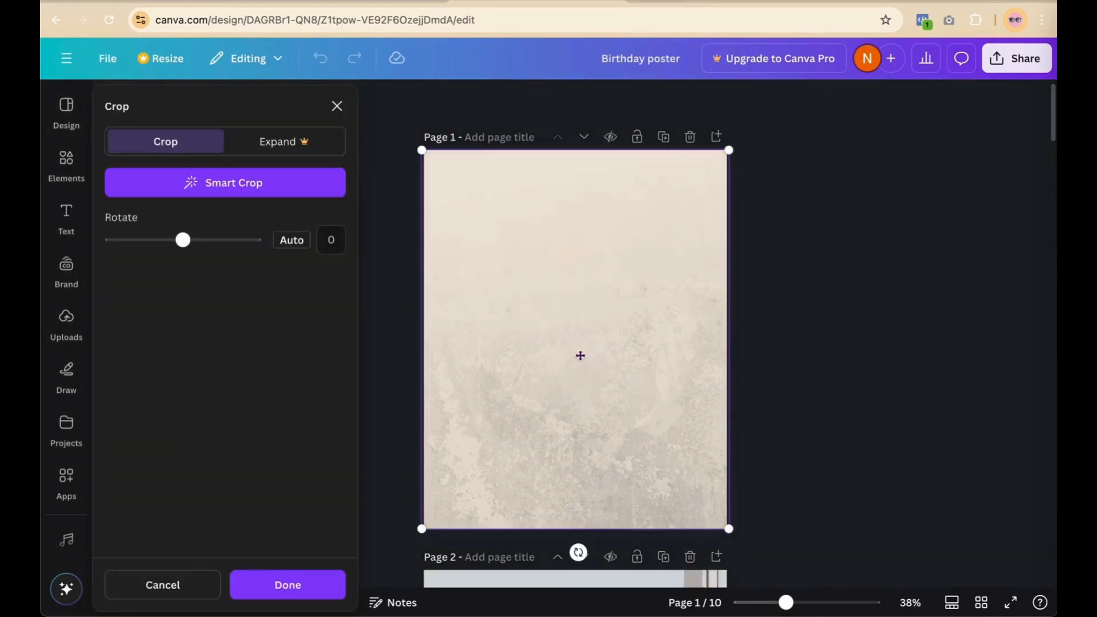
left_click(135, 594)
scroll(135, 594, "up", 2)
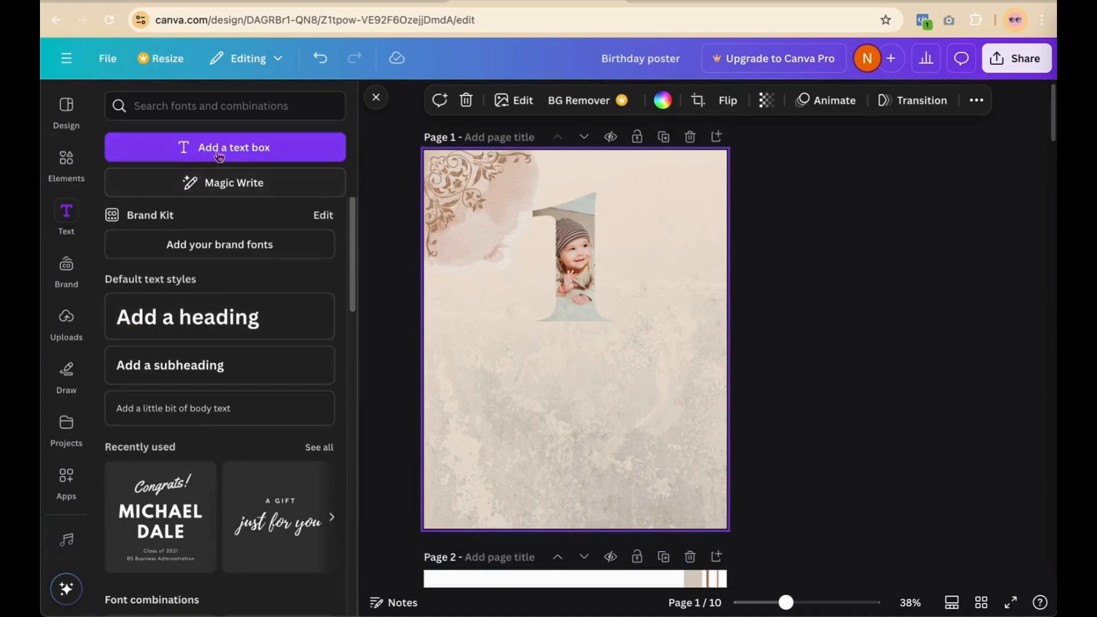
Step: Add a new text box reading 'Please join us for the date'
left_click(219, 147)
left_click(576, 342)
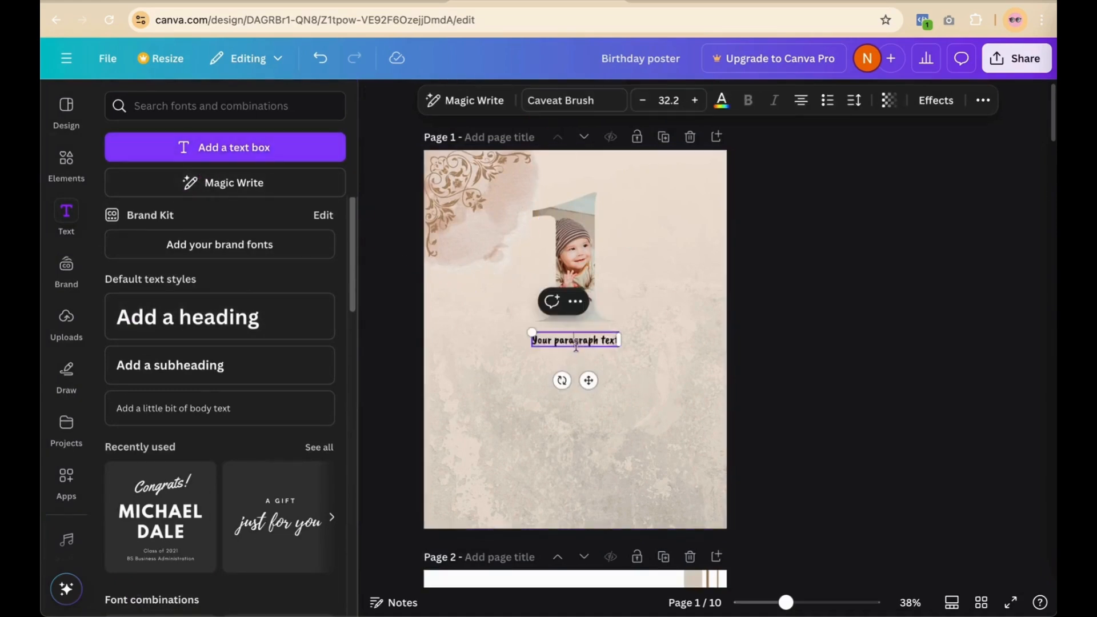
triple_click(576, 341)
type("Plec")
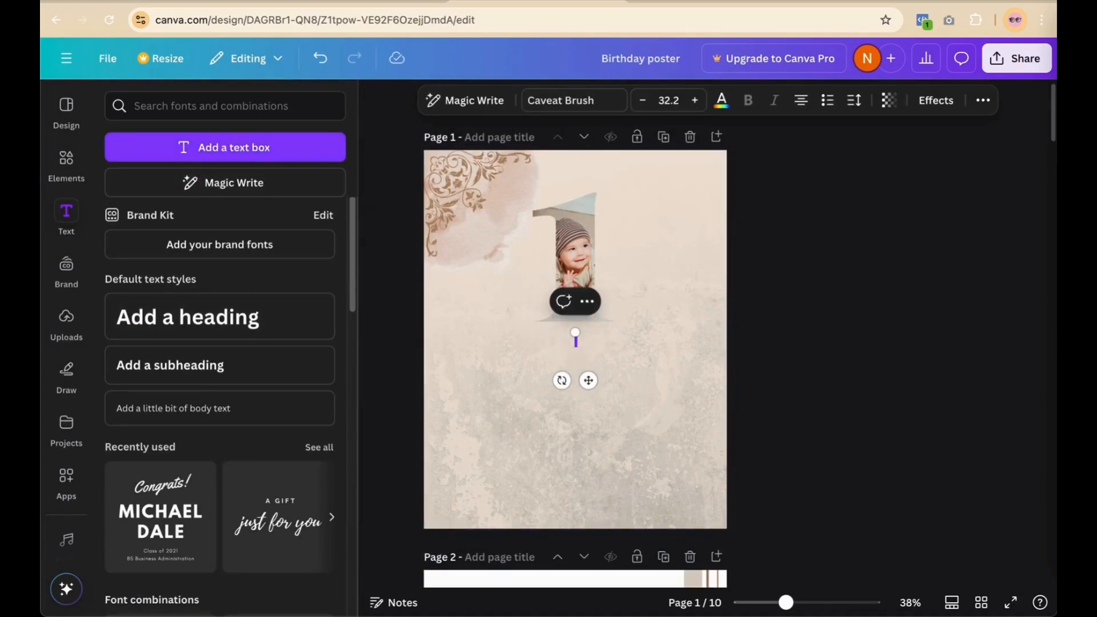
type("se join us for the")
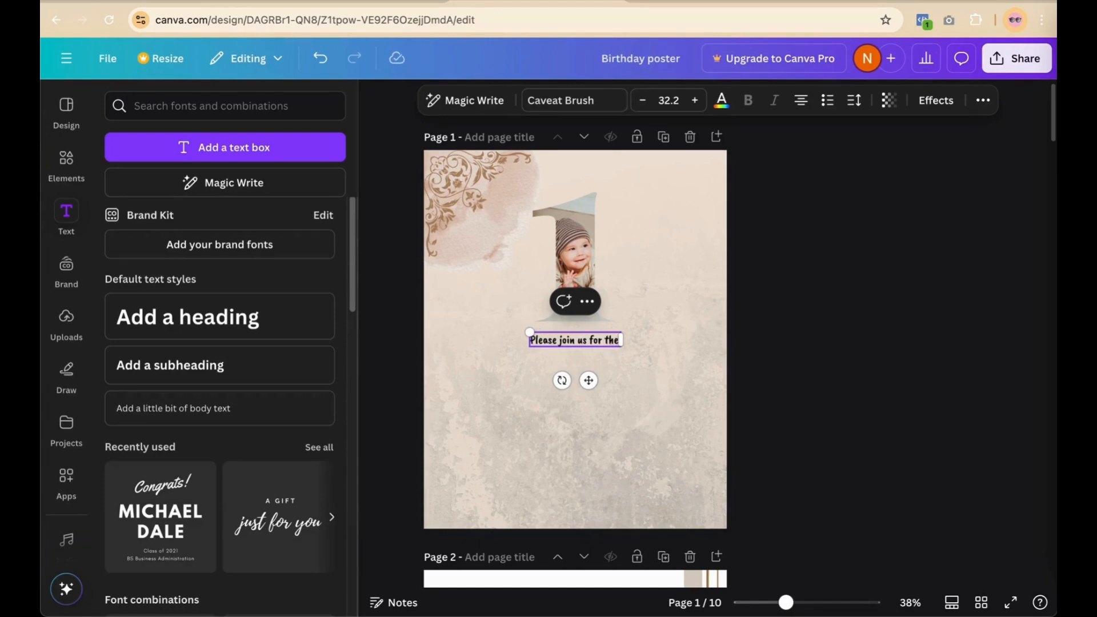
type(" date")
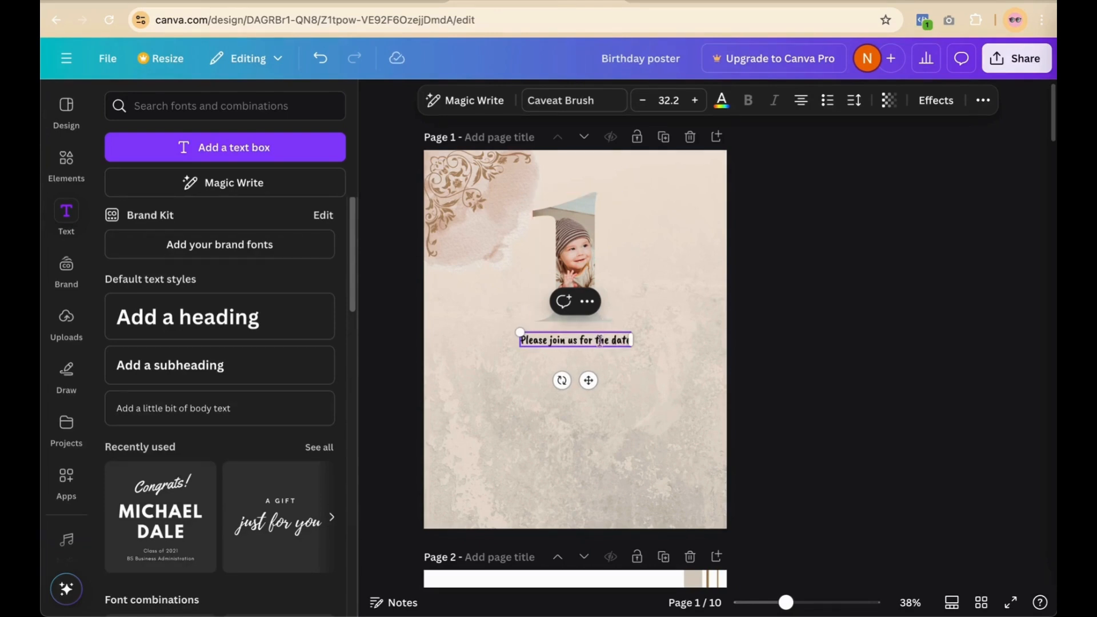
triple_click(599, 341)
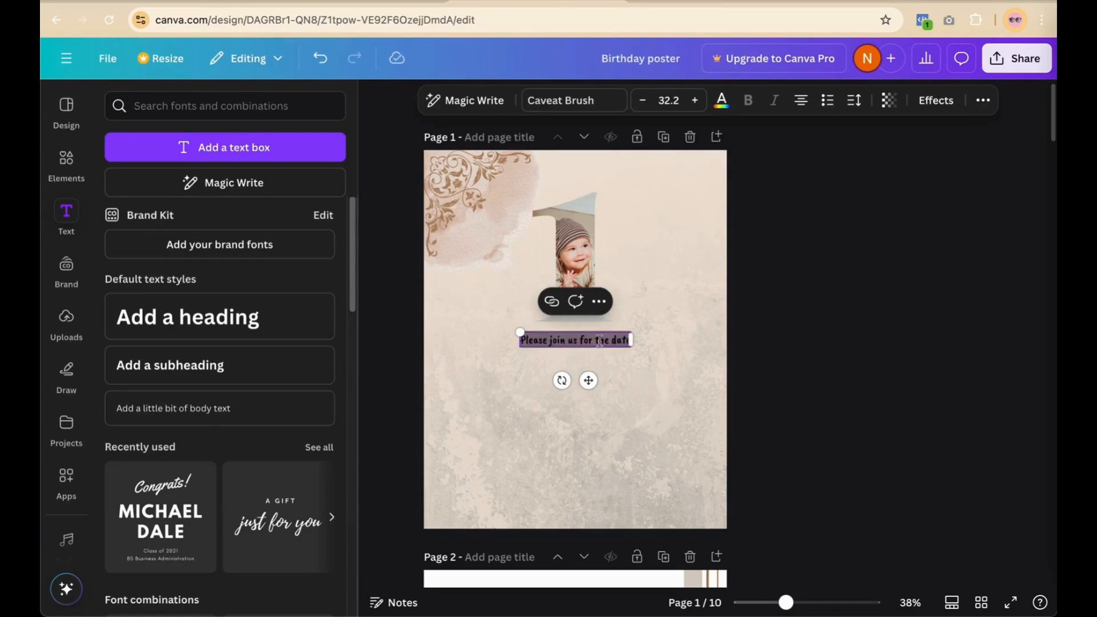
Step: Set the invitation line to 29LT Riwaya at size 26.2
left_click(580, 107)
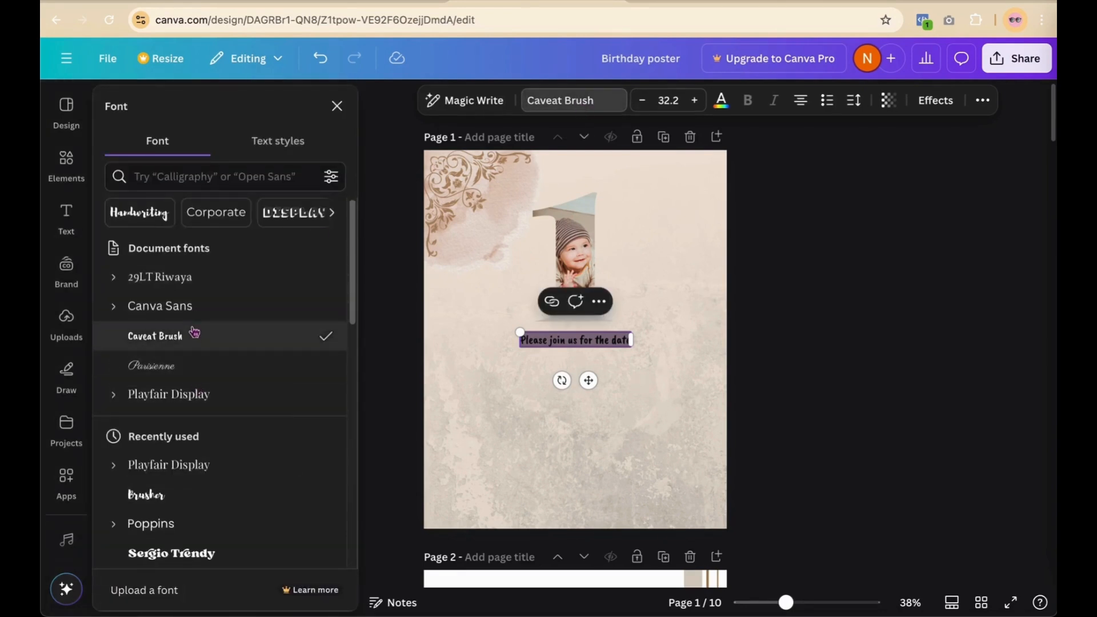
left_click(193, 277)
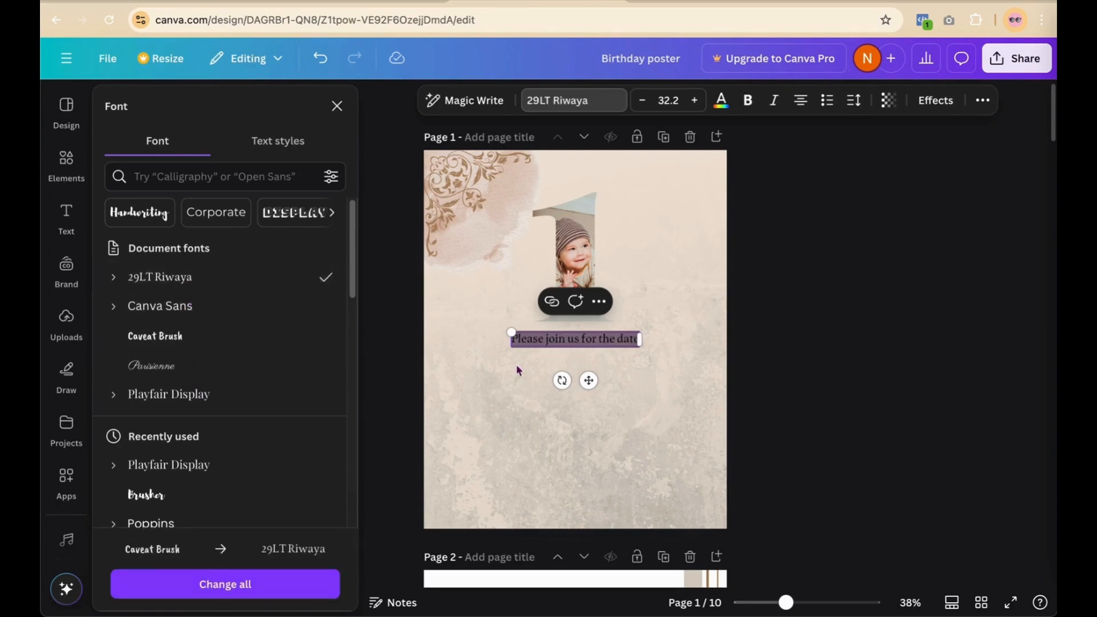
left_click(643, 102)
left_click(643, 102)
left_click(643, 102)
left_click(643, 103)
left_click(644, 102)
left_click(643, 103)
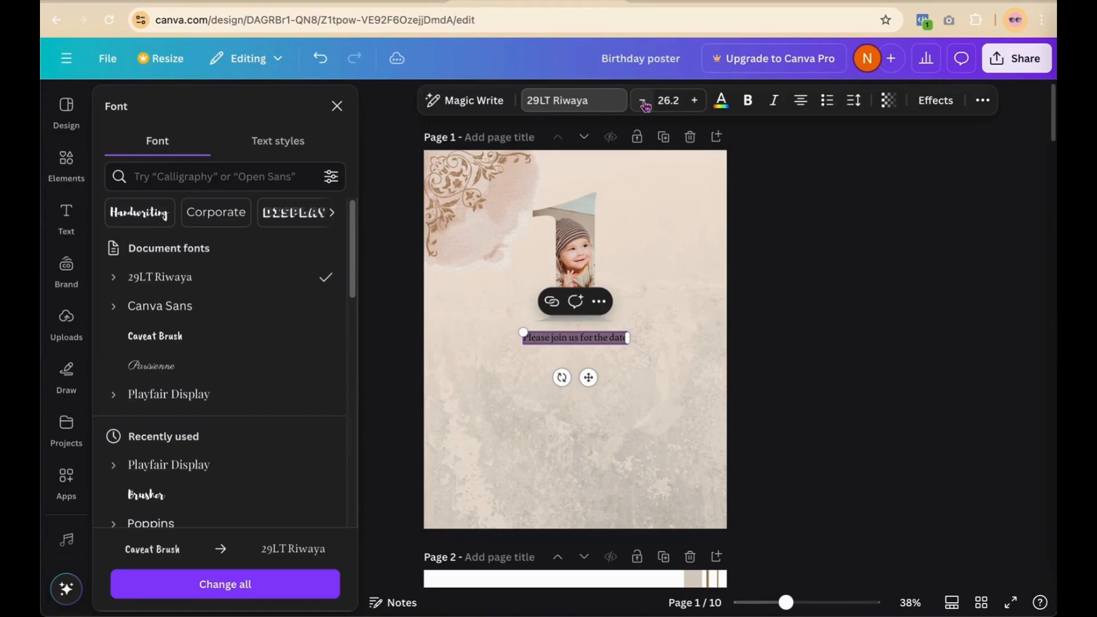
left_click(812, 279)
left_click(826, 285)
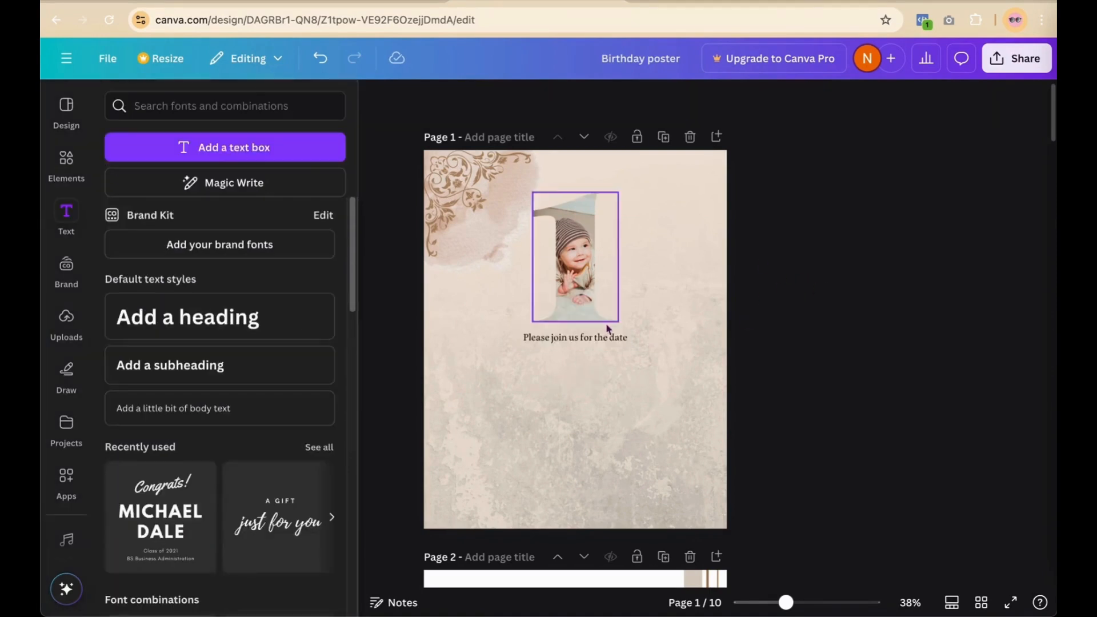
Step: Move the invitation line near the top and centre it horizontally on the page
left_click_drag(594, 333, 602, 164)
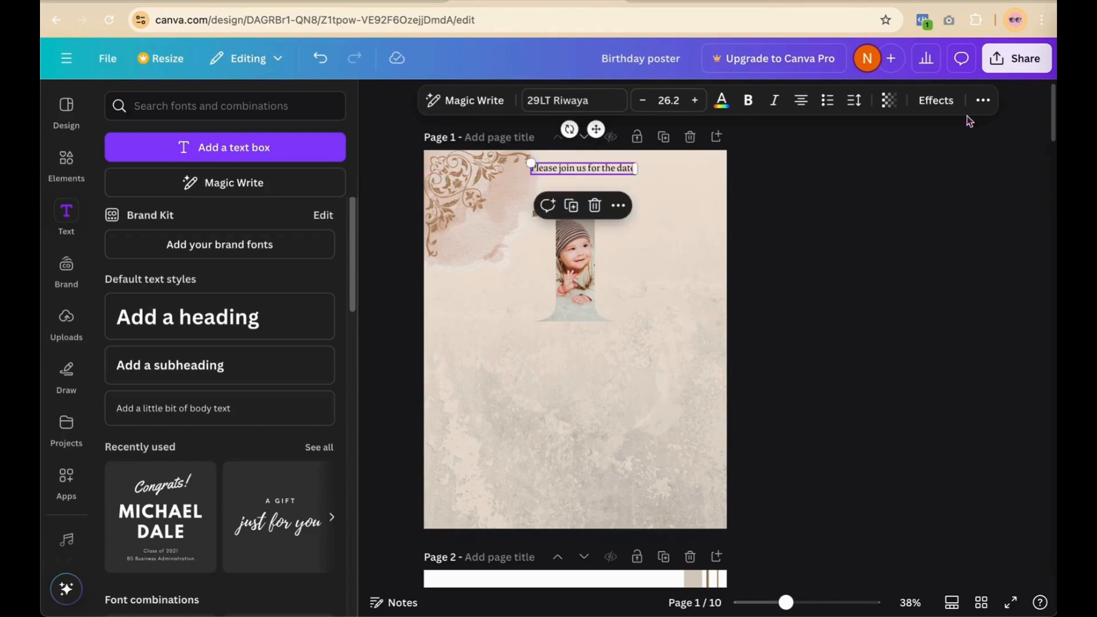
left_click(983, 100)
left_click(933, 133)
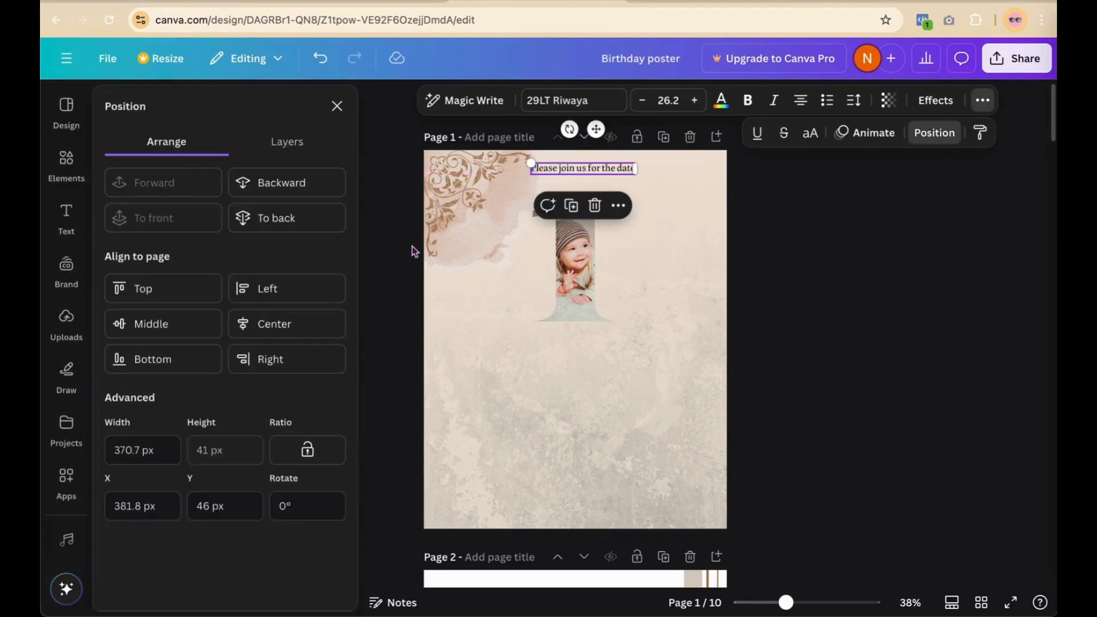
left_click(290, 325)
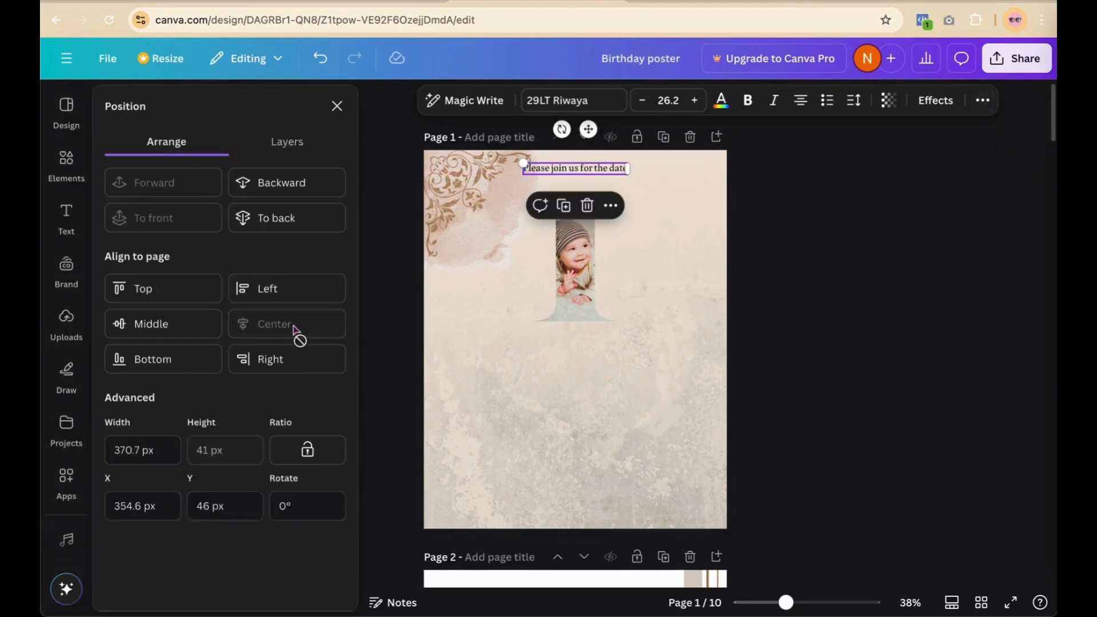
Step: Colour the invitation text dark brown
triple_click(605, 167)
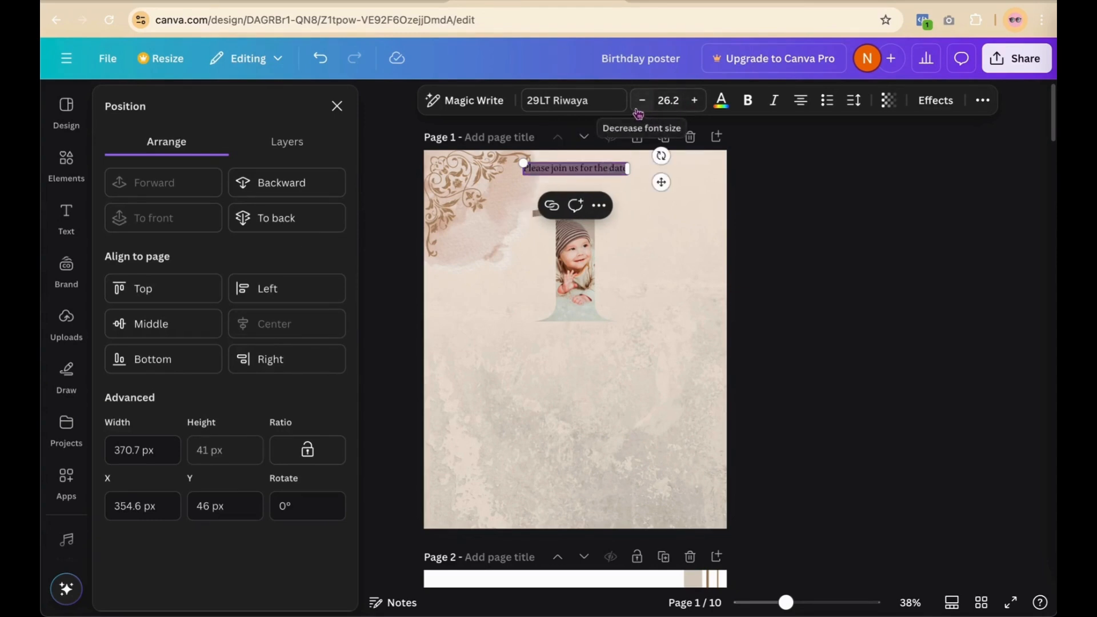
left_click(721, 107)
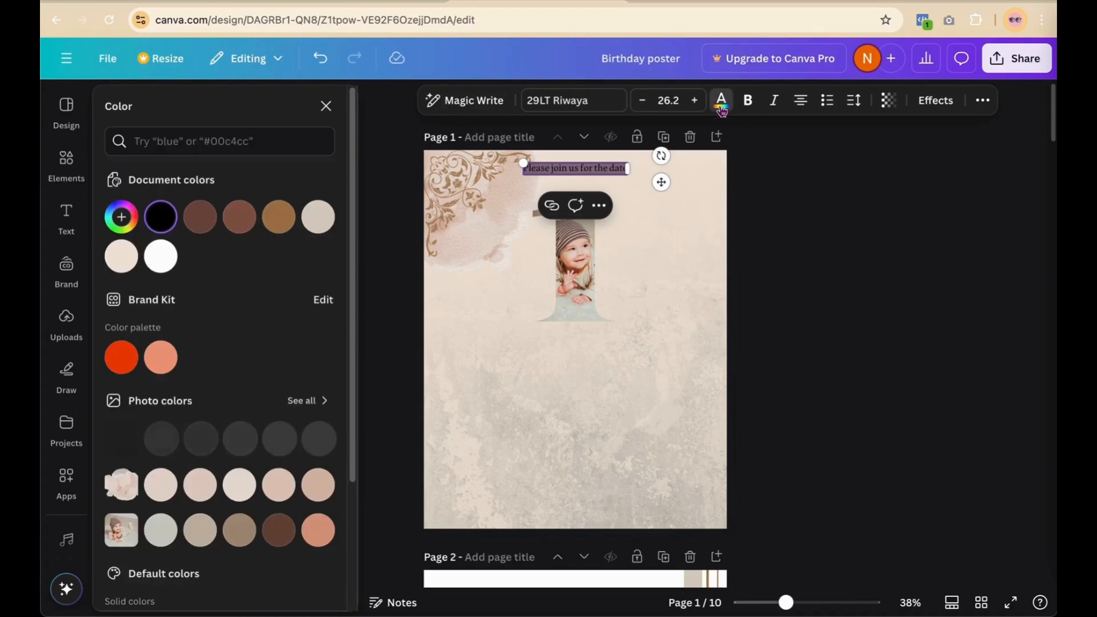
left_click(248, 228)
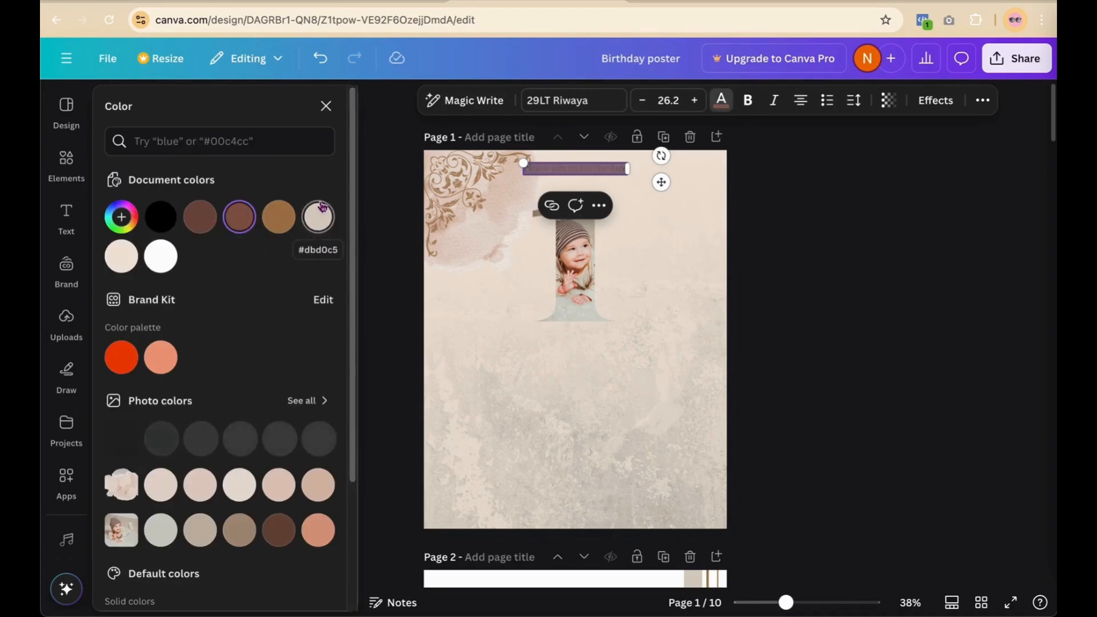
left_click(200, 216)
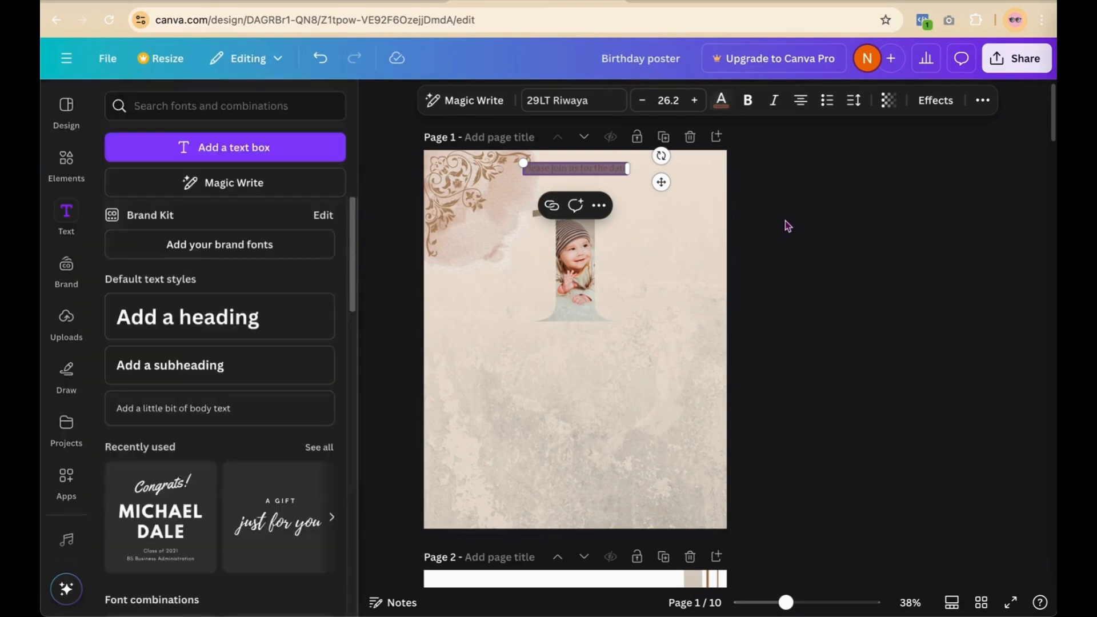
left_click(787, 226)
Step: Make the invitation text bold
left_click(603, 177)
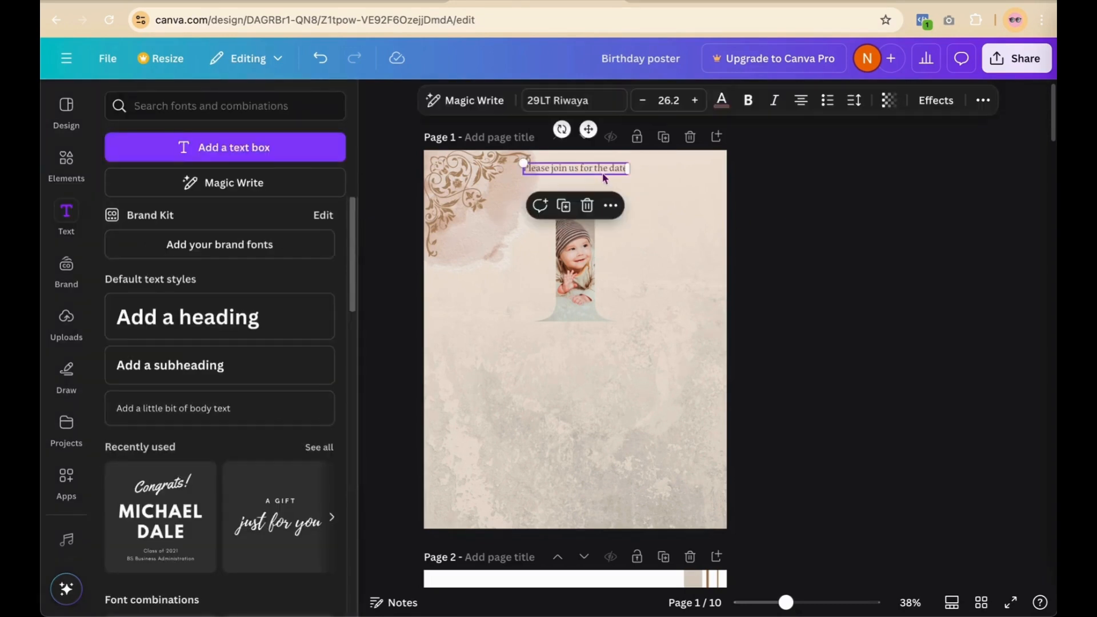
left_click(603, 176)
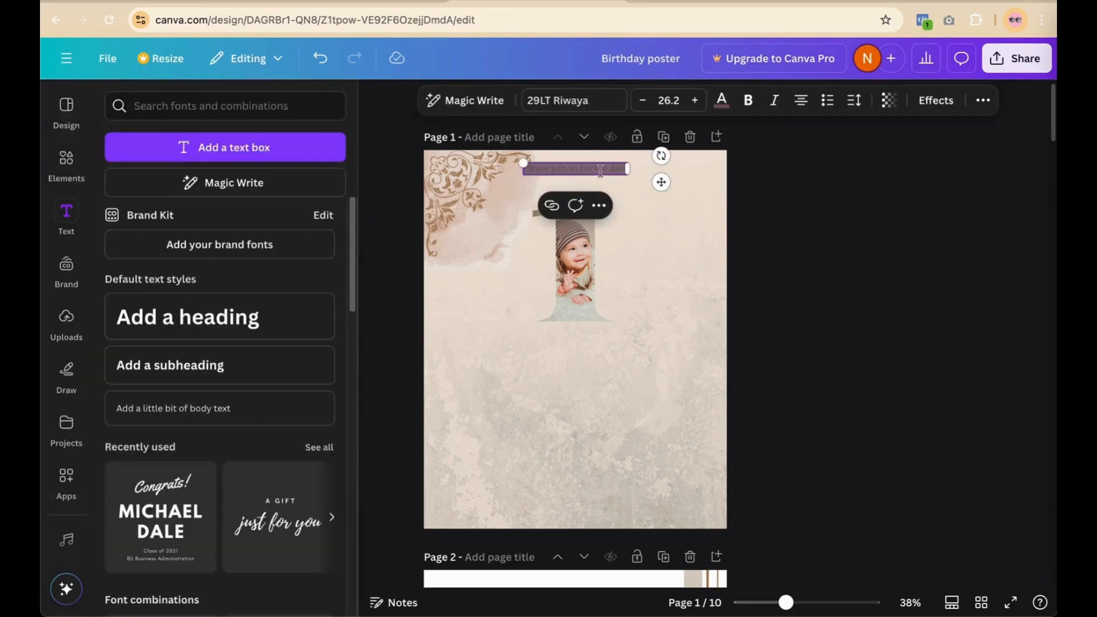
left_click(749, 101)
left_click(834, 232)
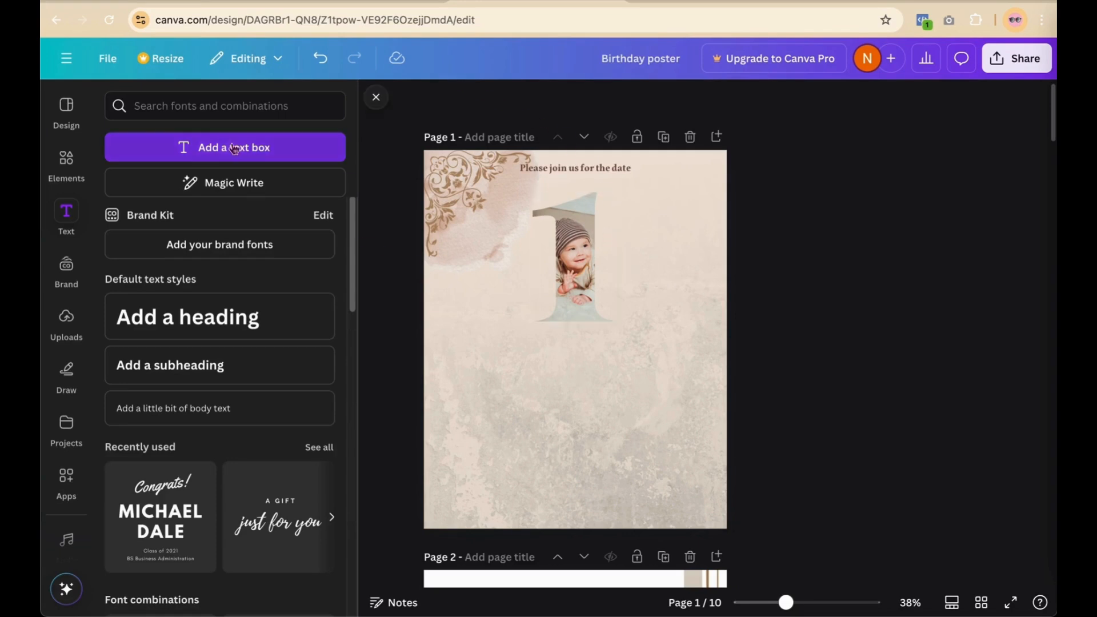
Step: Duplicate the invitation text box, replace its text with 'st' and enlarge it to about 69
left_click(572, 169)
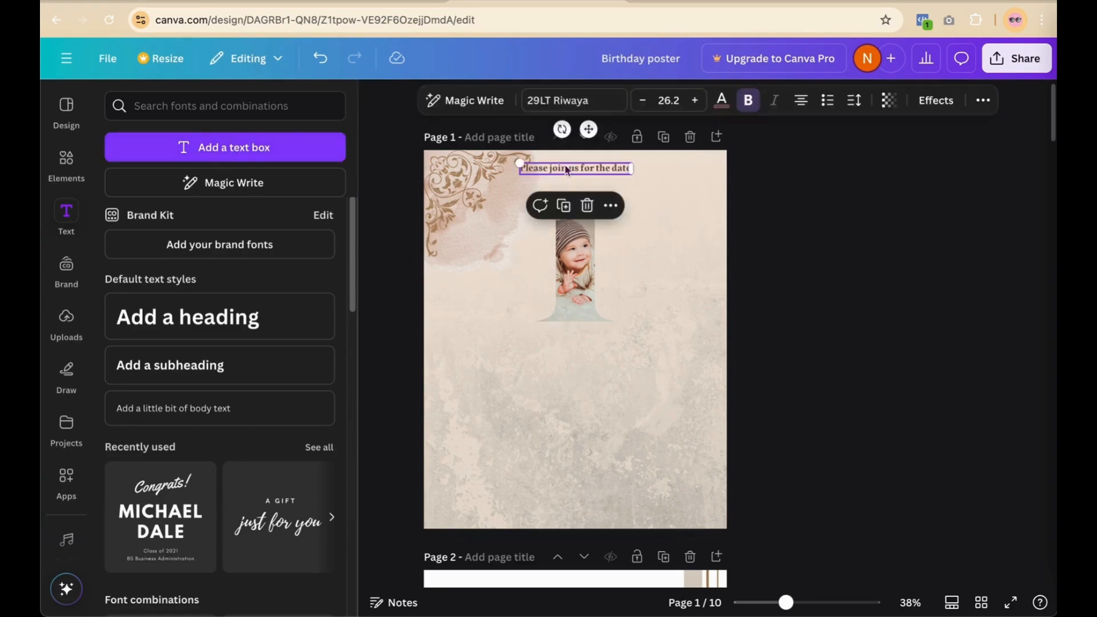
left_click(562, 206)
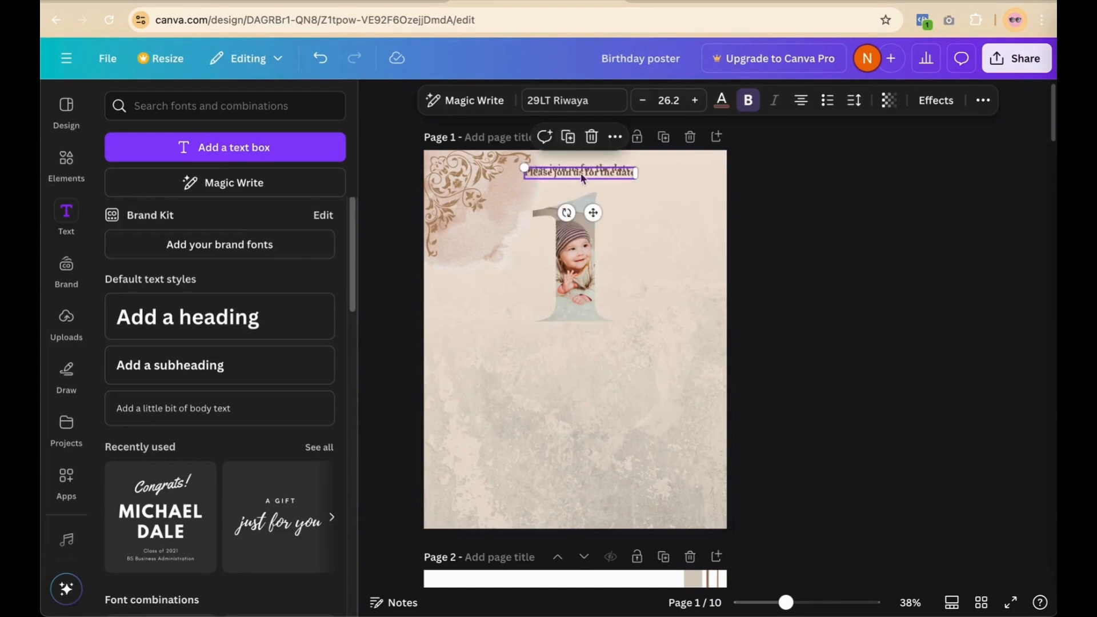
double_click(632, 210)
key("BackSpace")
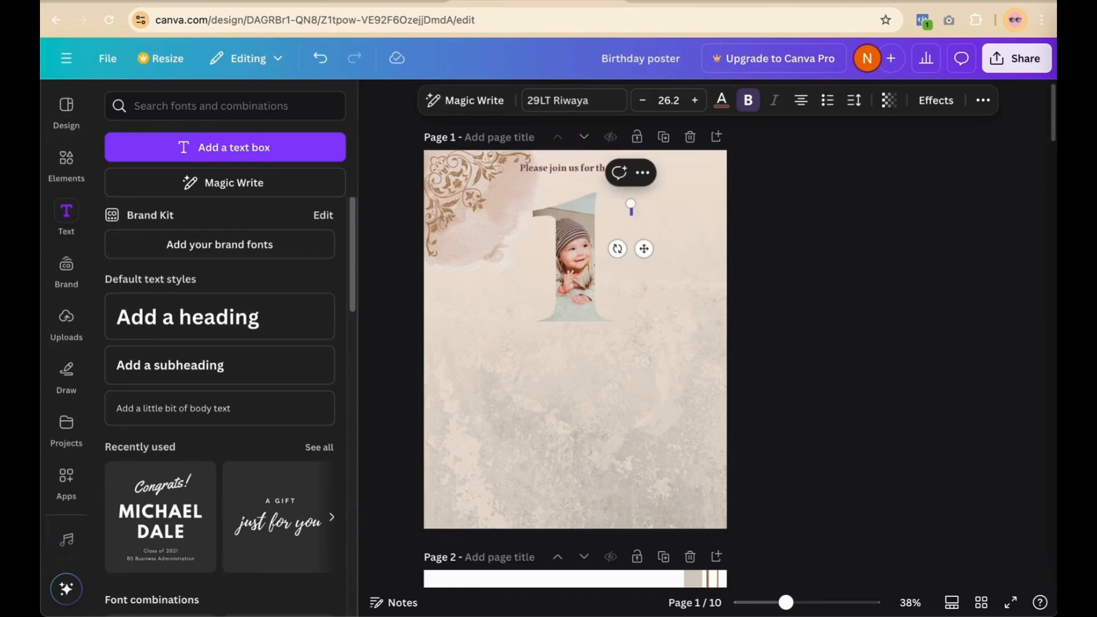
type("st")
left_click_drag(628, 204, 613, 184)
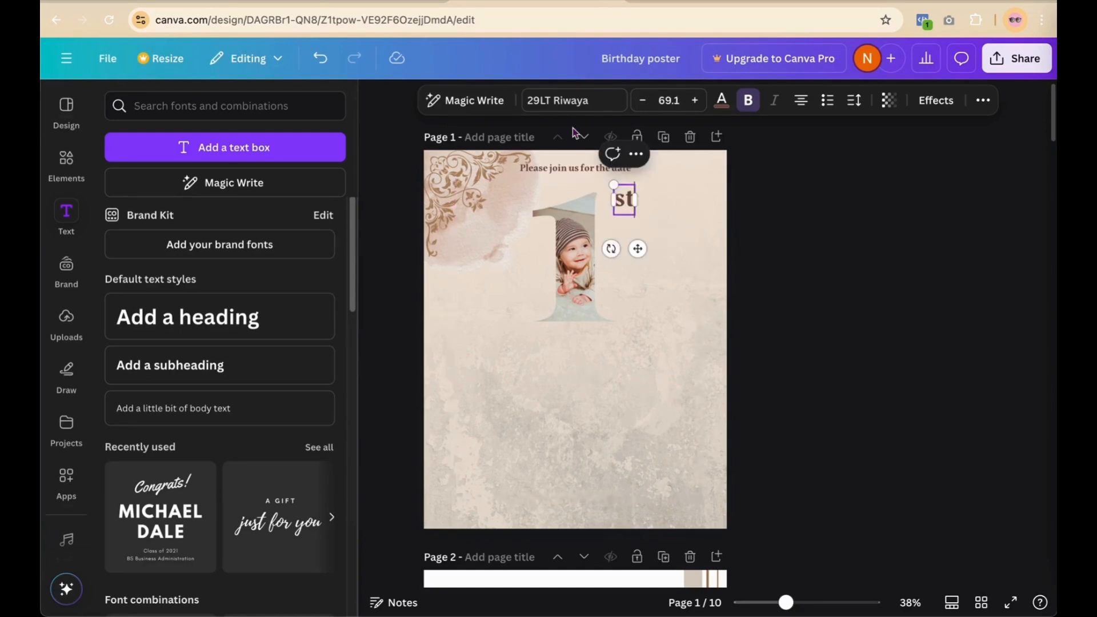
Step: Set 'st' to Playfair Display and enlarge it to size 105 beside the 1
left_click(573, 101)
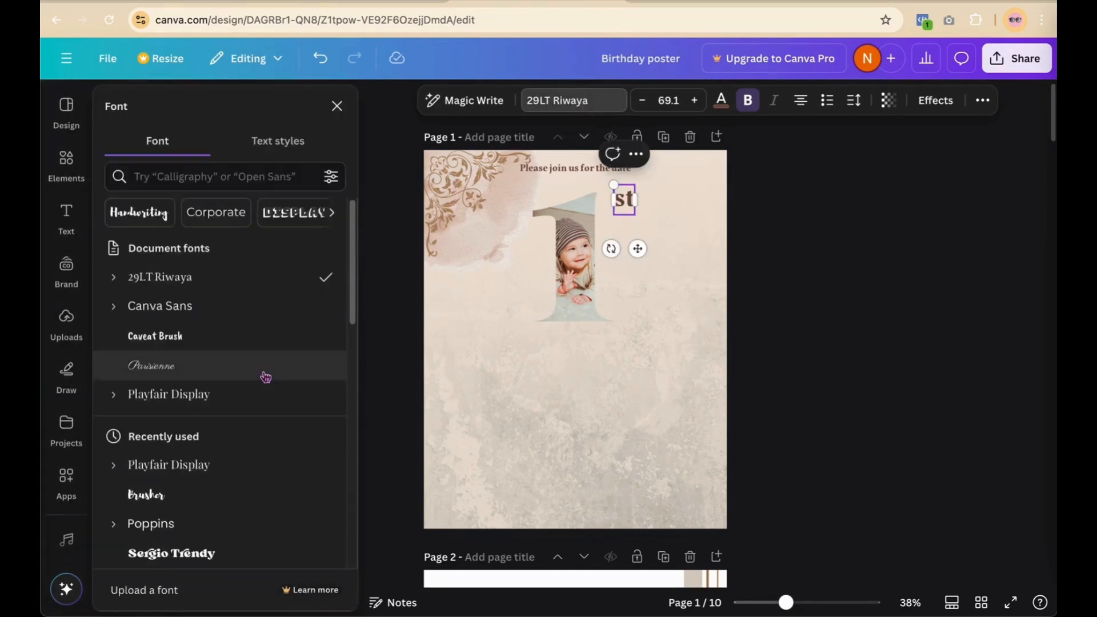
left_click(265, 403)
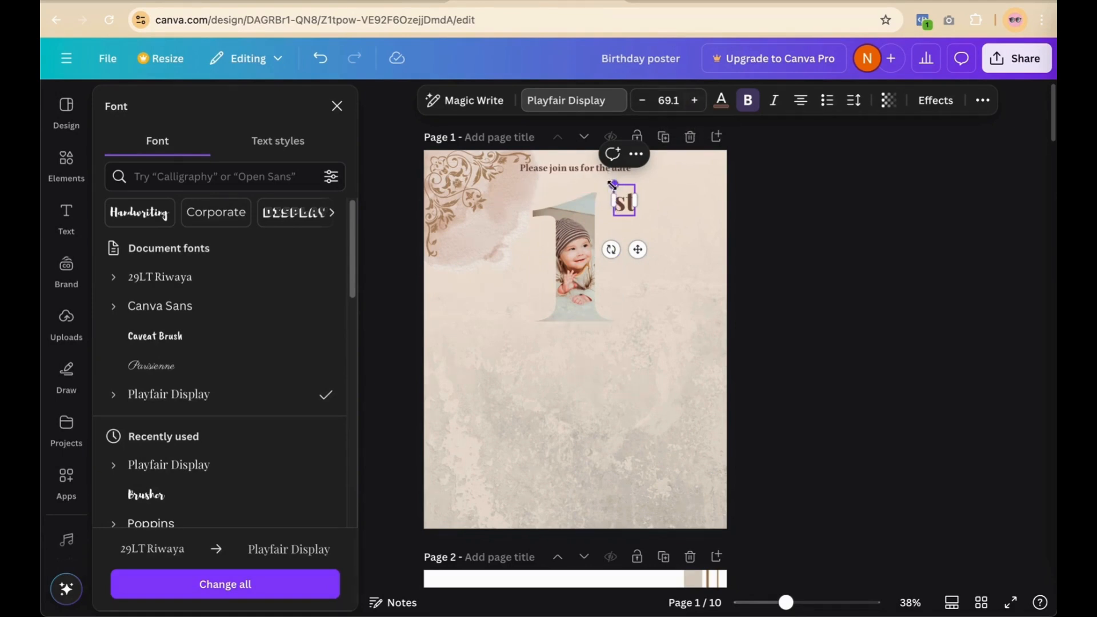
left_click_drag(613, 184, 614, 213)
left_click(654, 249)
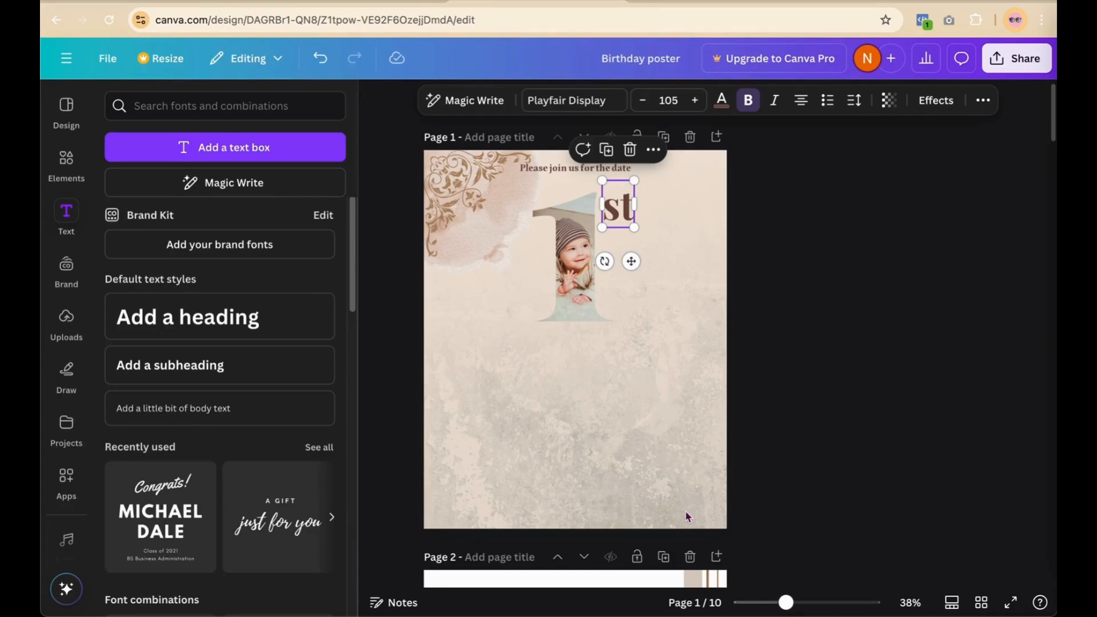
Step: Move the flower line art from page 2 to page 1's top-right corner
scroll(787, 366, "down", 5)
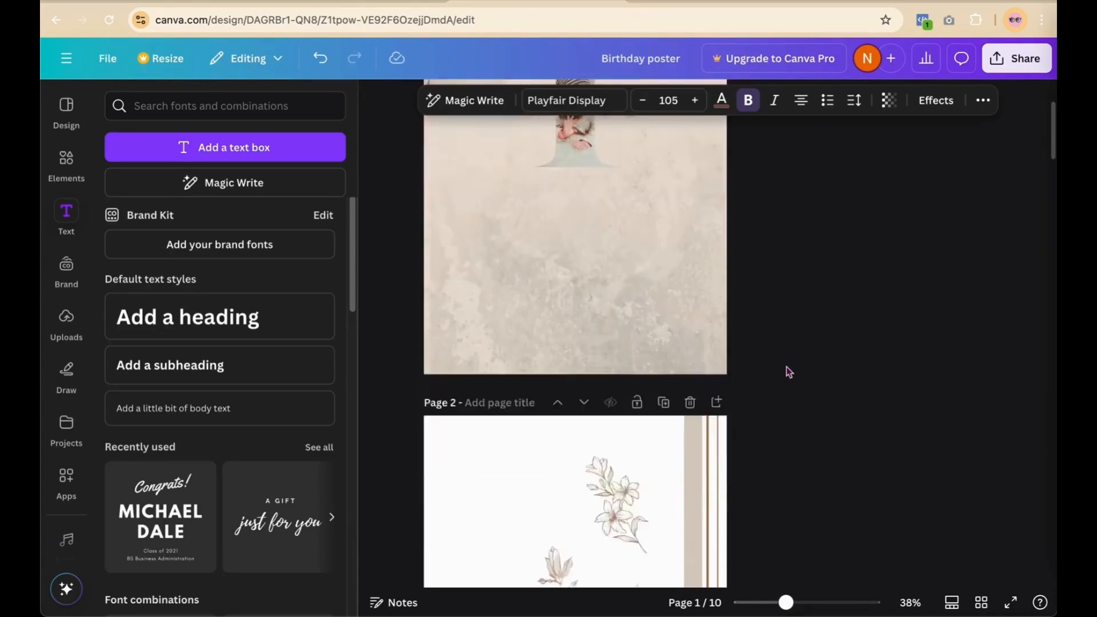
left_click(603, 353)
left_click_drag(603, 353, 608, 167)
scroll(857, 217, "up", 5)
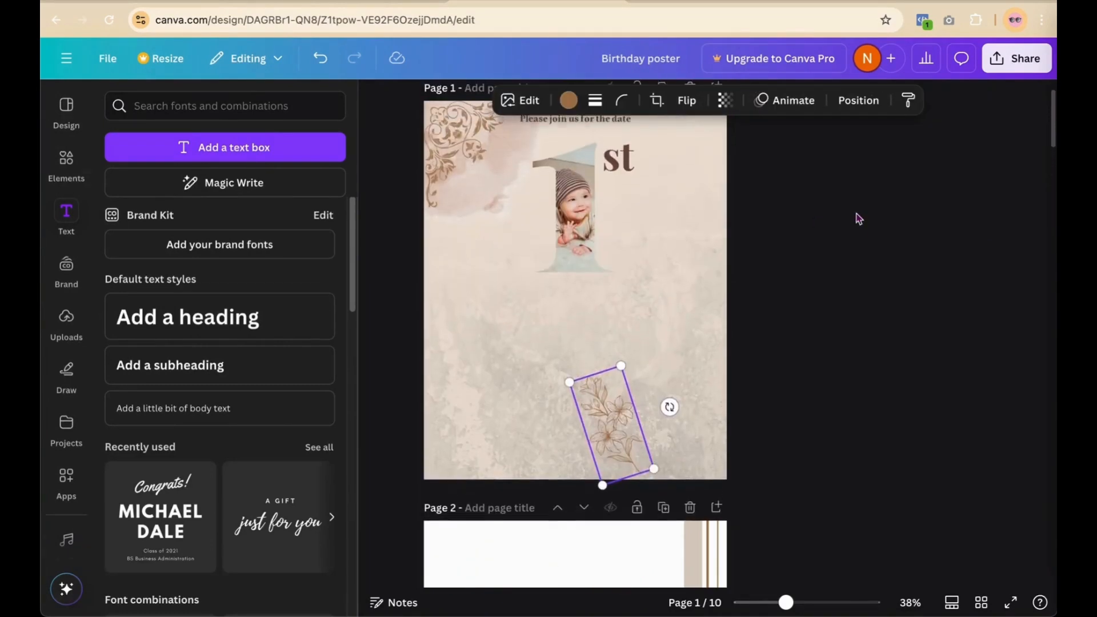
scroll(857, 218, "up", 1)
left_click_drag(603, 453, 665, 198)
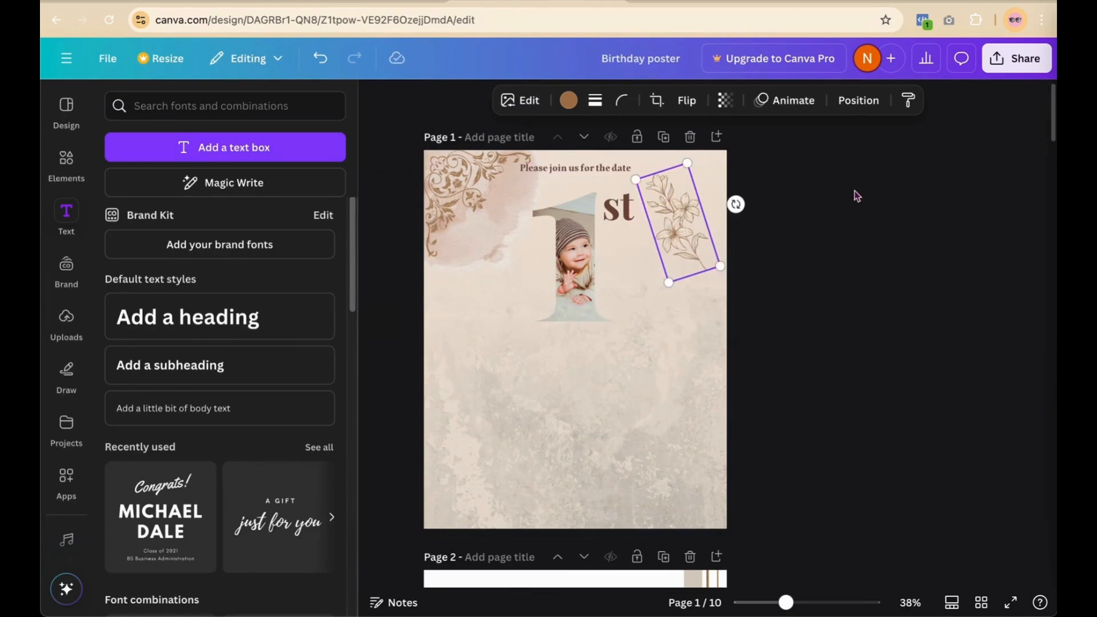
left_click(857, 196)
Step: Duplicate the flower several times and line the copies down the right edge to the bottom
left_click(687, 211)
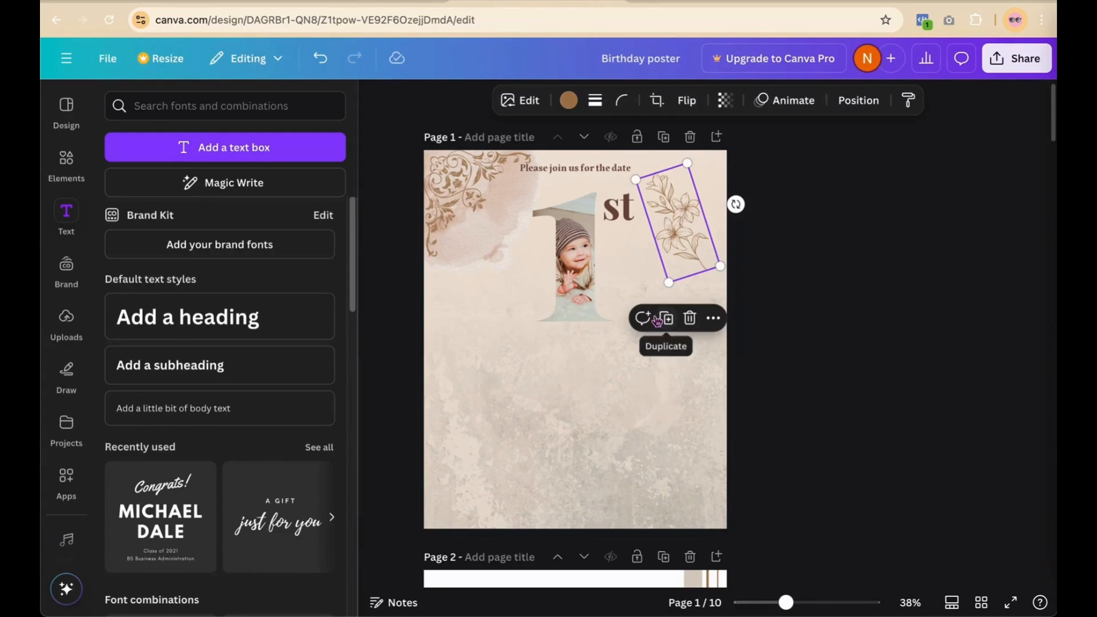
left_click(657, 319)
left_click_drag(689, 214, 676, 295)
left_click(658, 221)
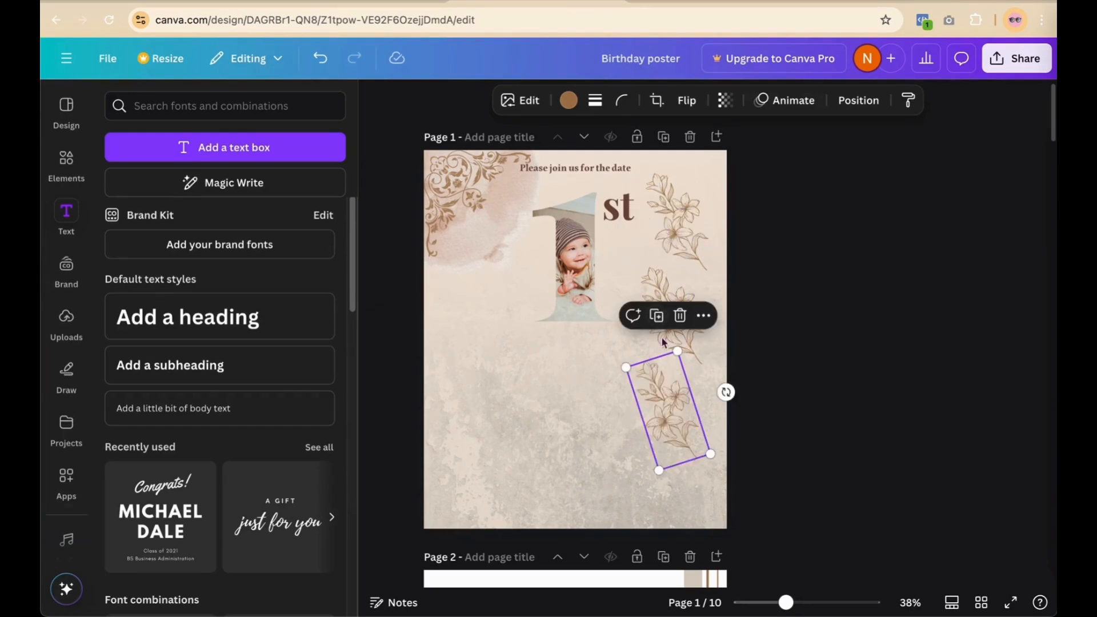
left_click(657, 316)
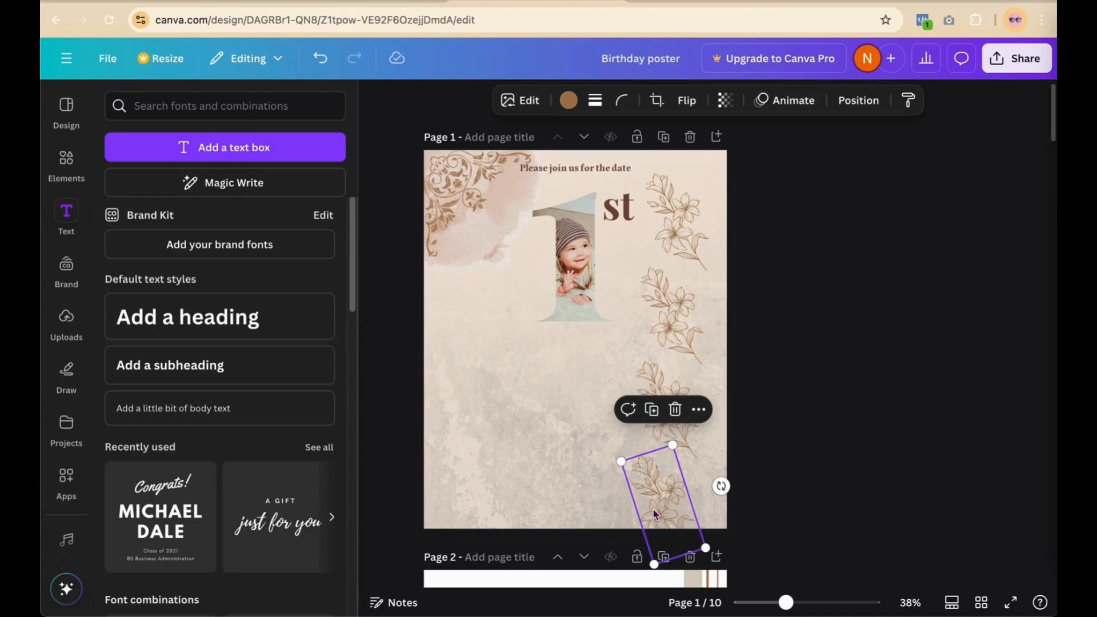
left_click_drag(652, 509, 657, 509)
left_click(899, 312)
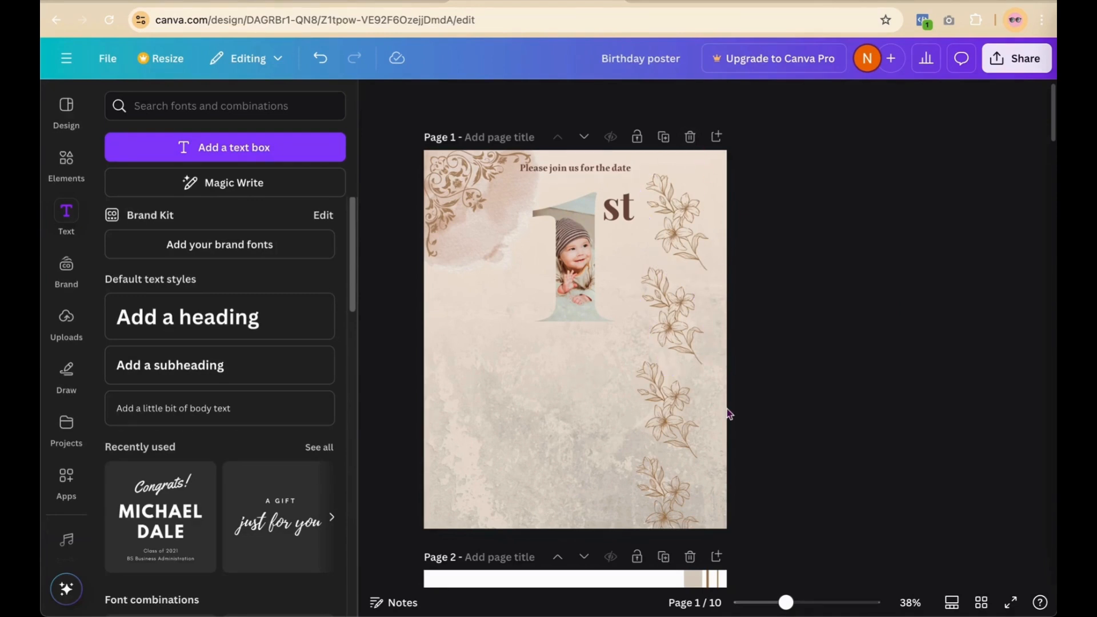
Step: Add an orange rectangle, narrow it into a tall bar and place it at the top-right edge
scroll(726, 411, "down", 1)
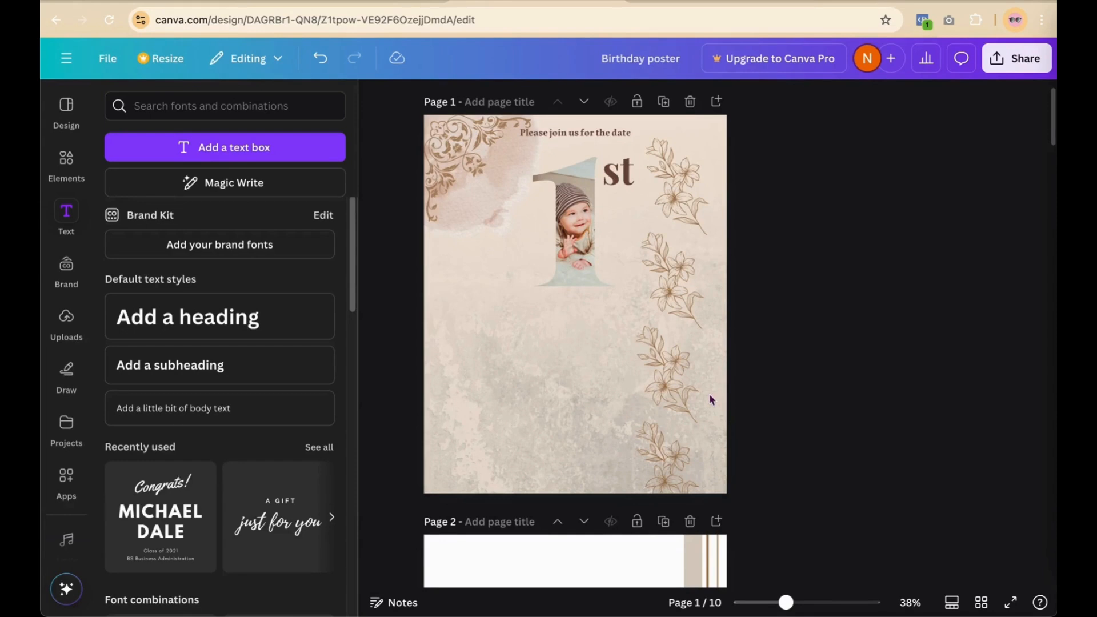
scroll(708, 393, "down", 1)
scroll(708, 393, "up", 1)
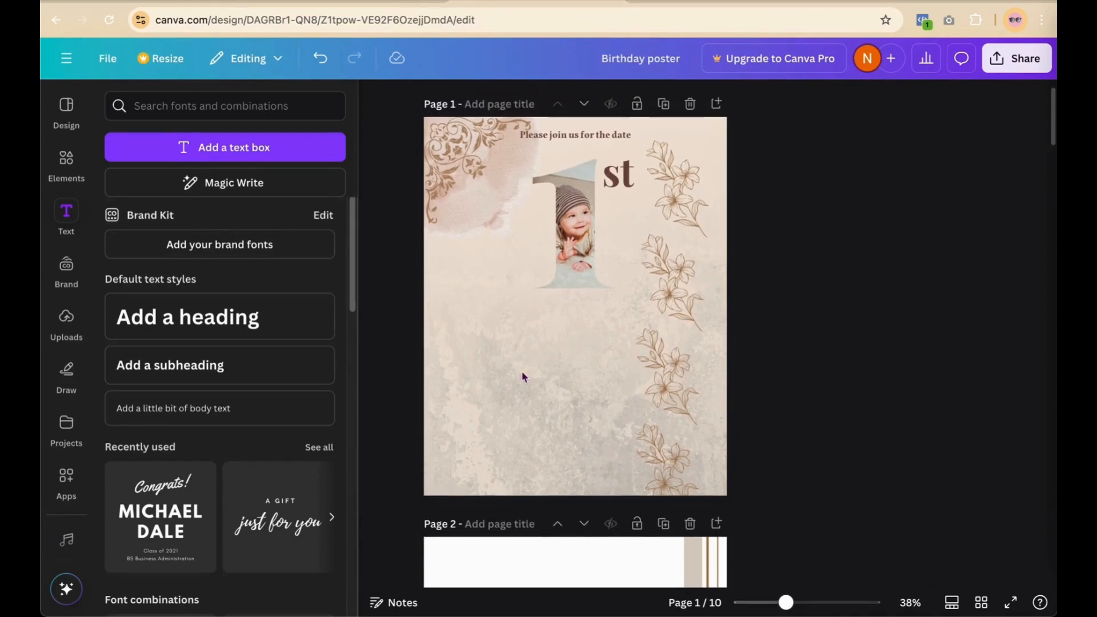
key("r")
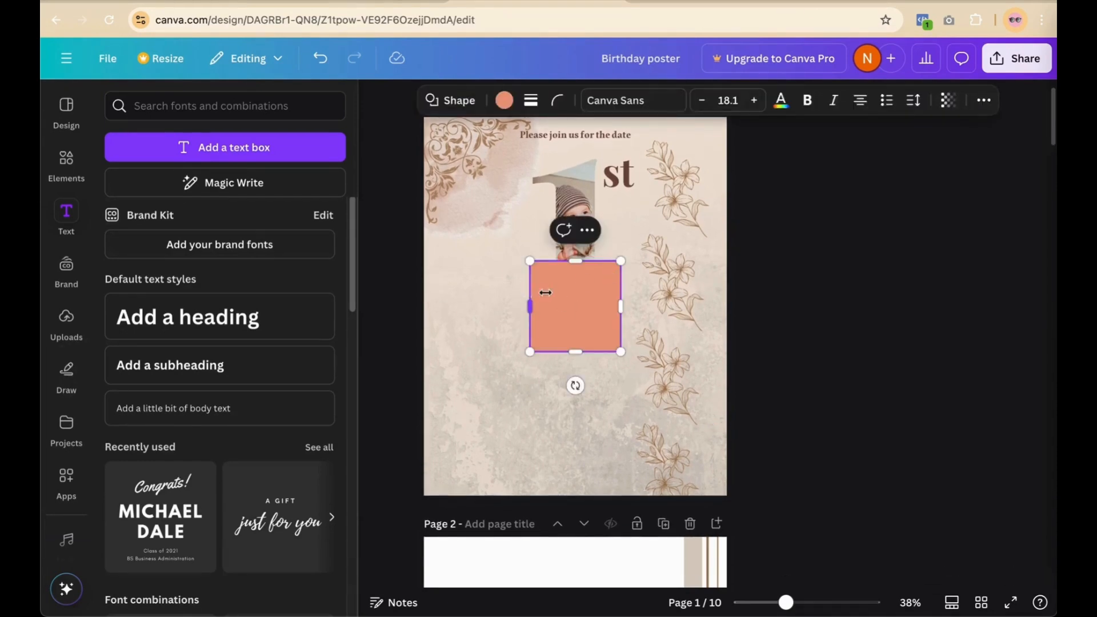
left_click_drag(545, 293, 602, 304)
left_click(758, 282)
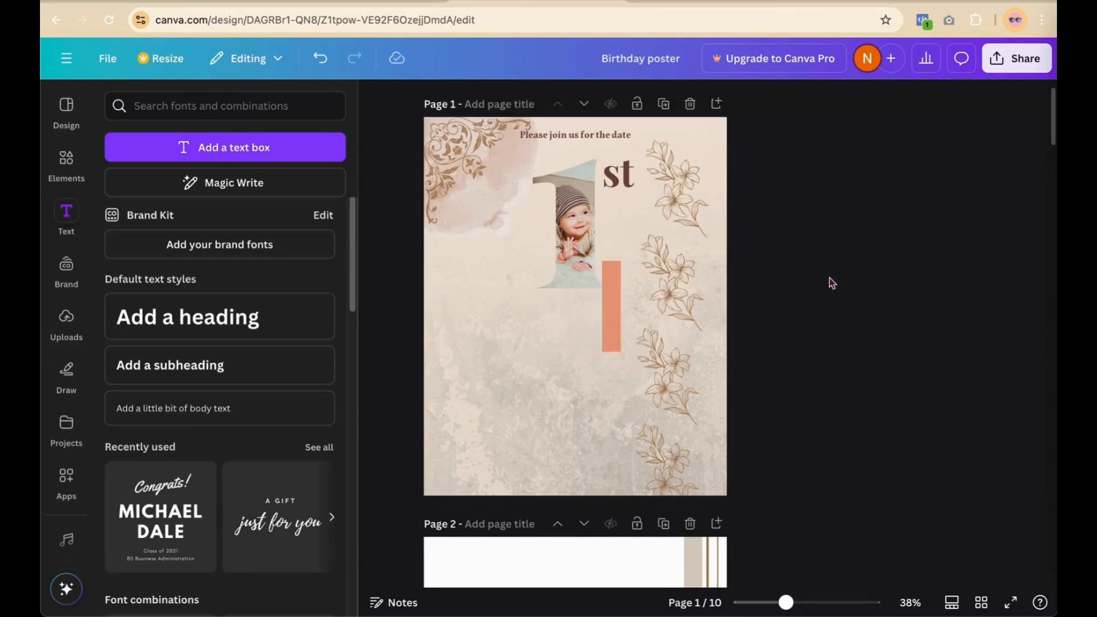
left_click_drag(620, 295, 719, 166)
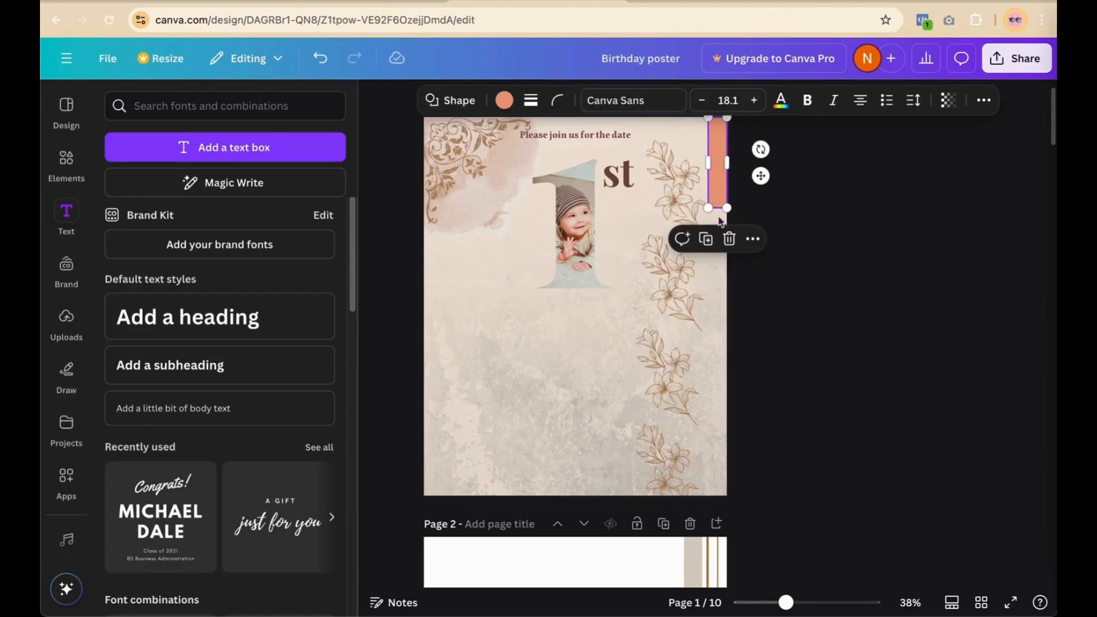
Step: Stretch the orange bar to the page bottom, widen it slightly, and nudge the upper flower sprig
left_click_drag(717, 210, 728, 490)
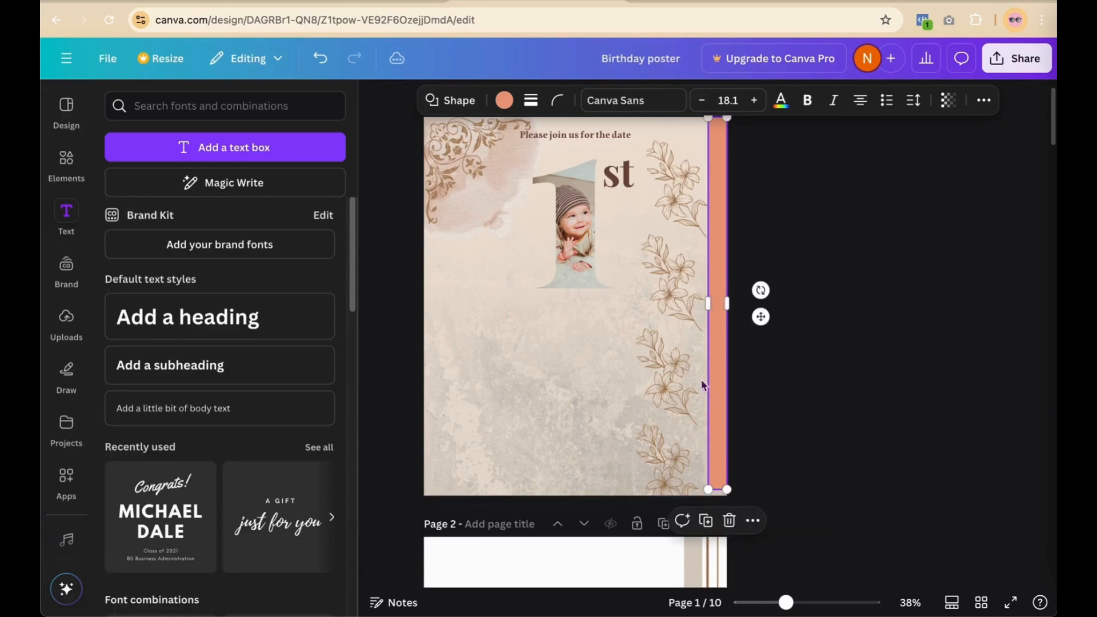
left_click_drag(707, 377, 701, 379)
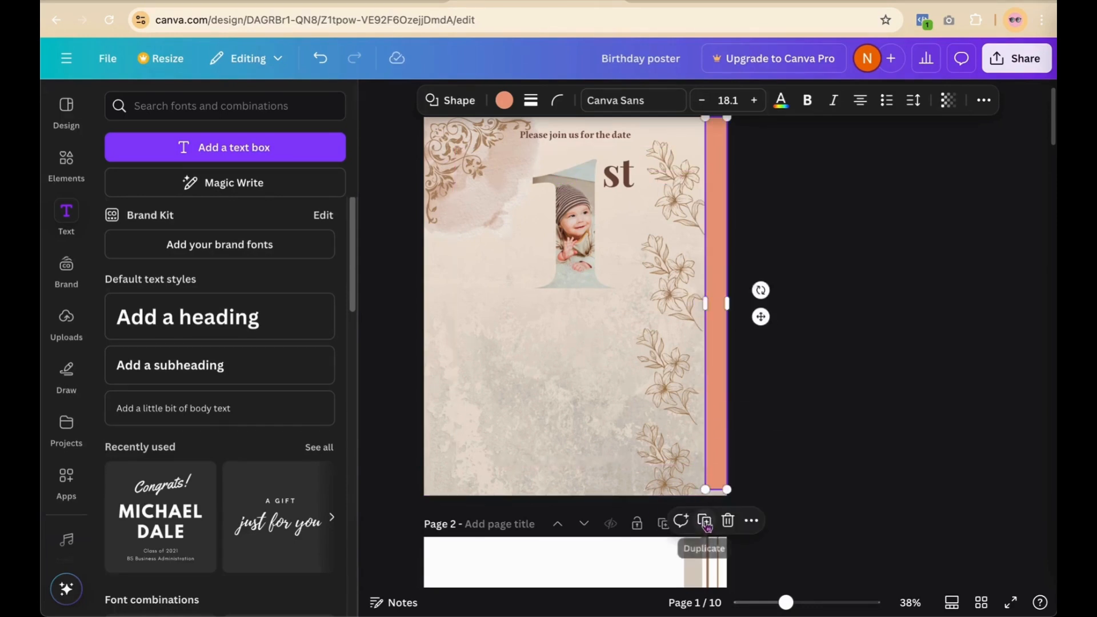
left_click_drag(713, 489, 715, 497)
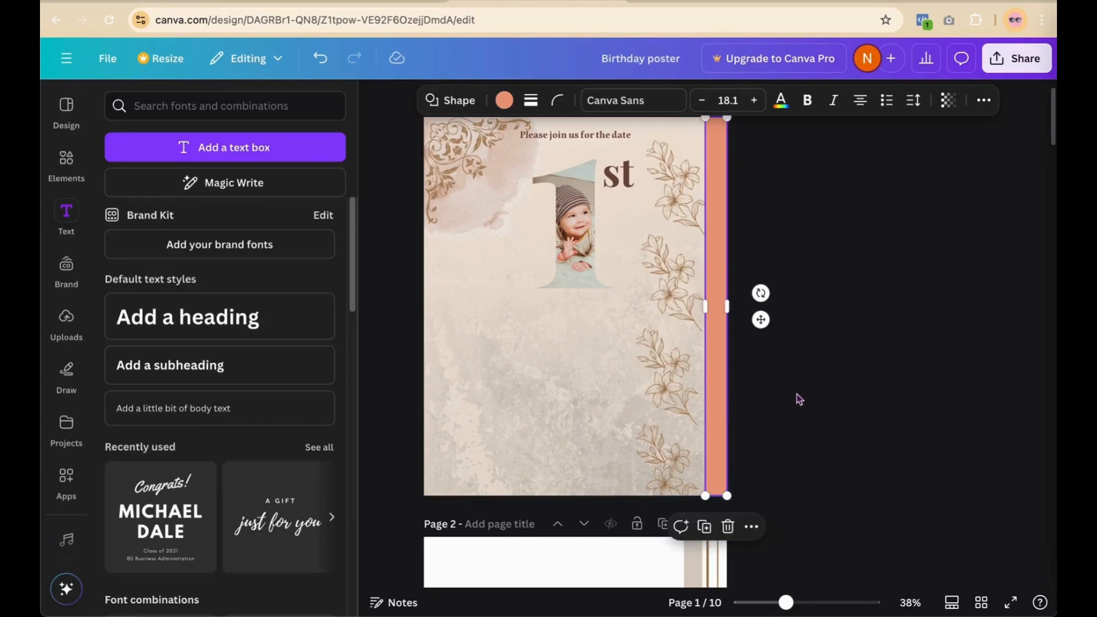
left_click(799, 394)
left_click_drag(663, 320, 670, 315)
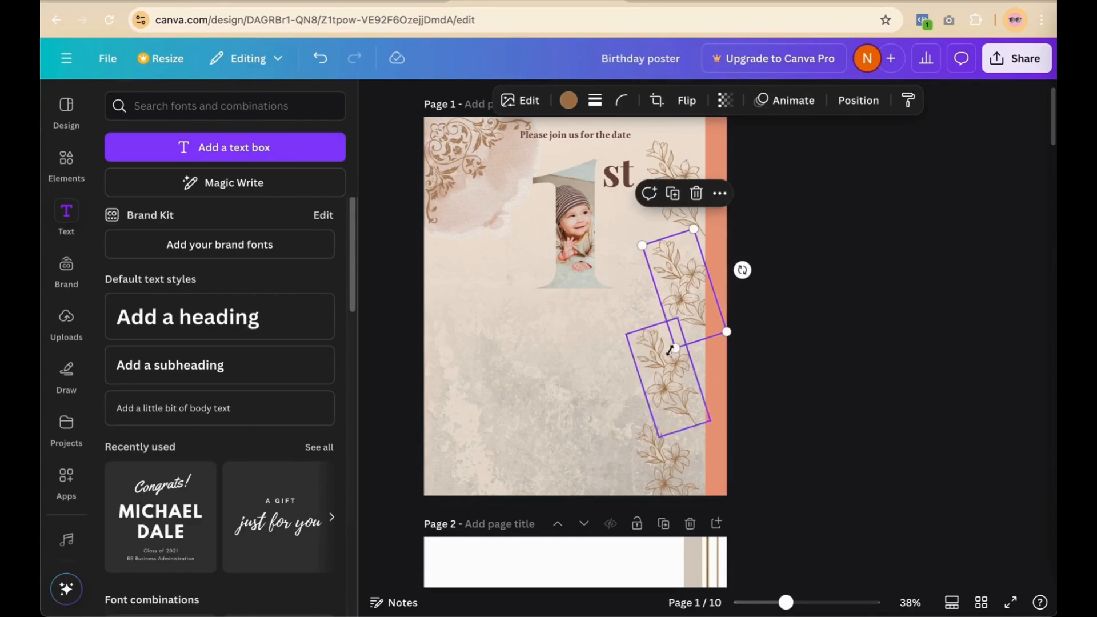
Step: Shift the upper flower sprig up and move the lower sprig down to the page bottom
left_click_drag(667, 388, 679, 387)
left_click_drag(689, 175, 695, 166)
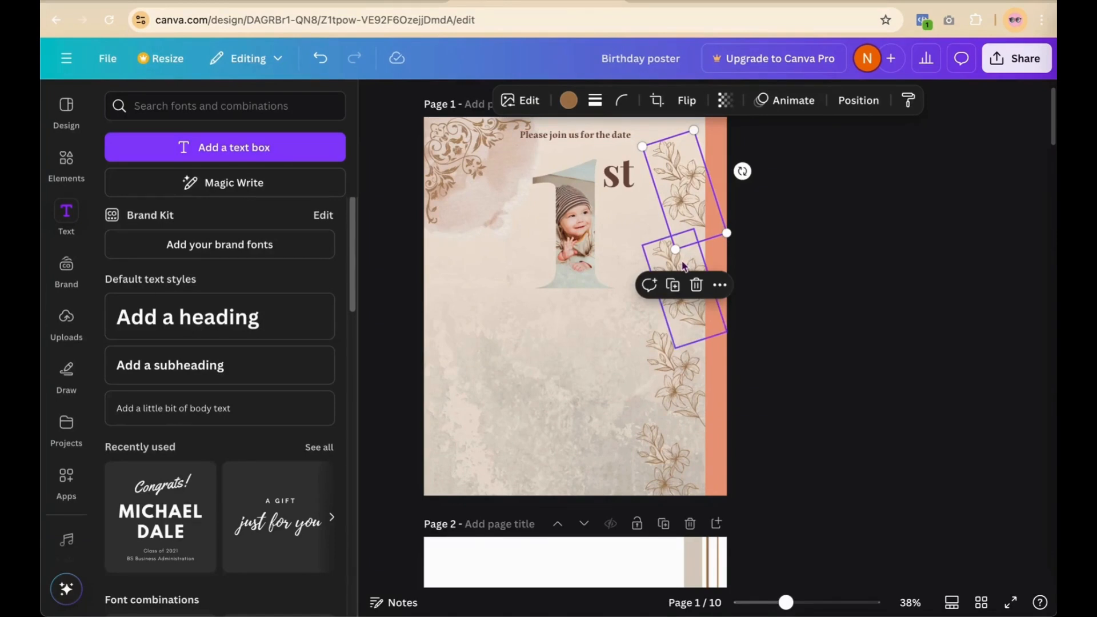
left_click_drag(683, 266, 684, 256)
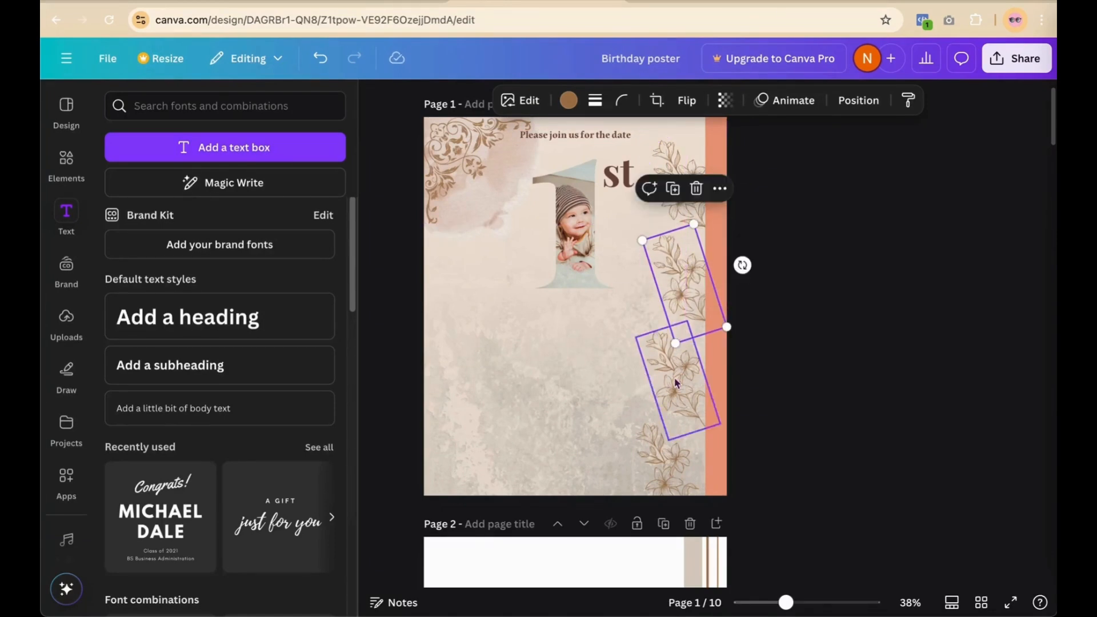
left_click(676, 382)
left_click_drag(676, 382, 664, 460)
Step: Recolour the salmon right-edge stripe to the pale light-grey document colour #dbd0c5
left_click(724, 212)
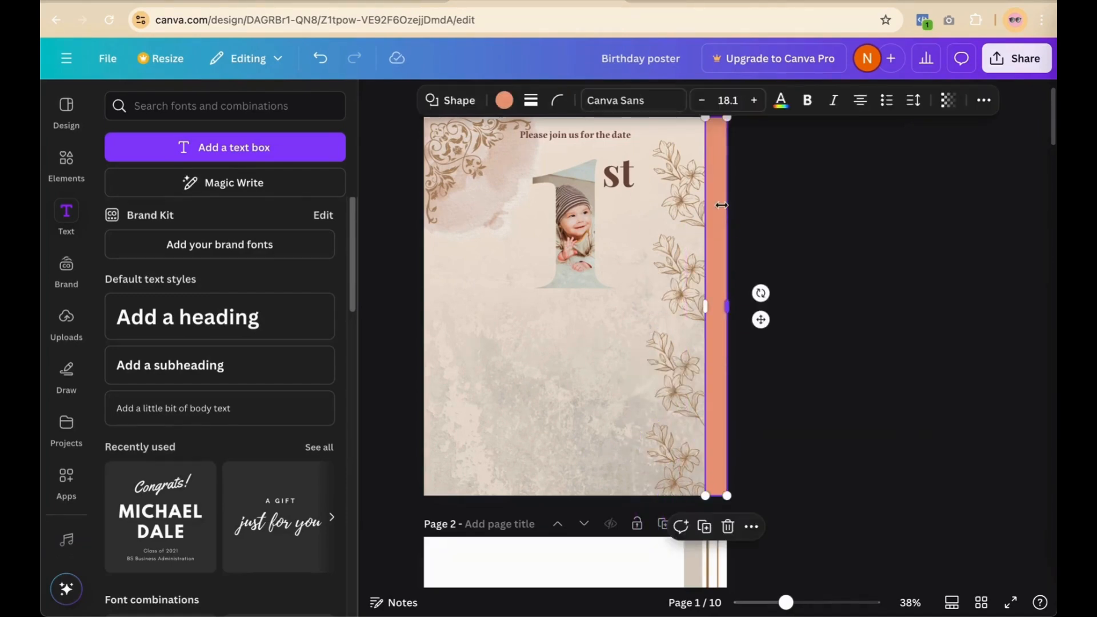
left_click(505, 101)
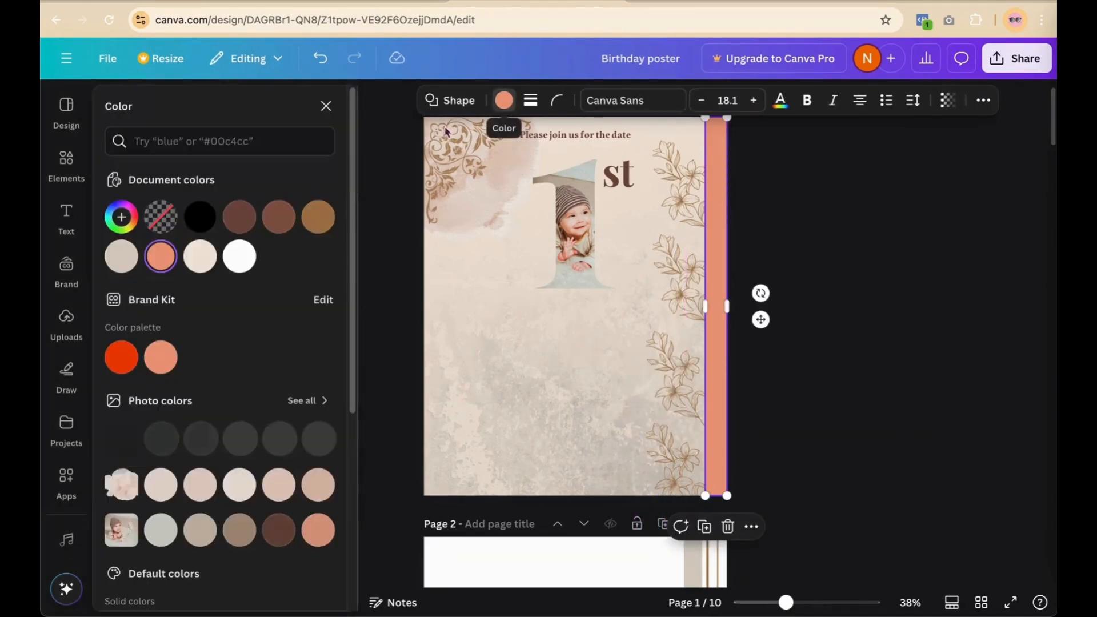
left_click(317, 218)
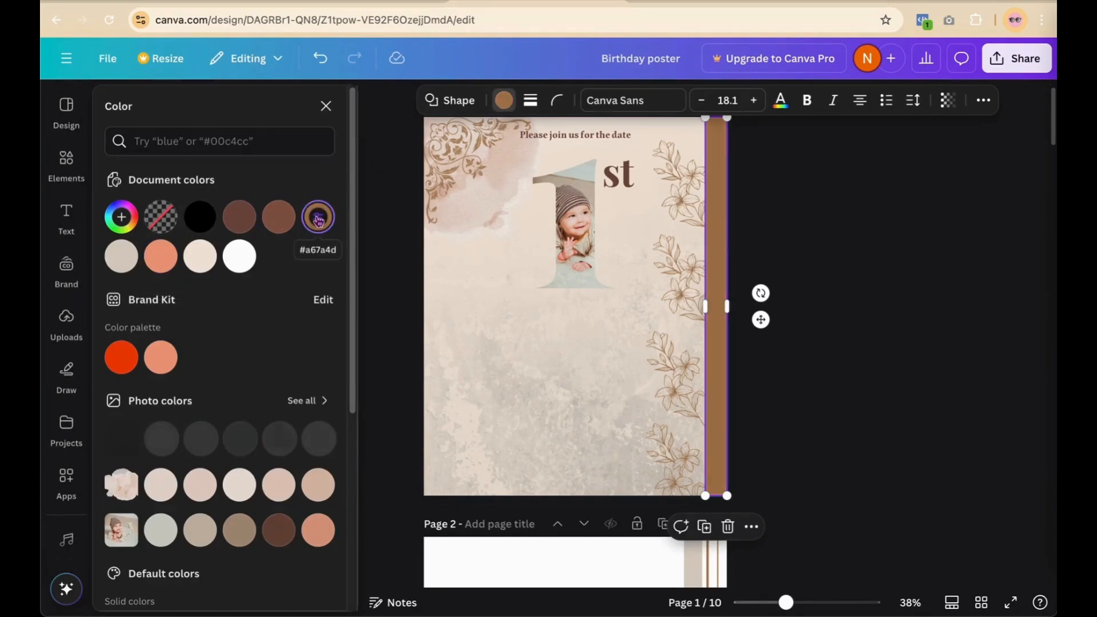
left_click(126, 267)
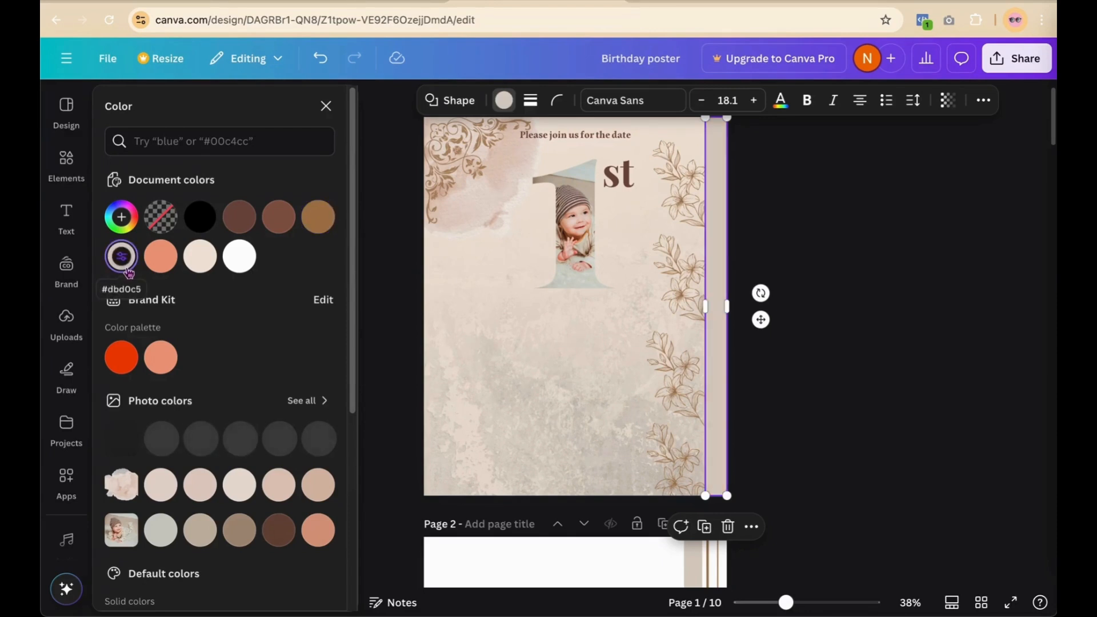
left_click(901, 201)
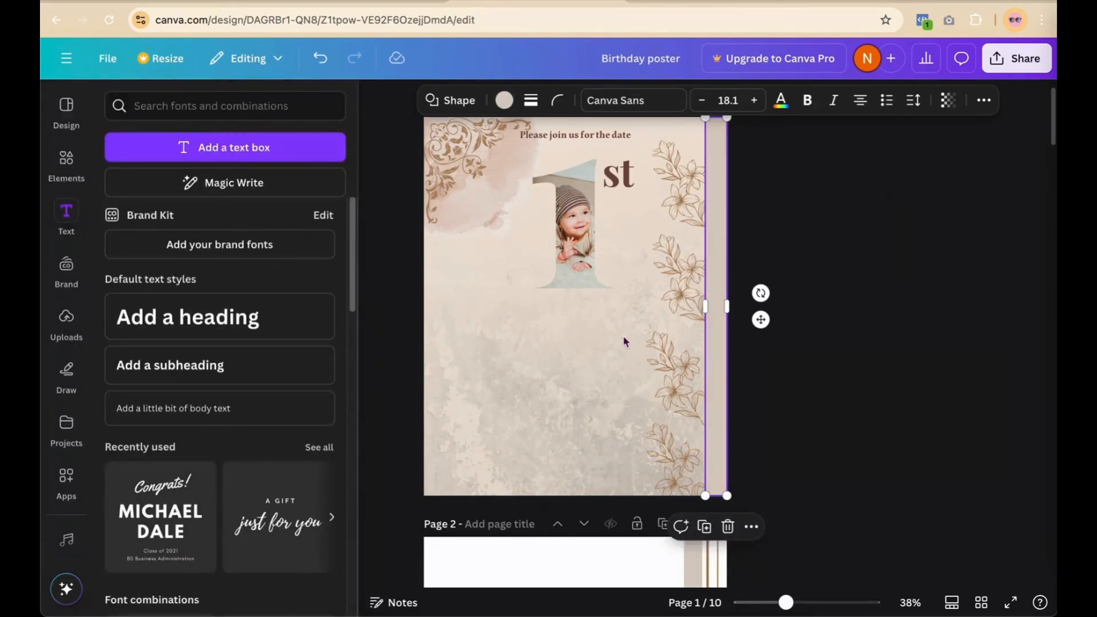
left_click(843, 313)
scroll(845, 318, "down", 1)
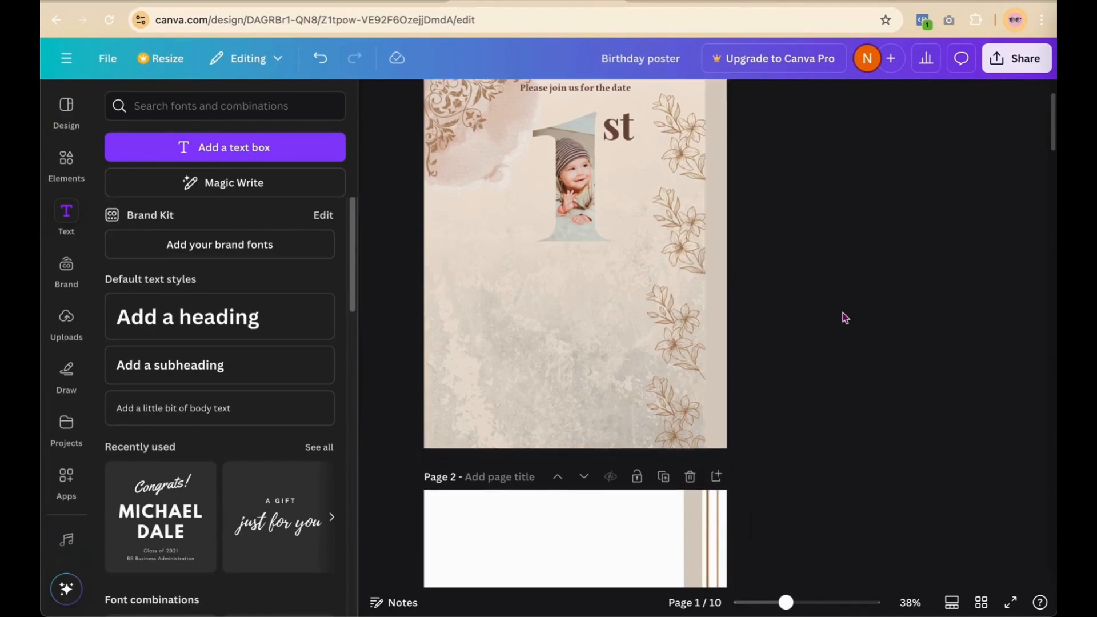
Step: Bring page 2's two thin brown vertical lines onto page 1's right edge, framing the beige strip
scroll(845, 318, "down", 1)
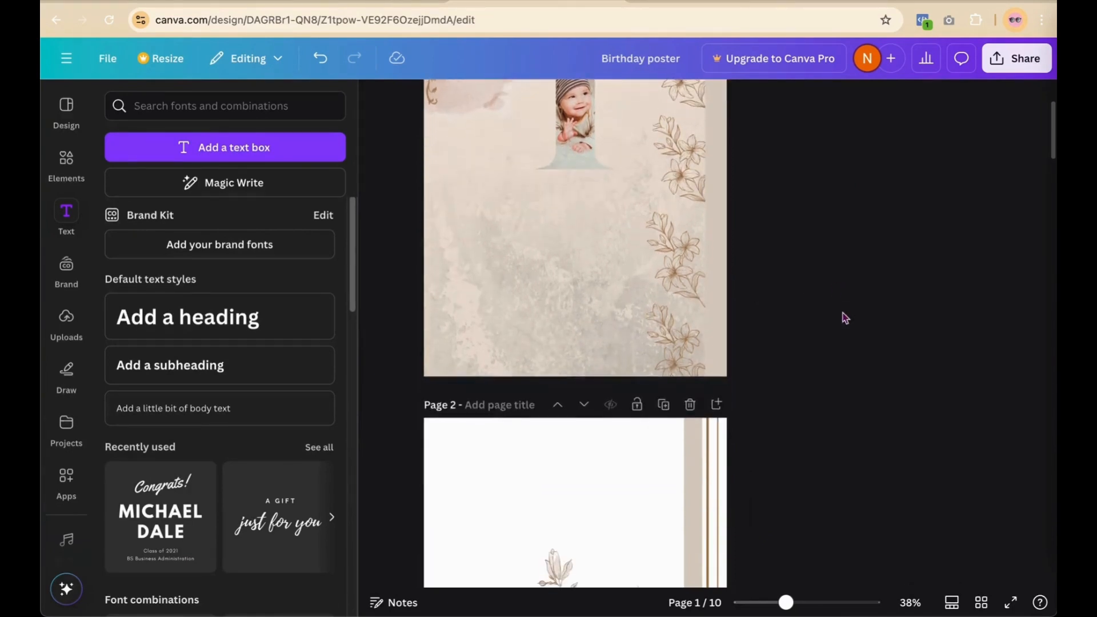
left_click(708, 451)
scroll(707, 452, "down", 2)
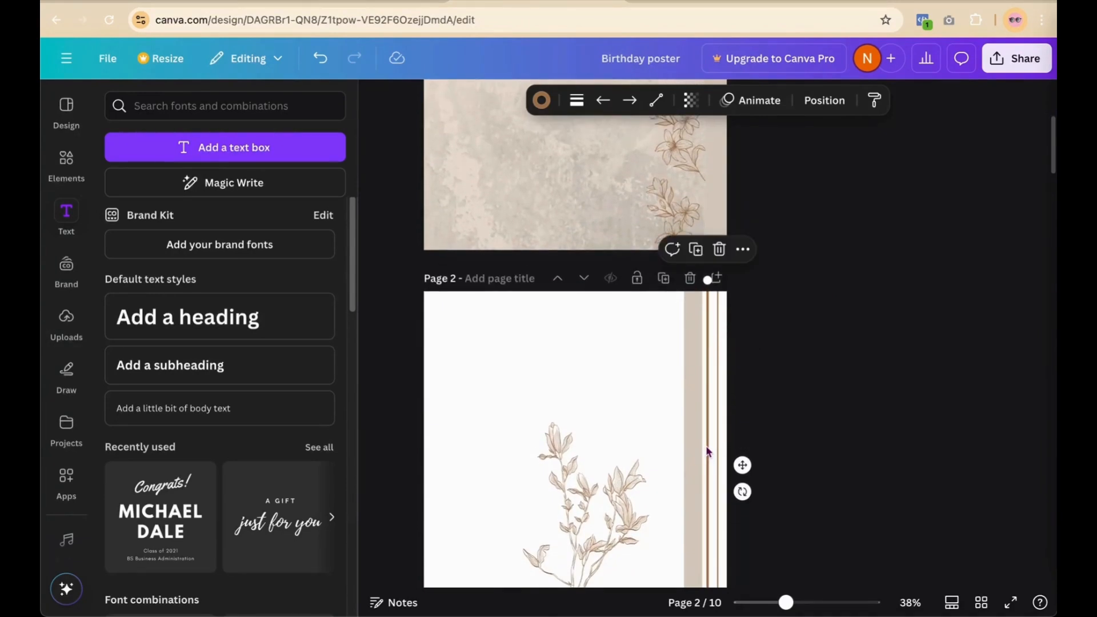
scroll(1003, 200, "up", 4)
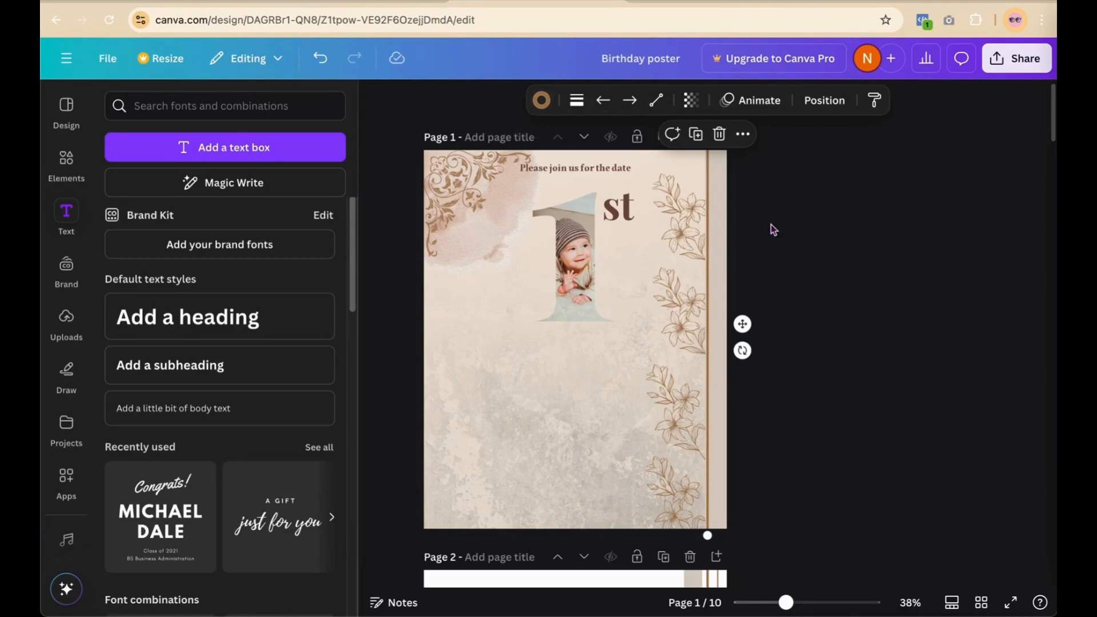
scroll(770, 224, "down", 3)
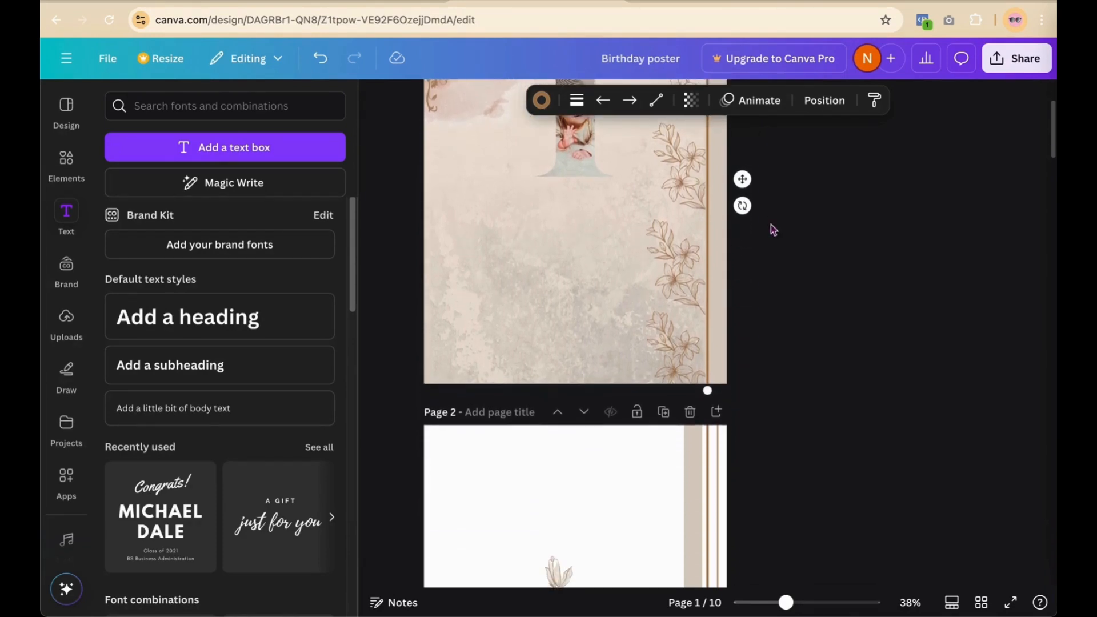
left_click(721, 460)
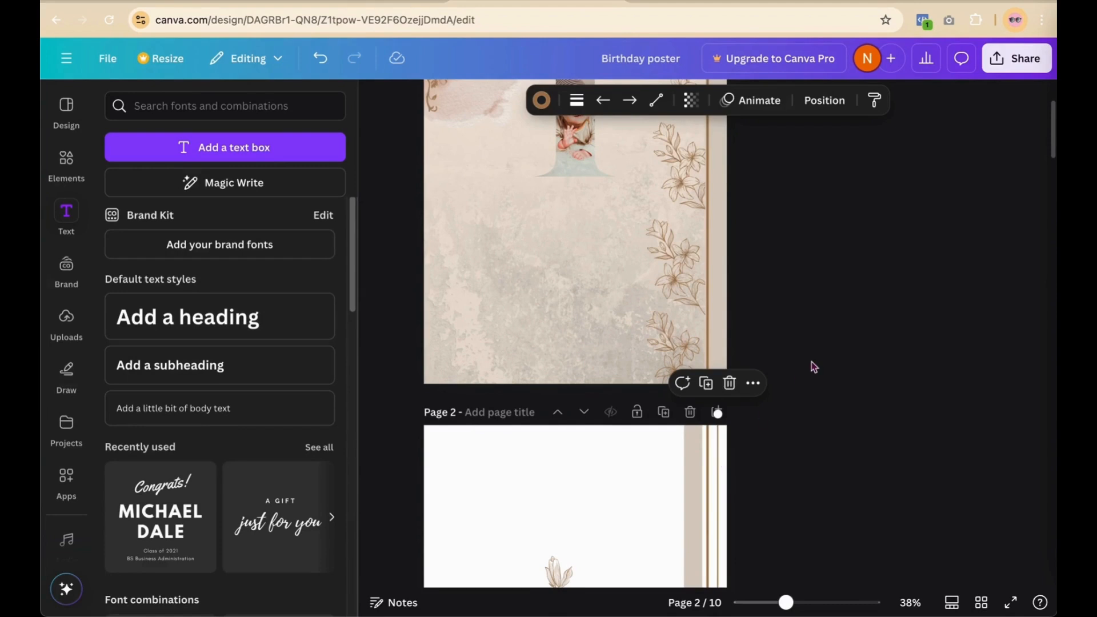
scroll(814, 367, "up", 3)
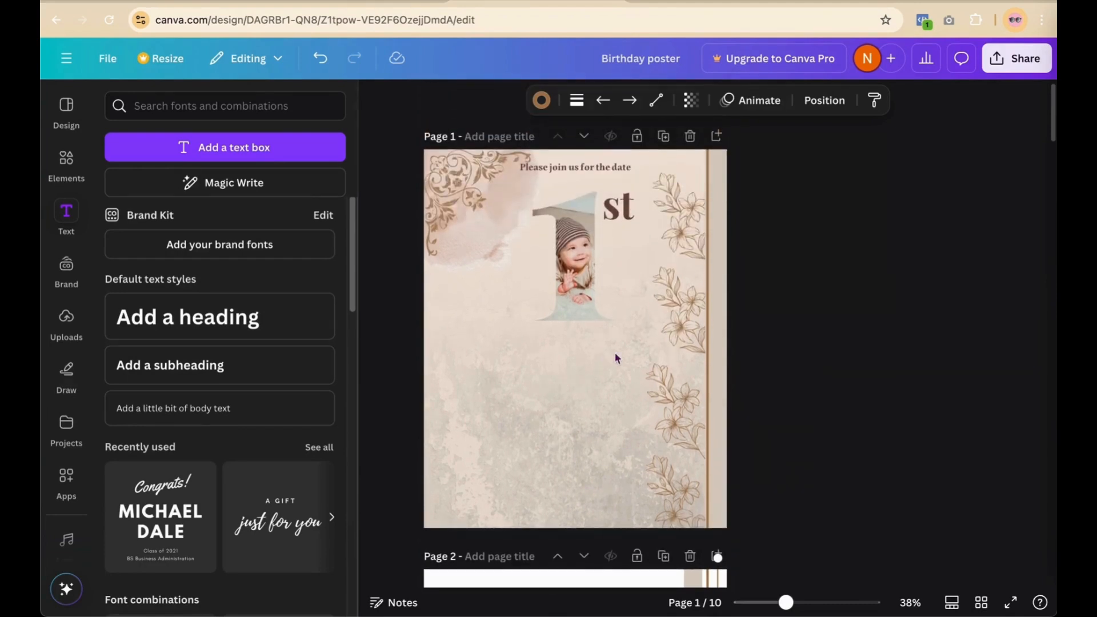
left_click(713, 331)
left_click(886, 287)
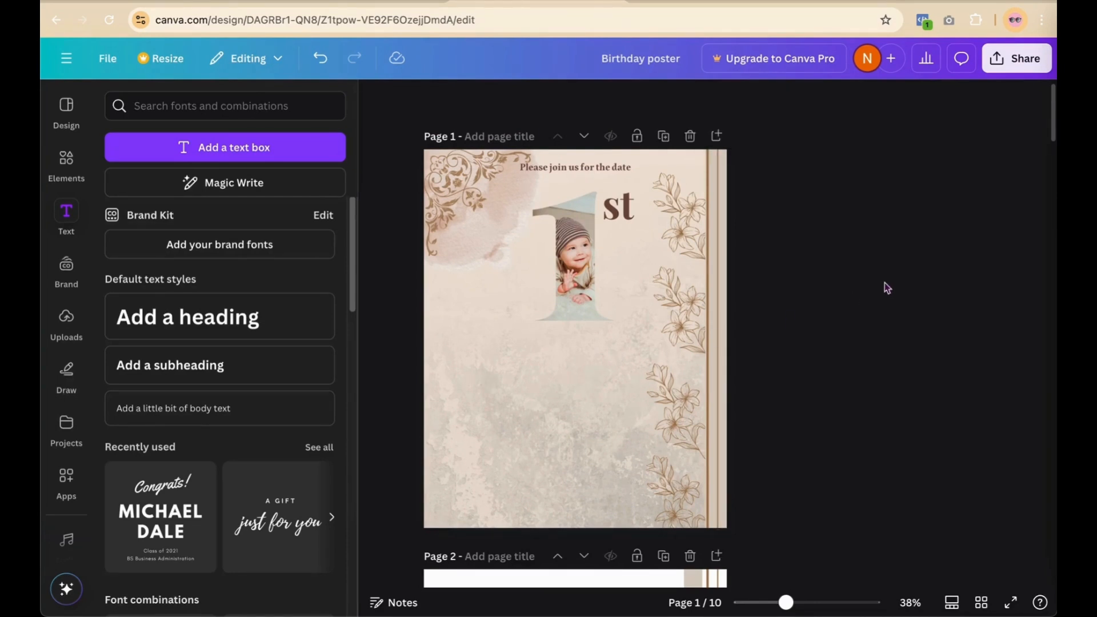
Step: Nudge the upper and lower flower sprigs slightly into place
left_click_drag(686, 407, 693, 401)
left_click_drag(679, 488, 681, 490)
left_click(817, 395)
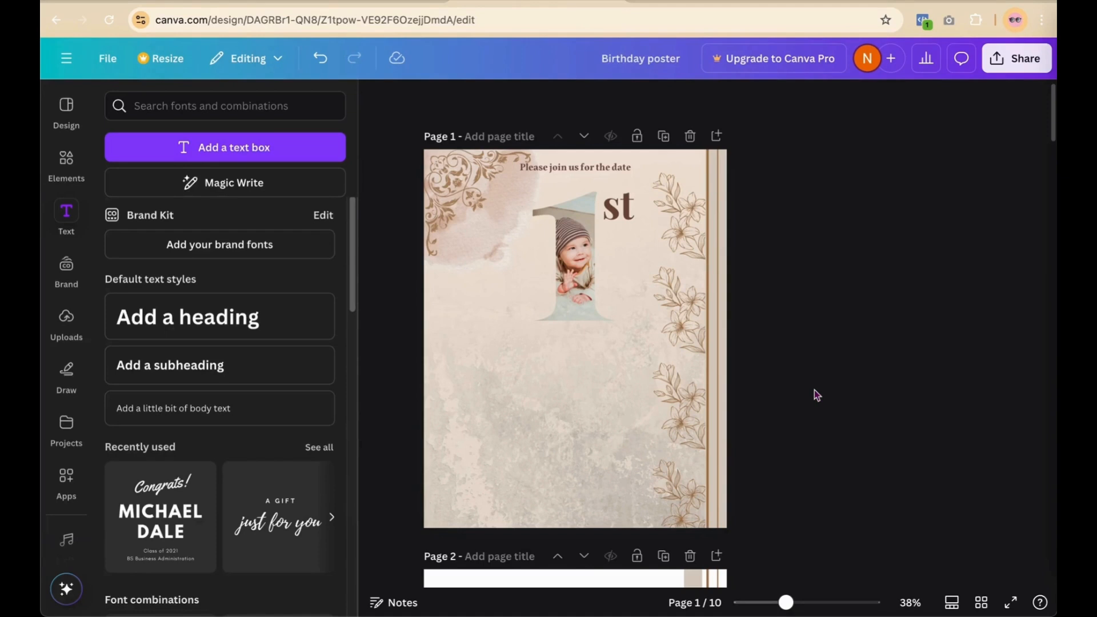
Step: Move the leafy sprig from page 2 up onto page 1
scroll(817, 395, "down", 6)
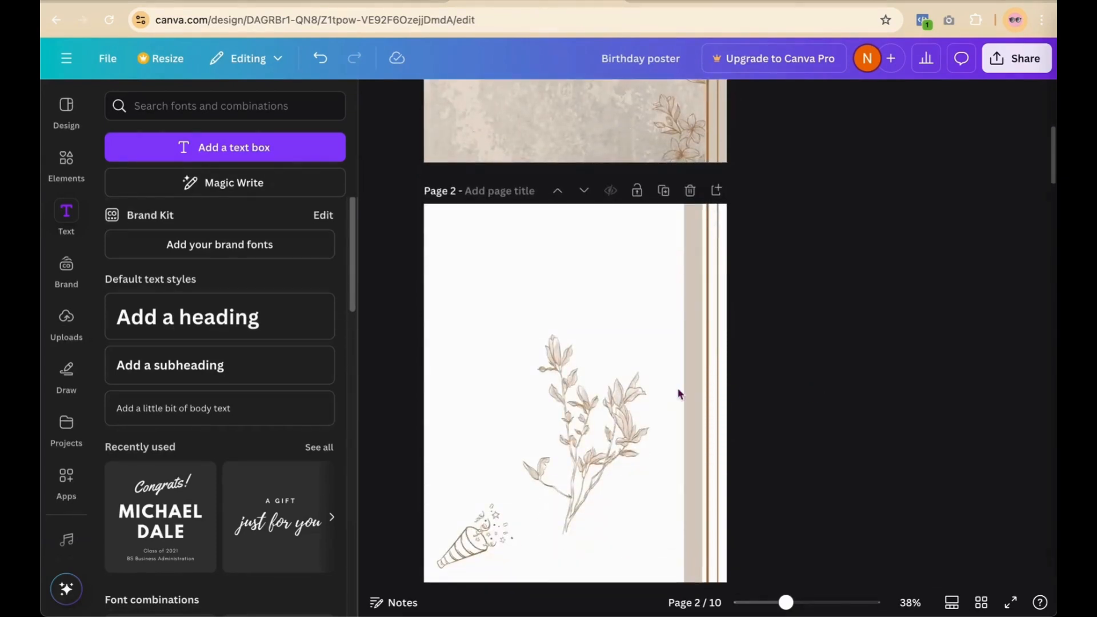
left_click_drag(611, 418, 551, 188)
scroll(859, 212, "up", 5)
scroll(859, 212, "down", 1)
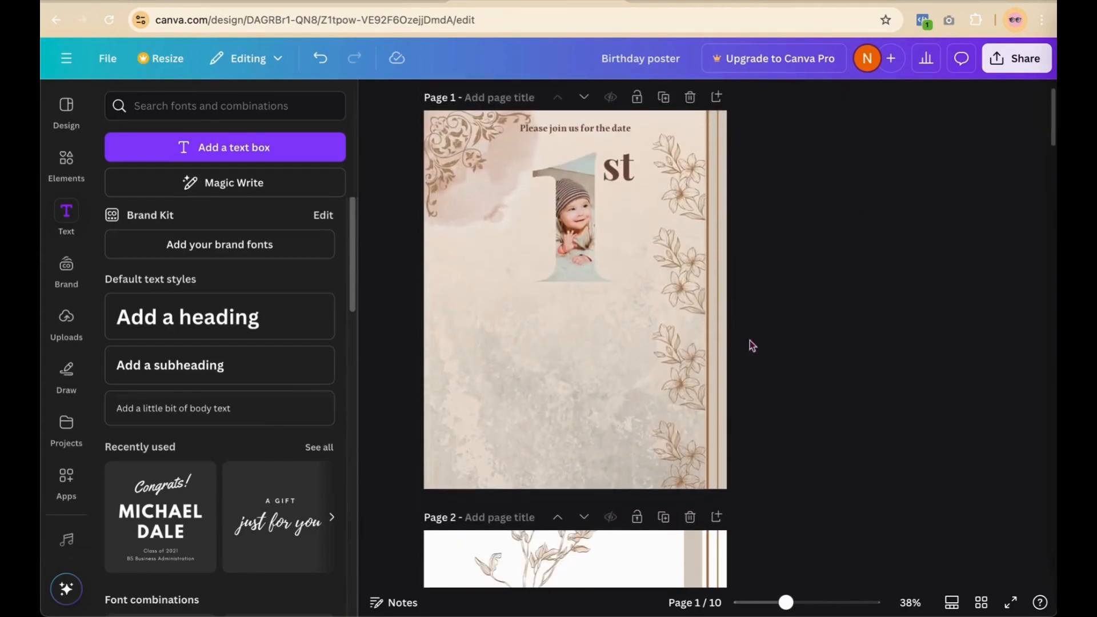
left_click_drag(563, 566, 435, 345)
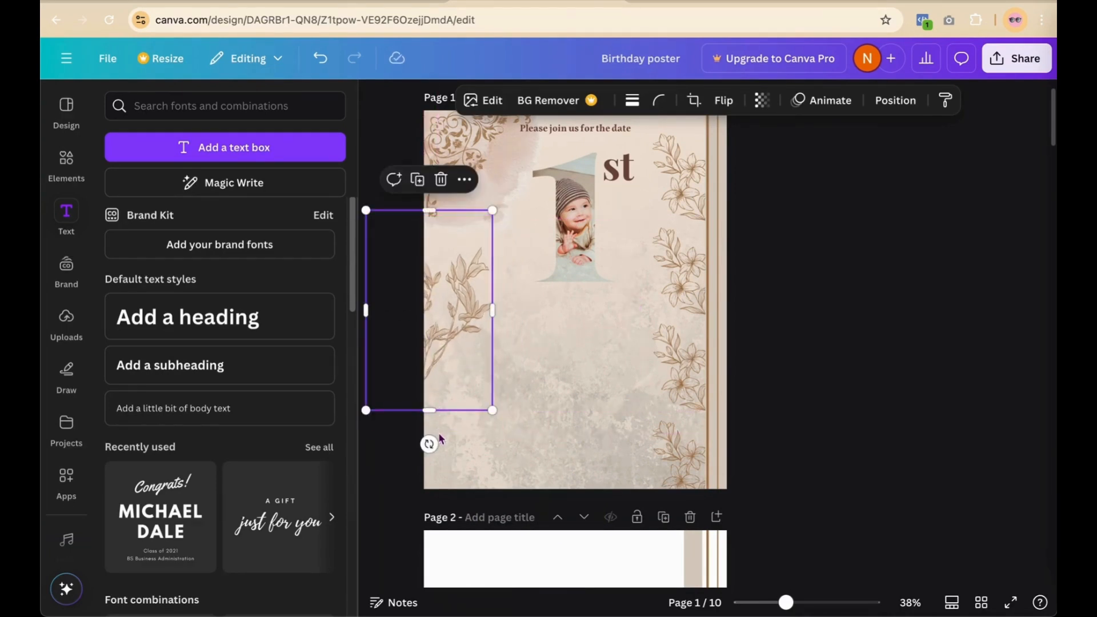
Step: Tilt the leafy sprig about 13°, shrink it and settle it along page 1's left edge
left_click_drag(428, 444, 402, 429)
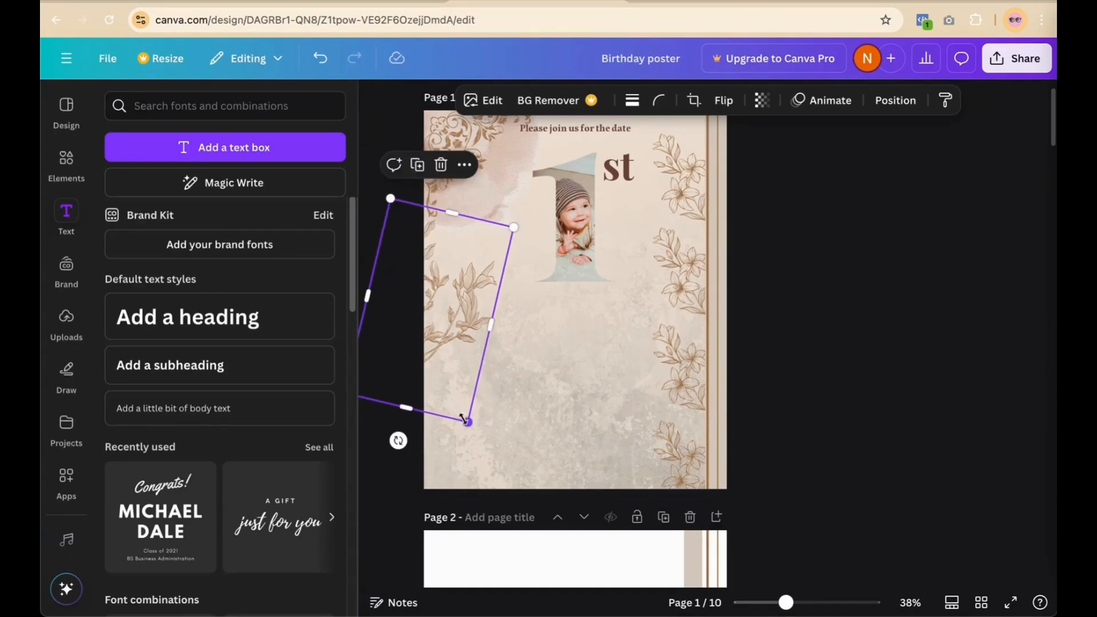
left_click_drag(467, 421, 438, 383)
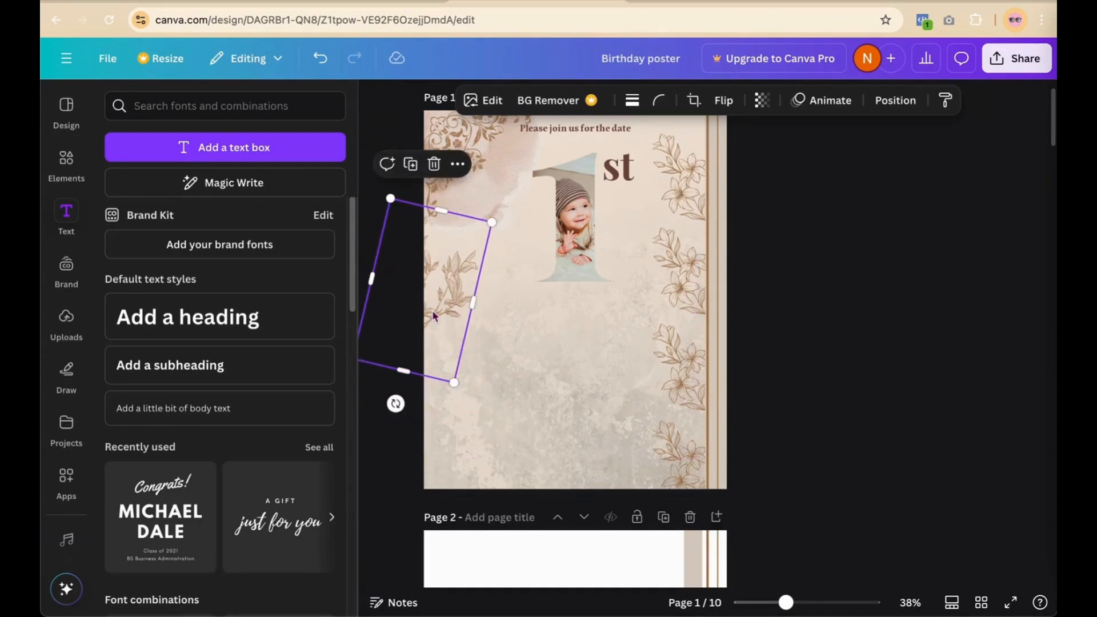
left_click_drag(432, 309, 442, 319)
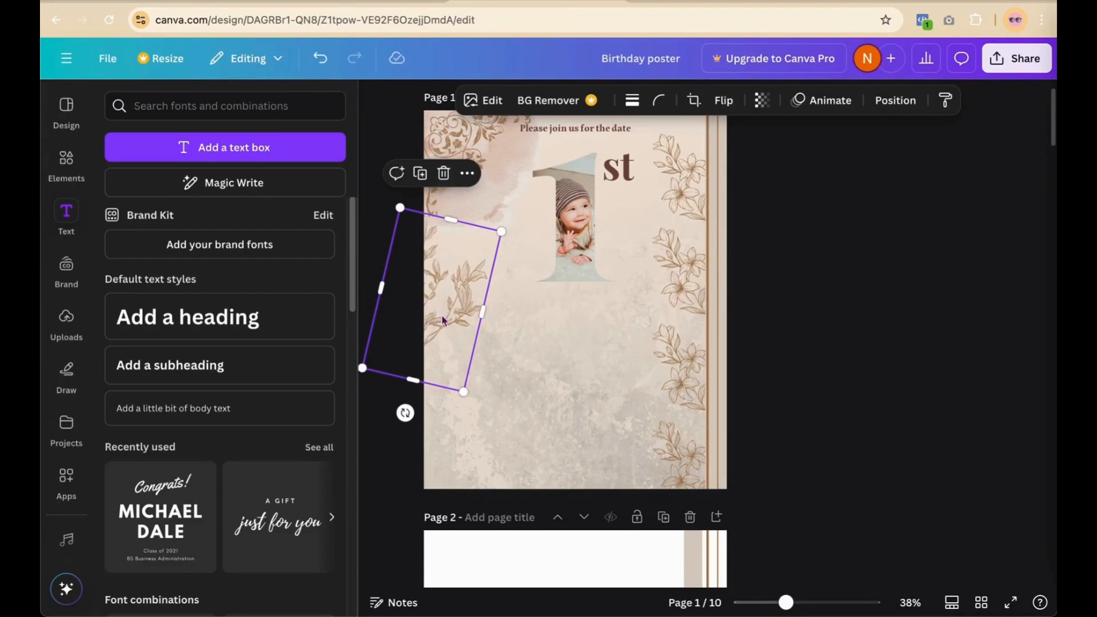
left_click(759, 301)
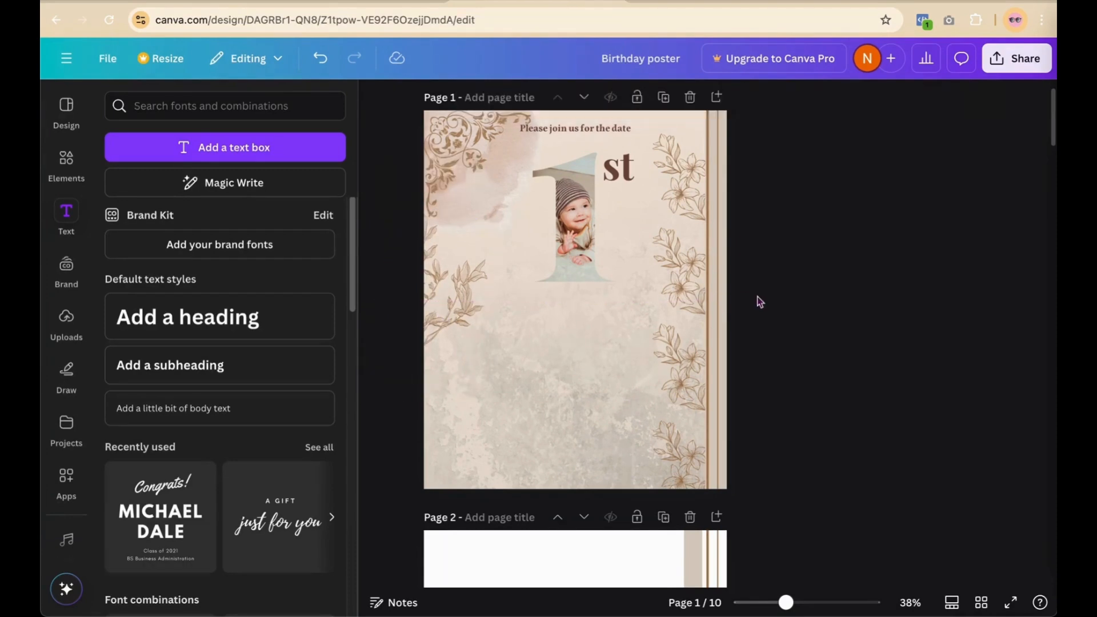
left_click_drag(429, 263, 432, 277)
left_click(774, 307)
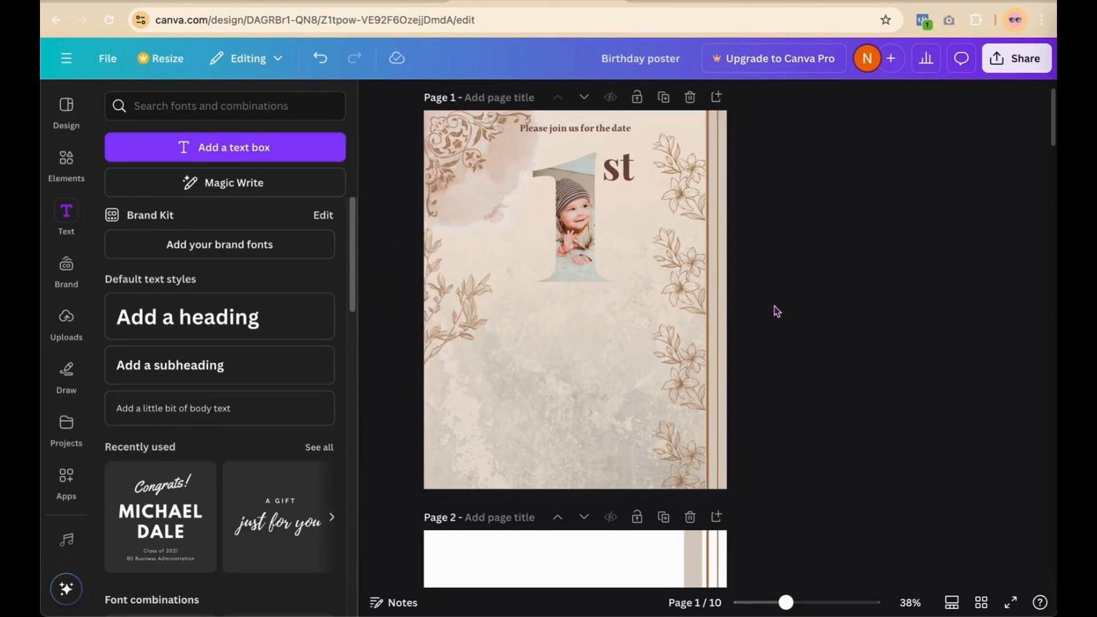
scroll(773, 306, "down", 3)
scroll(773, 306, "down", 5)
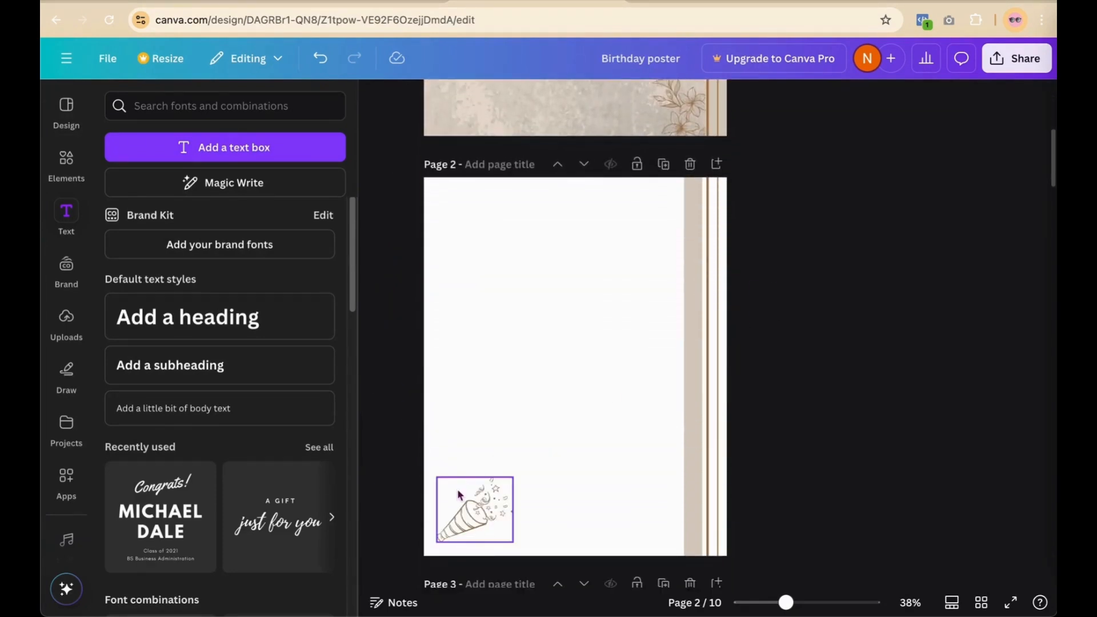
Step: Move the party-popper graphic from page 2 to page 1's bottom-left corner and enlarge it
left_click(470, 510)
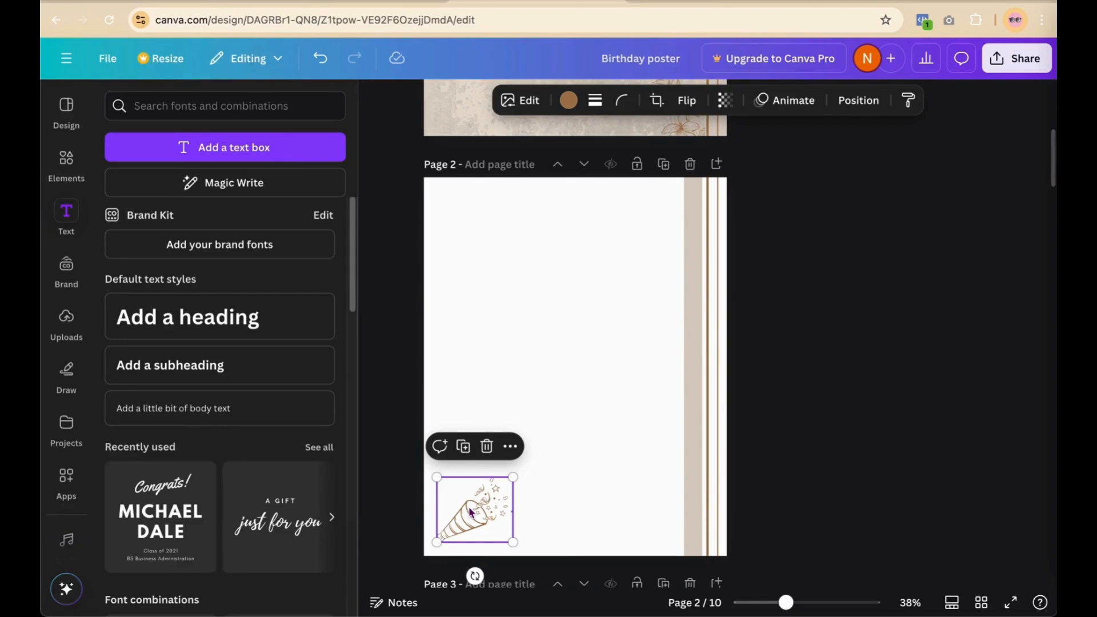
scroll(884, 318, "up", 4)
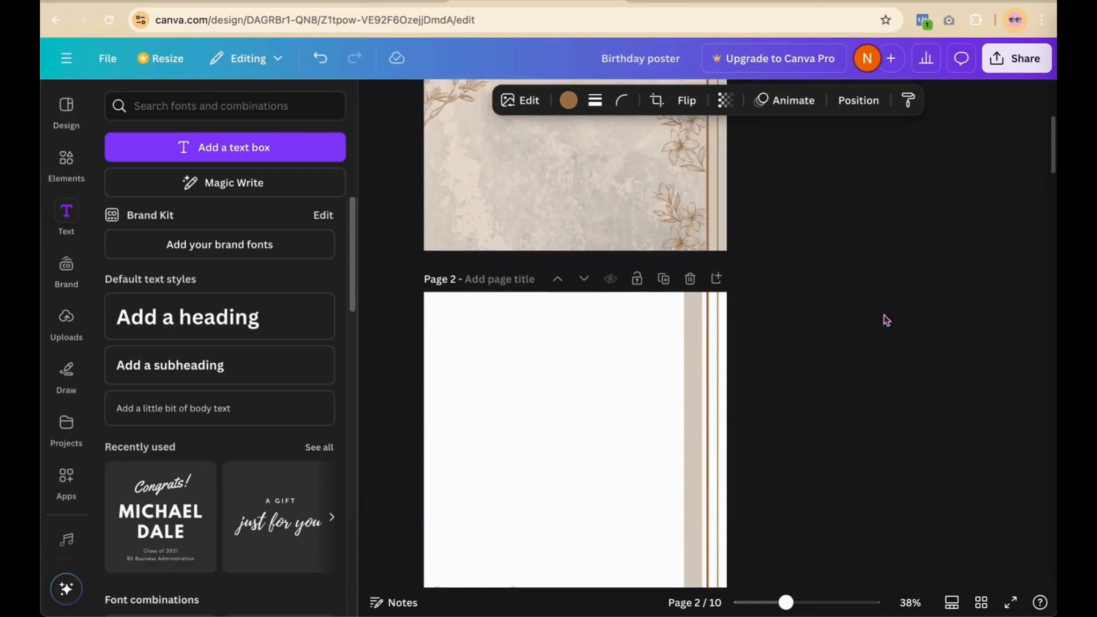
scroll(543, 522, "down", 4)
left_click_drag(474, 517, 492, 272)
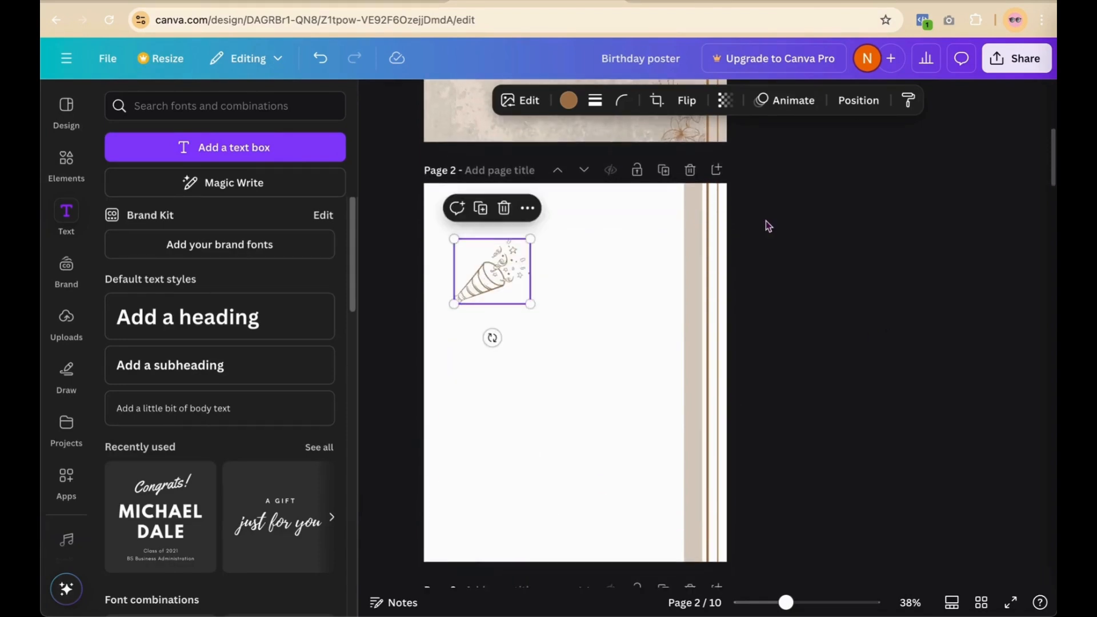
scroll(768, 226, "up", 4)
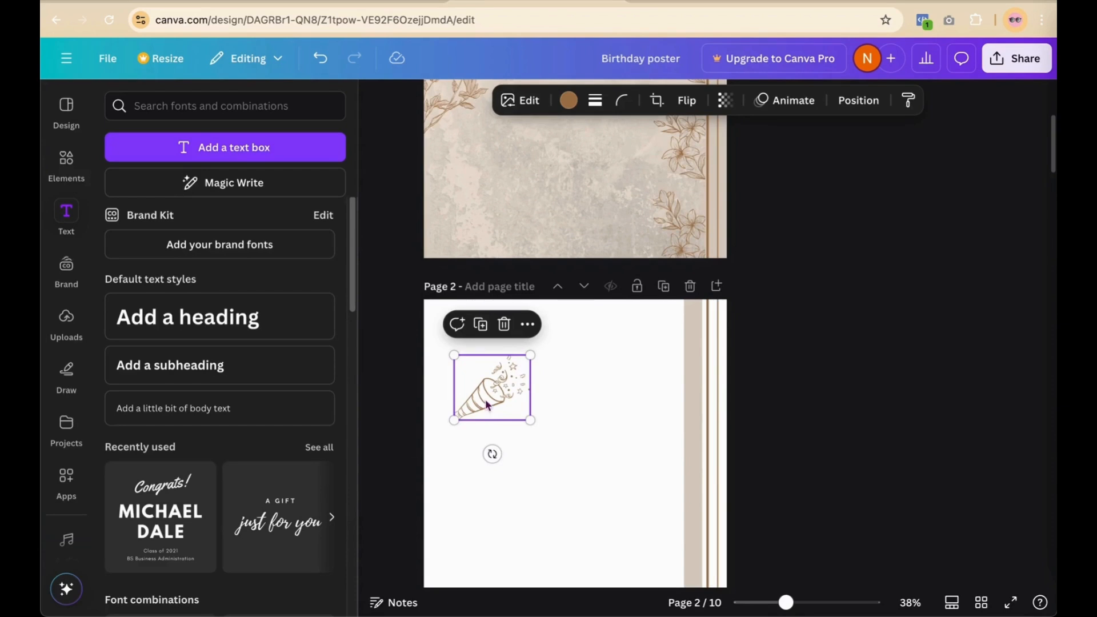
left_click_drag(486, 405, 497, 172)
scroll(598, 199, "up", 2)
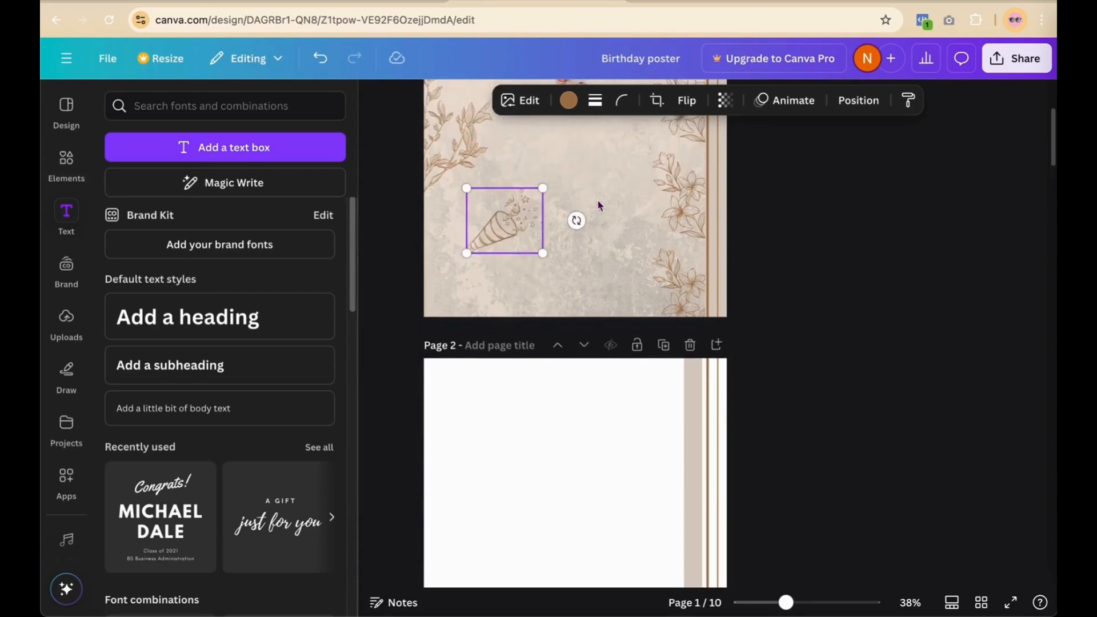
left_click_drag(504, 221, 523, 197)
left_click_drag(485, 240, 469, 234)
left_click(776, 218)
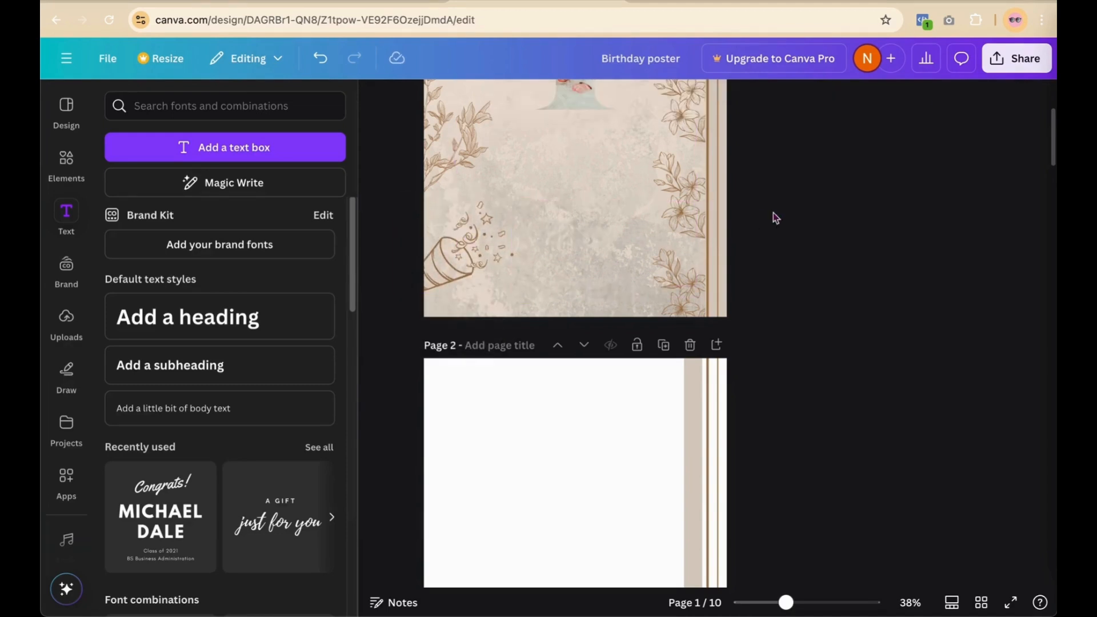
scroll(776, 218, "up", 3)
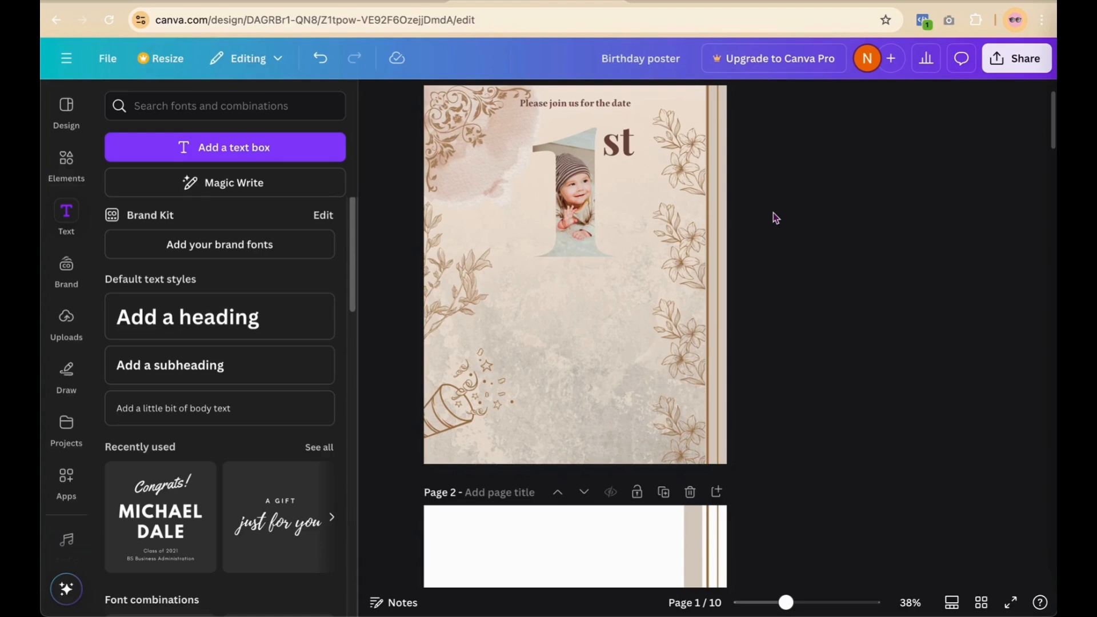
scroll(772, 217, "up", 1)
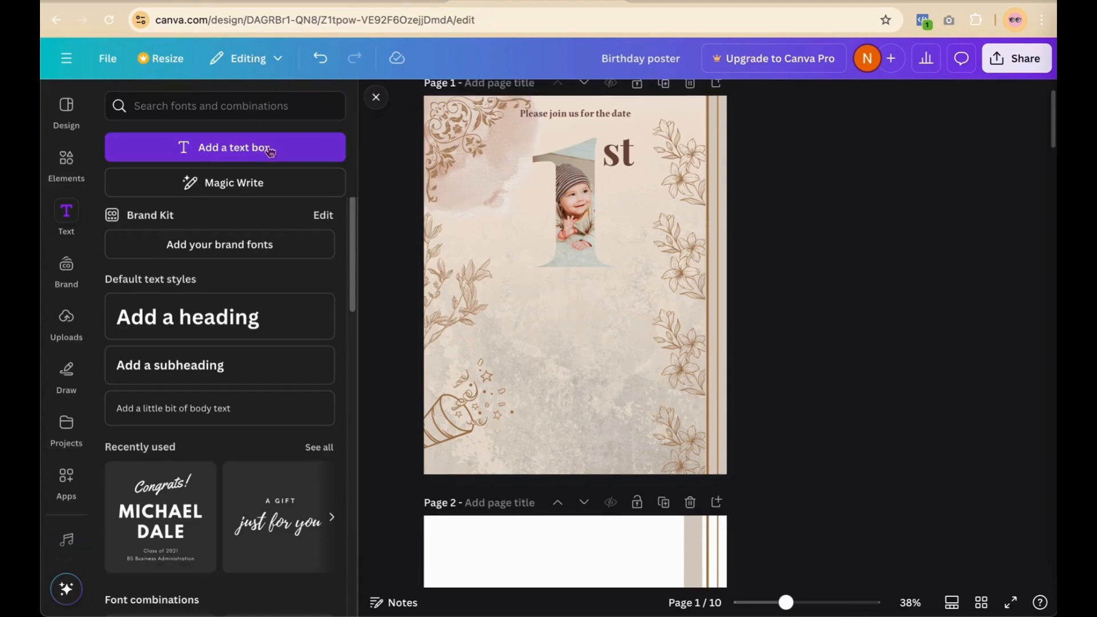
Step: Add a 'Birthday of' text line below the baby photo, enlarged to size 85.6
left_click(230, 152)
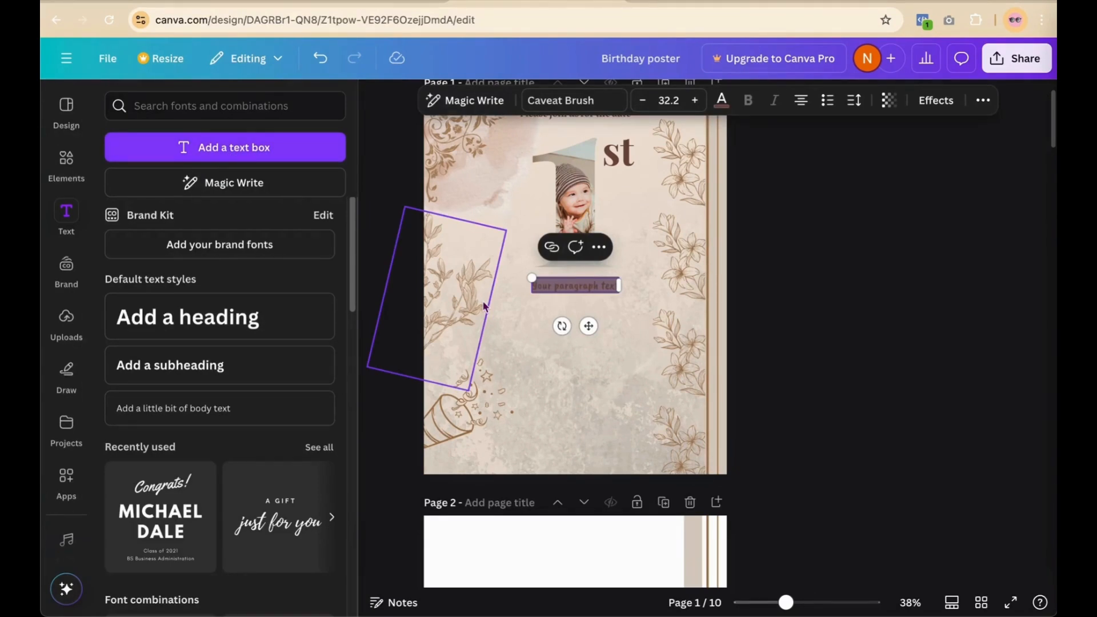
key("BackSpace")
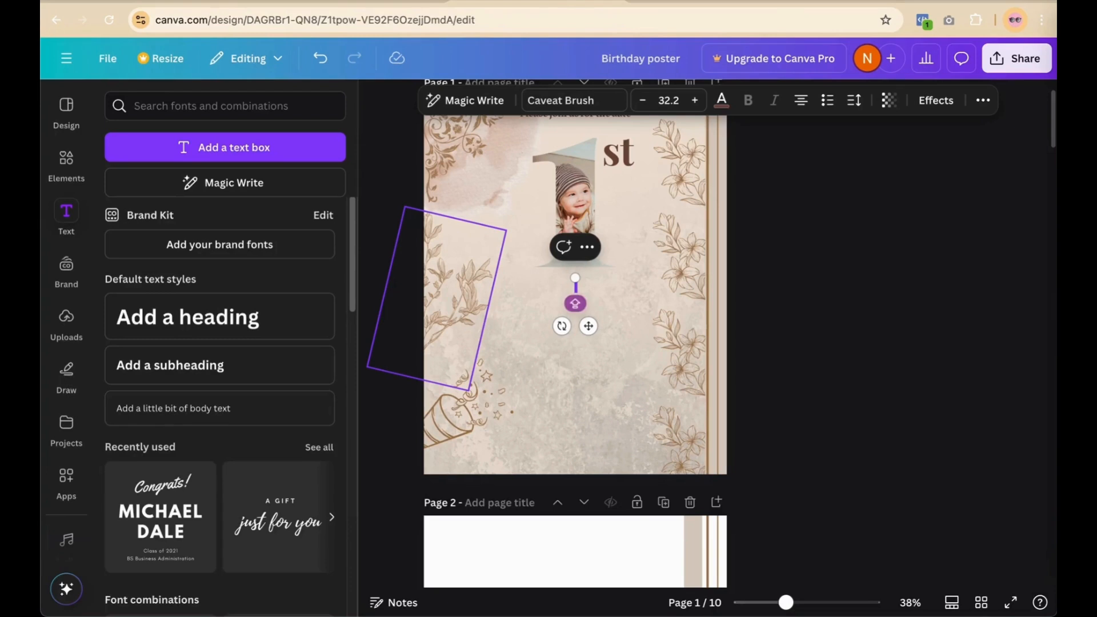
type("Birthday of")
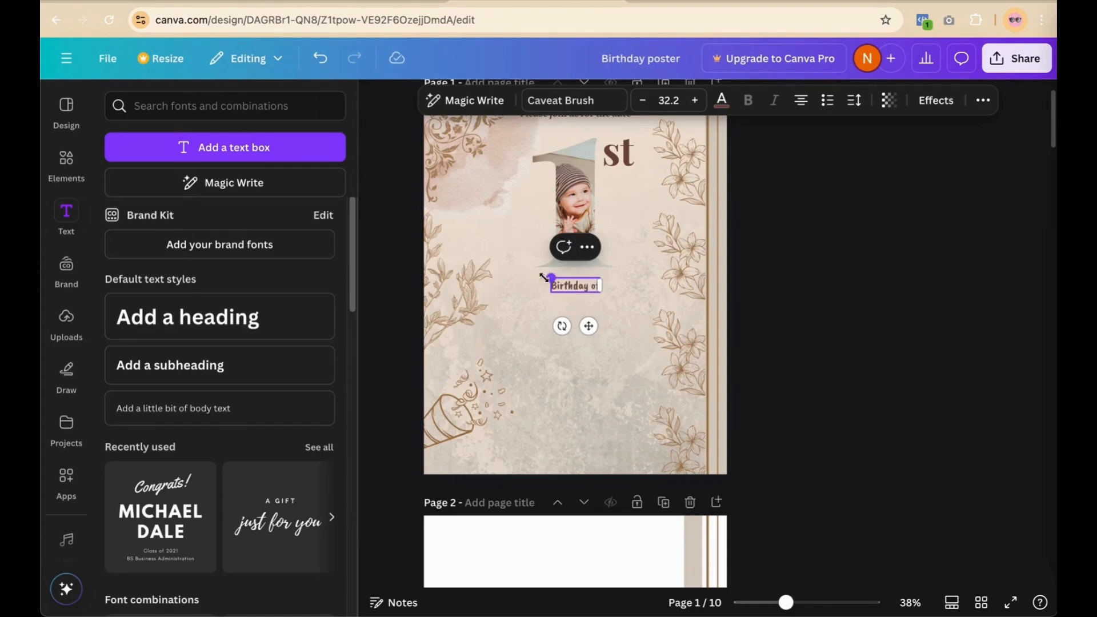
left_click_drag(544, 278, 507, 272)
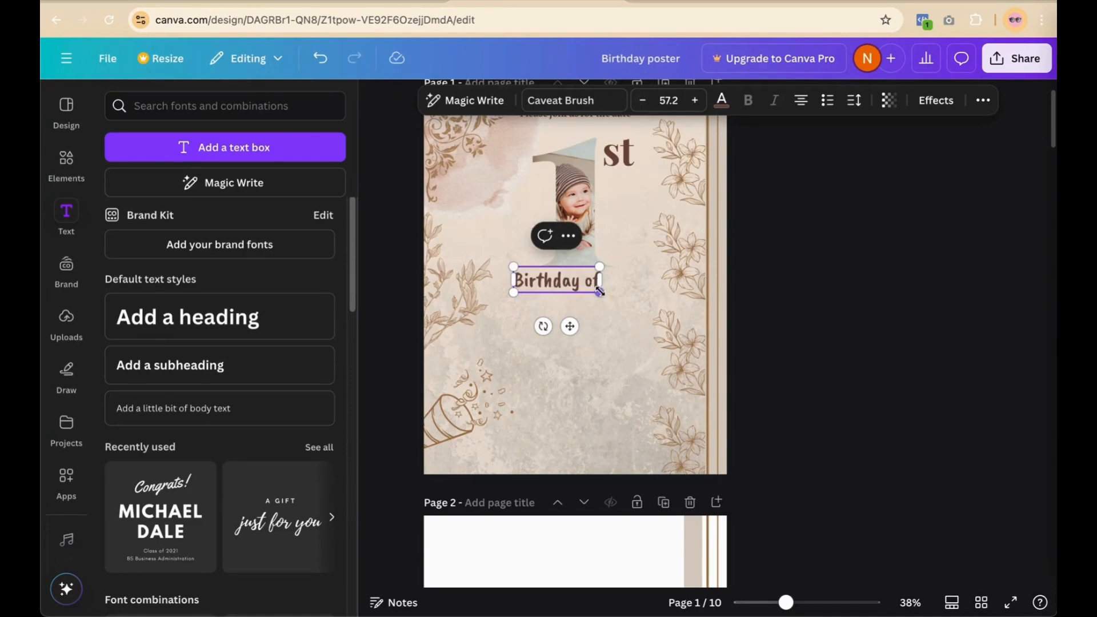
left_click_drag(599, 293, 637, 320)
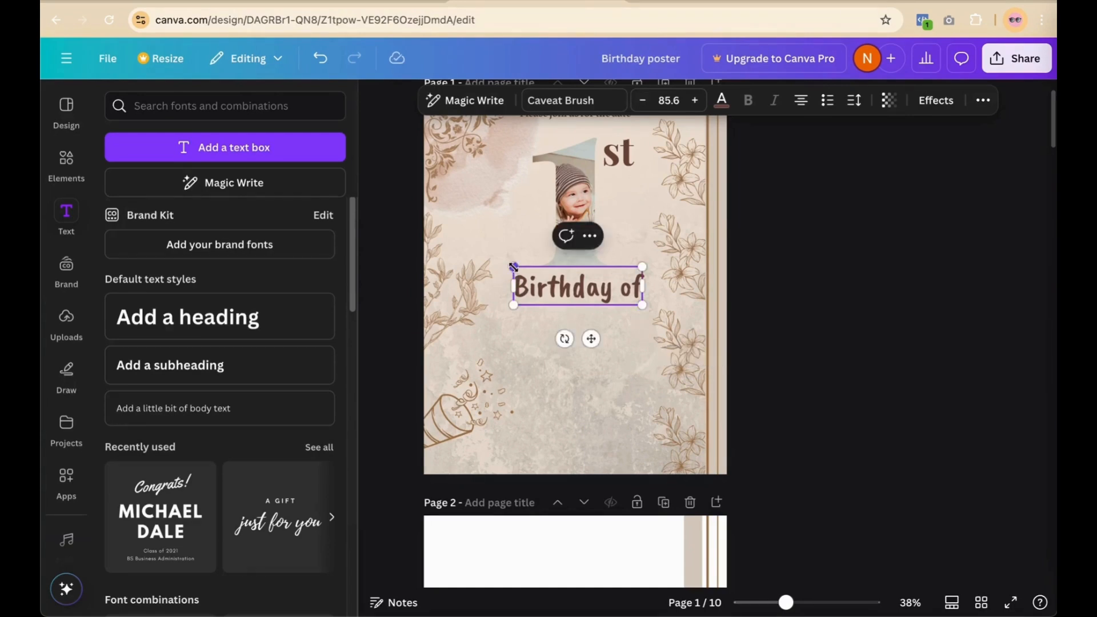
left_click_drag(513, 267, 513, 268)
Step: Change the 'Birthday of' text to the Parisienne font
triple_click(566, 301)
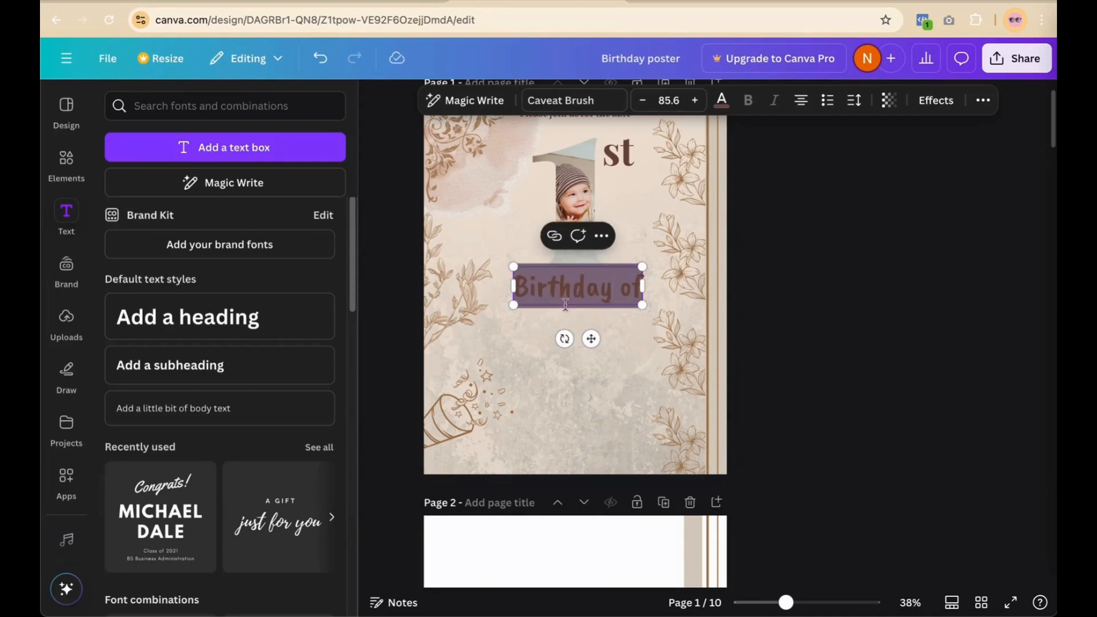
left_click(583, 100)
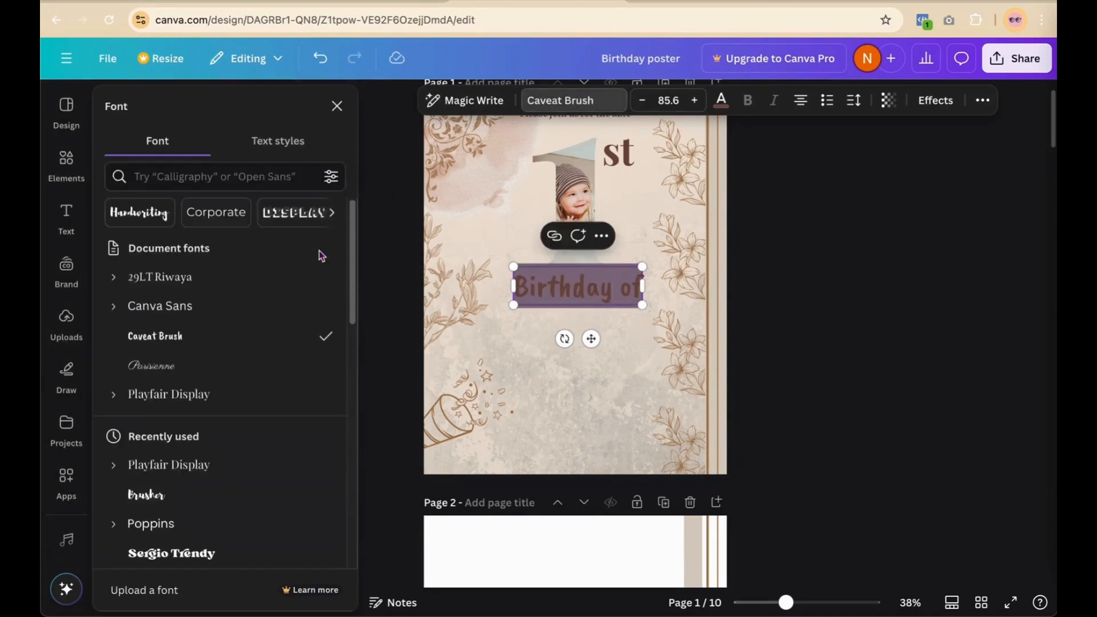
left_click(248, 359)
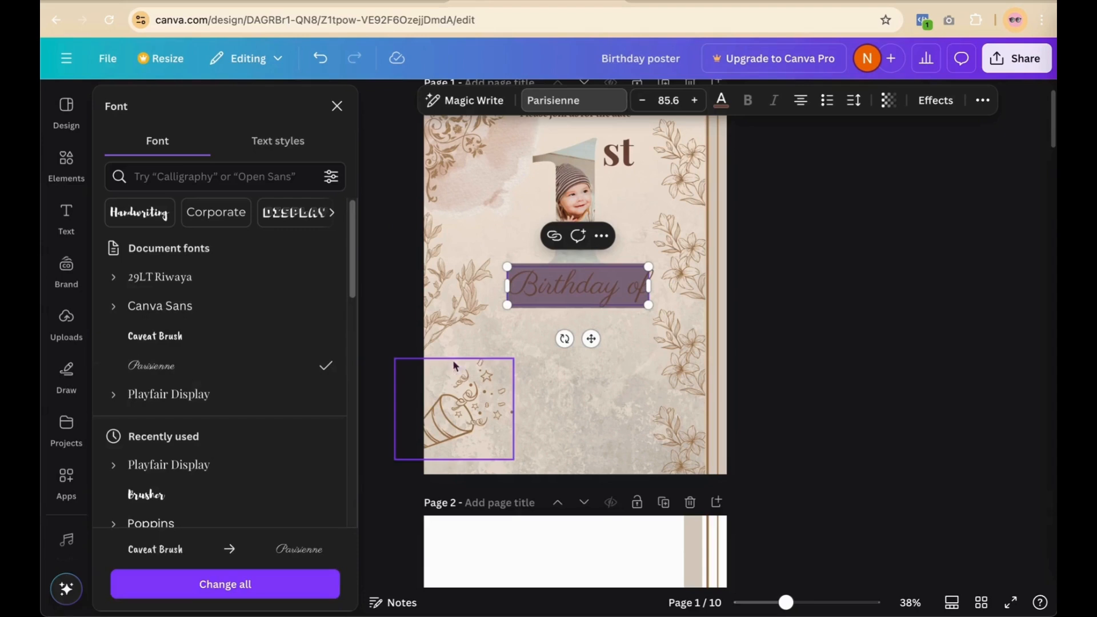
left_click(818, 338)
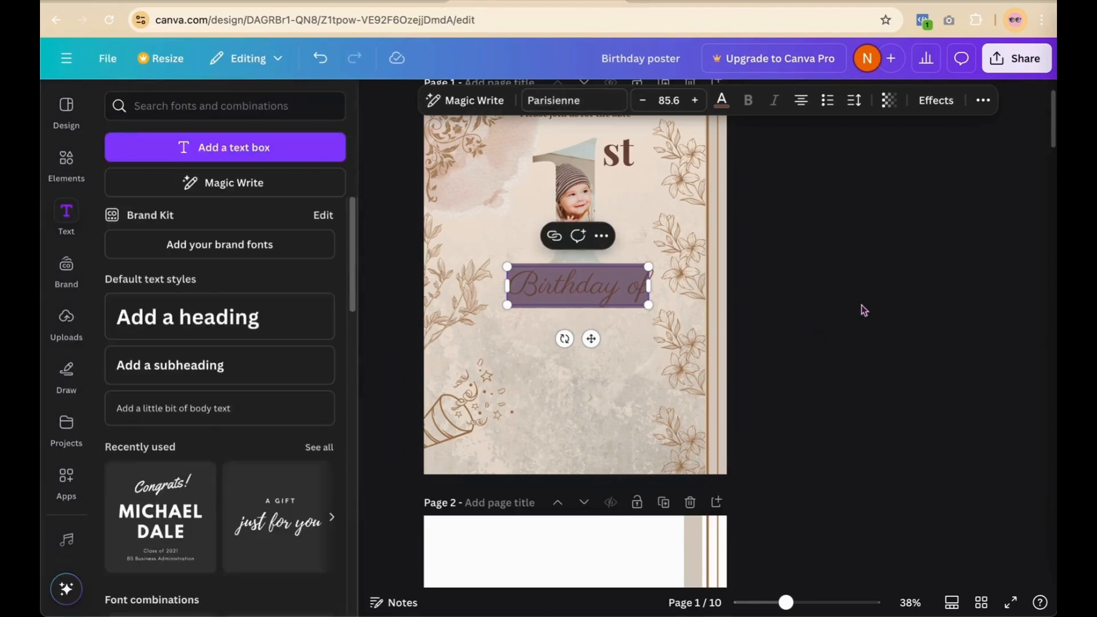
Step: Duplicate 'Birthday of', retype the copy as the child's full name, and place it beneath
left_click(564, 297)
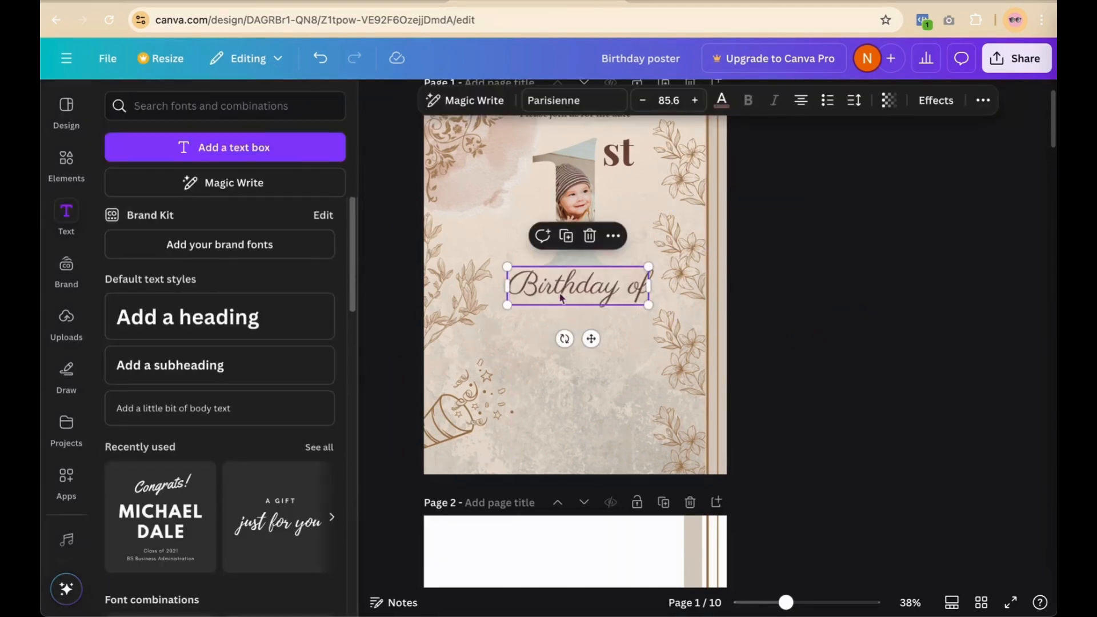
left_click(571, 241)
left_click_drag(575, 302, 568, 328)
double_click(568, 329)
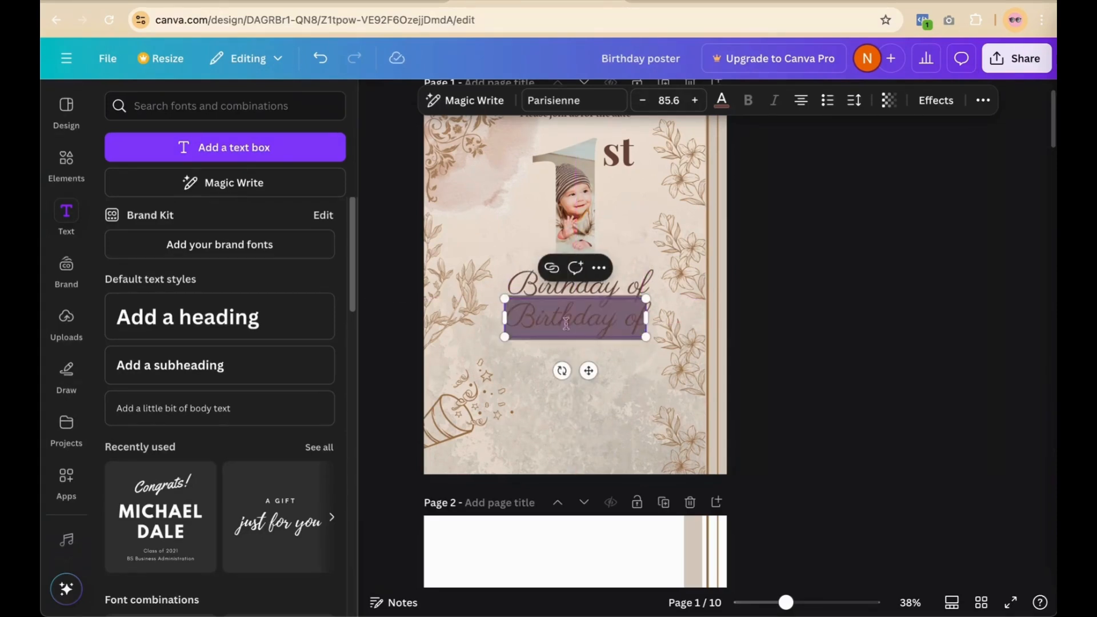
key("BackSpace")
type("gia")
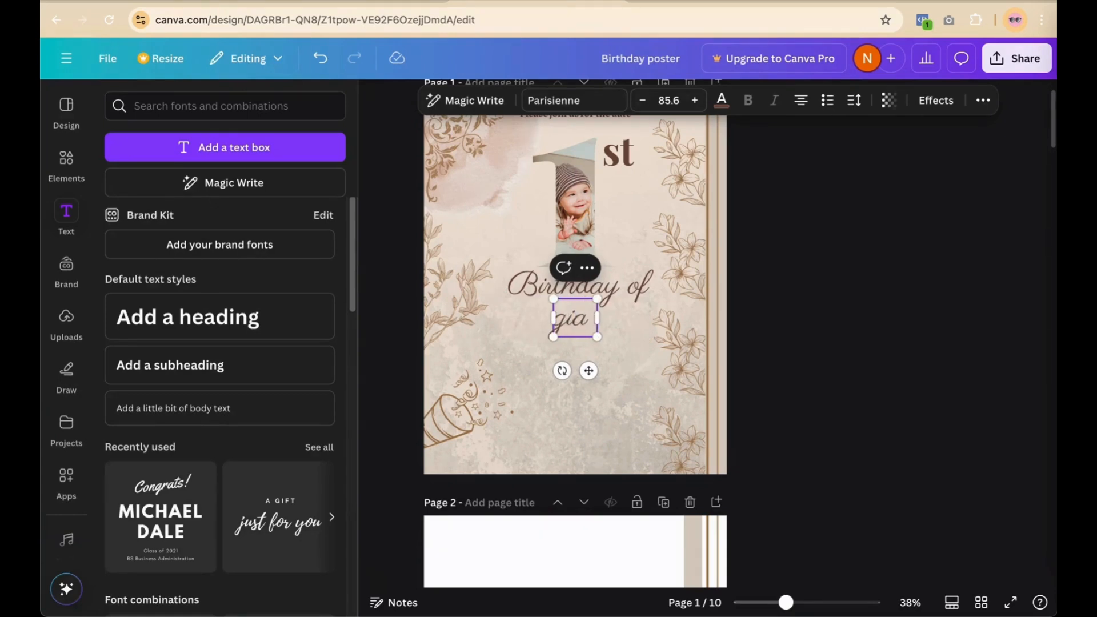
key("BackSpace")
key("BackSpace")
key("BackSpace")
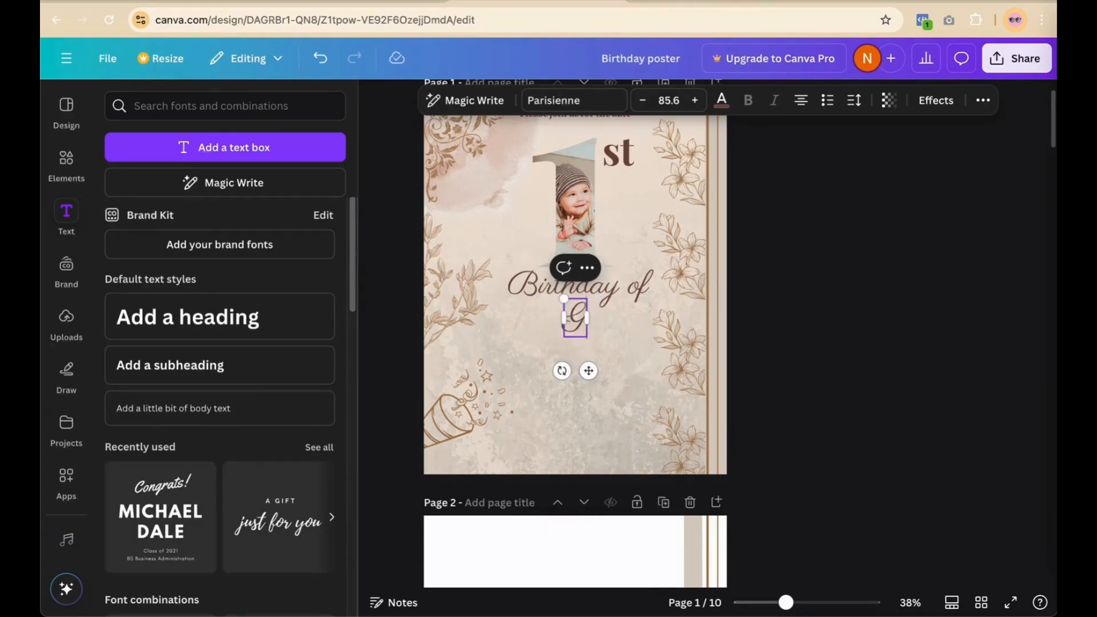
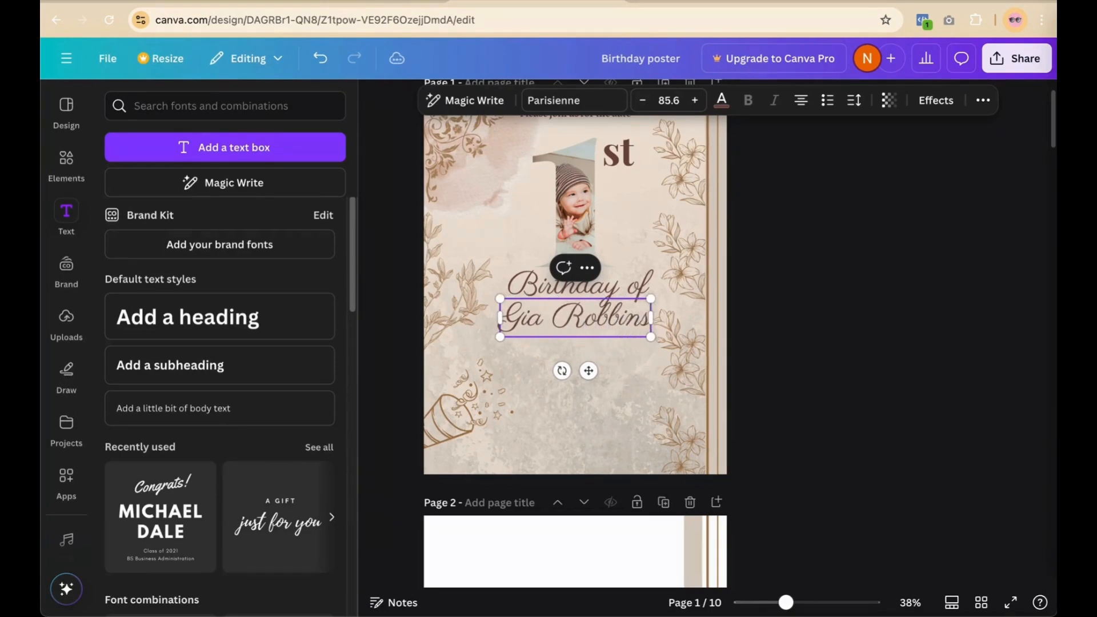
left_click(873, 282)
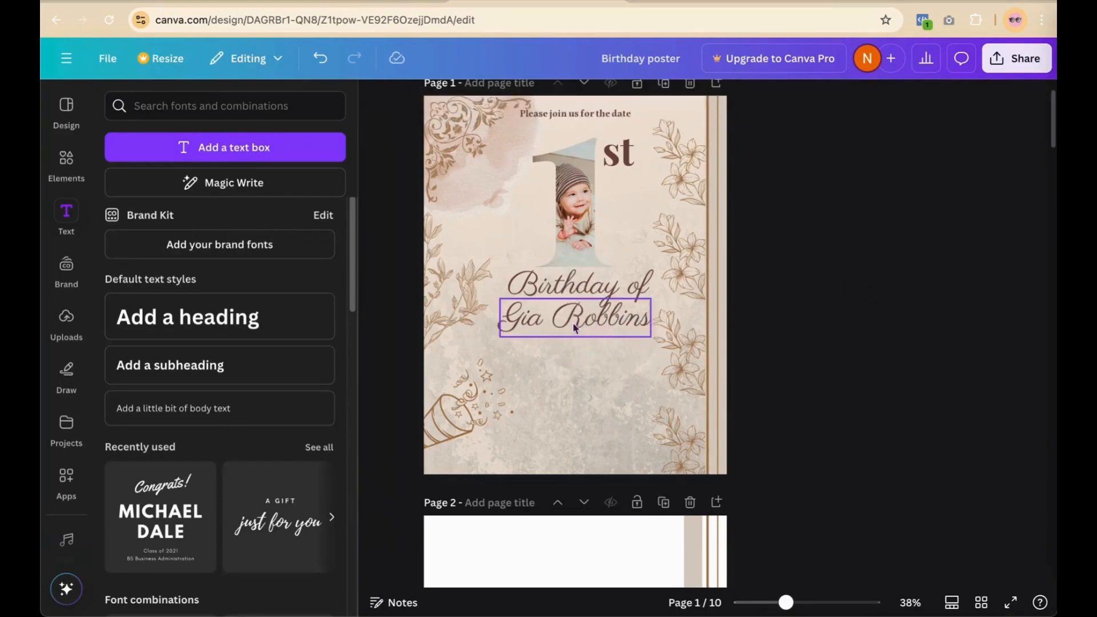
left_click_drag(573, 322, 573, 325)
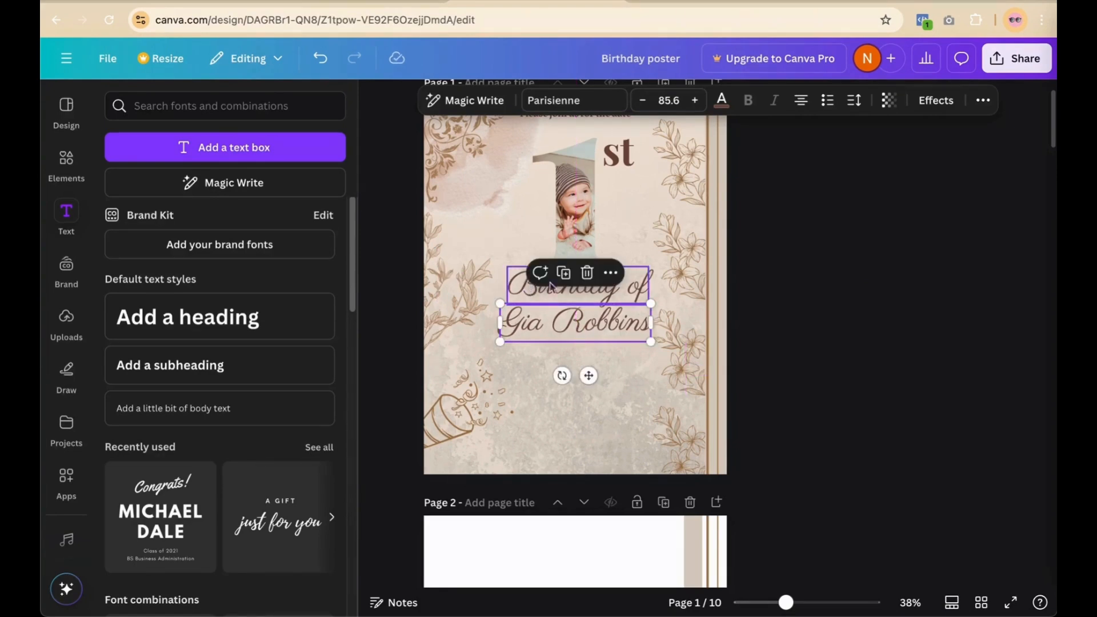
Step: Check the alignment of the name and 'Birthday of' lines in the Position panel
left_click(983, 99)
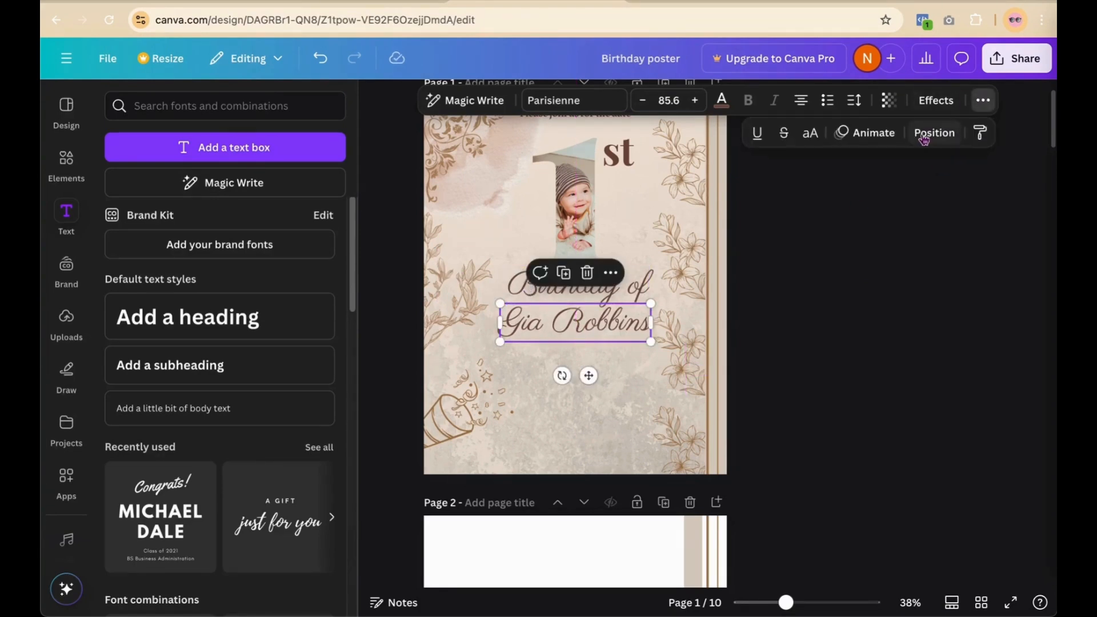
left_click(934, 132)
left_click(278, 143)
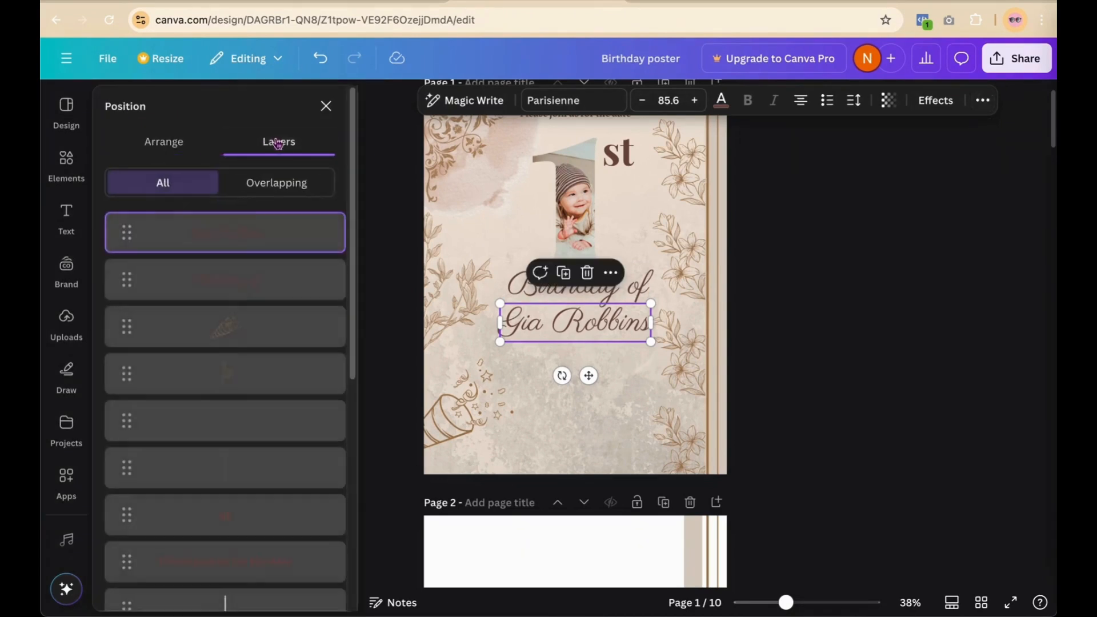
left_click(171, 141)
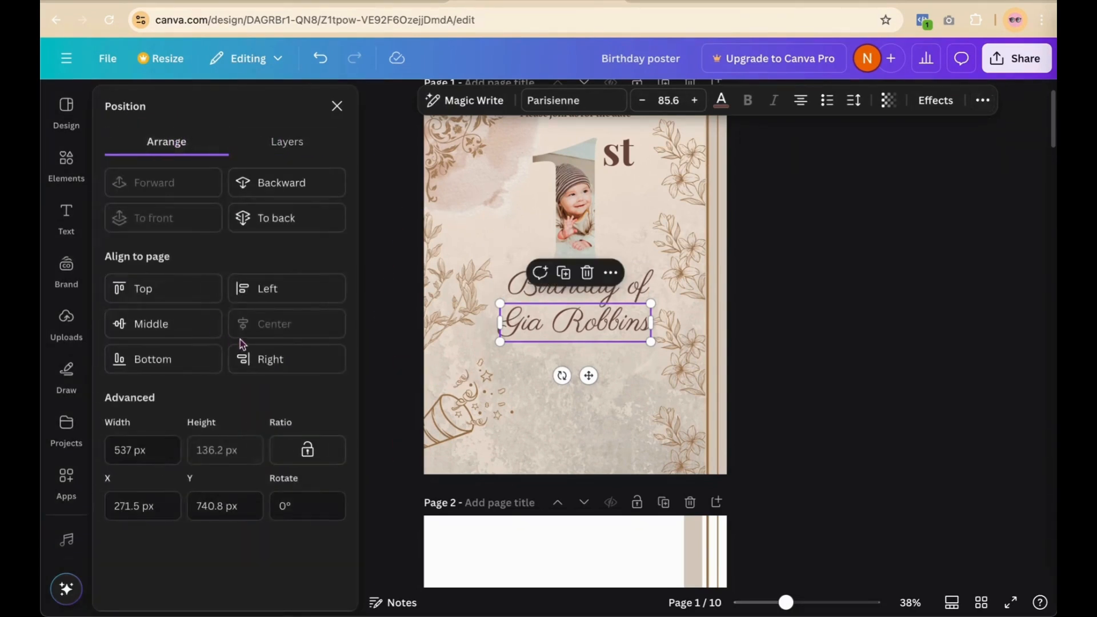
left_click(533, 294)
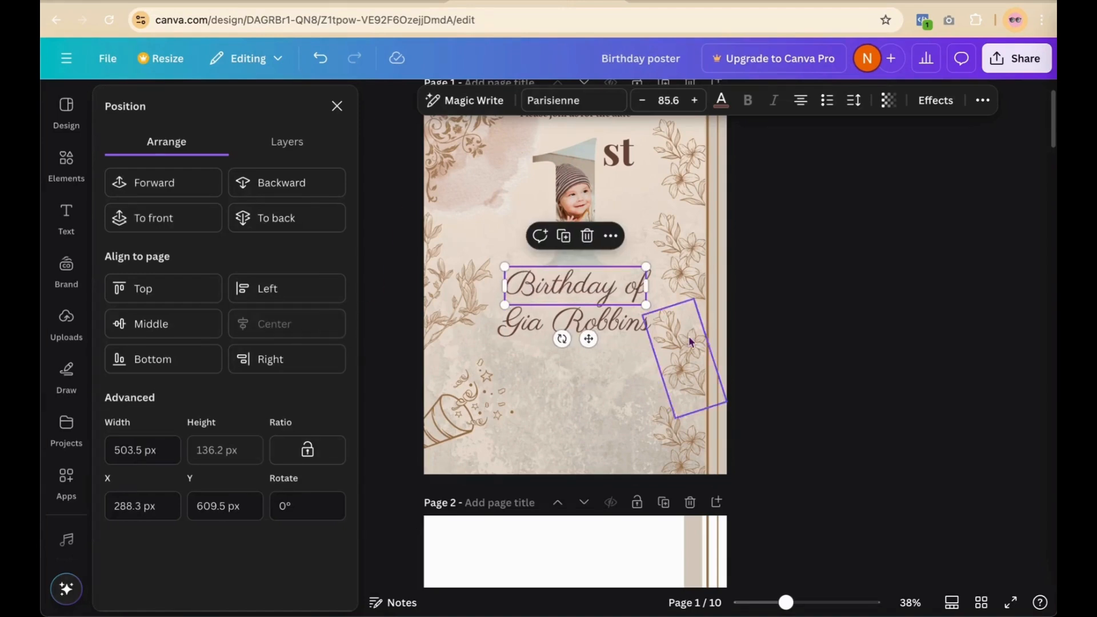
left_click(877, 278)
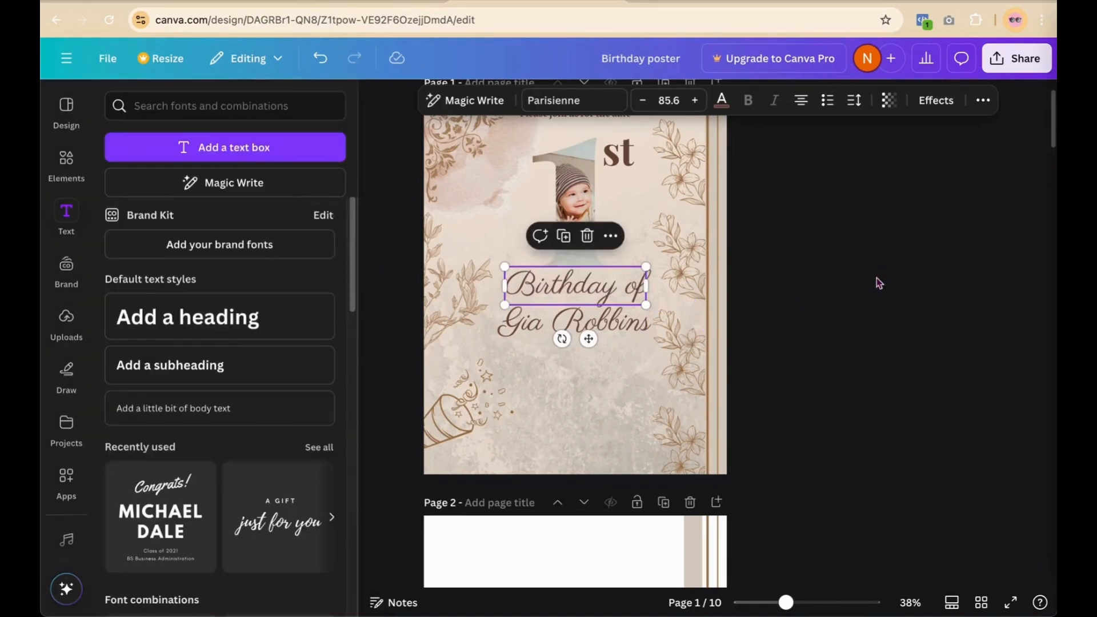
left_click(878, 270)
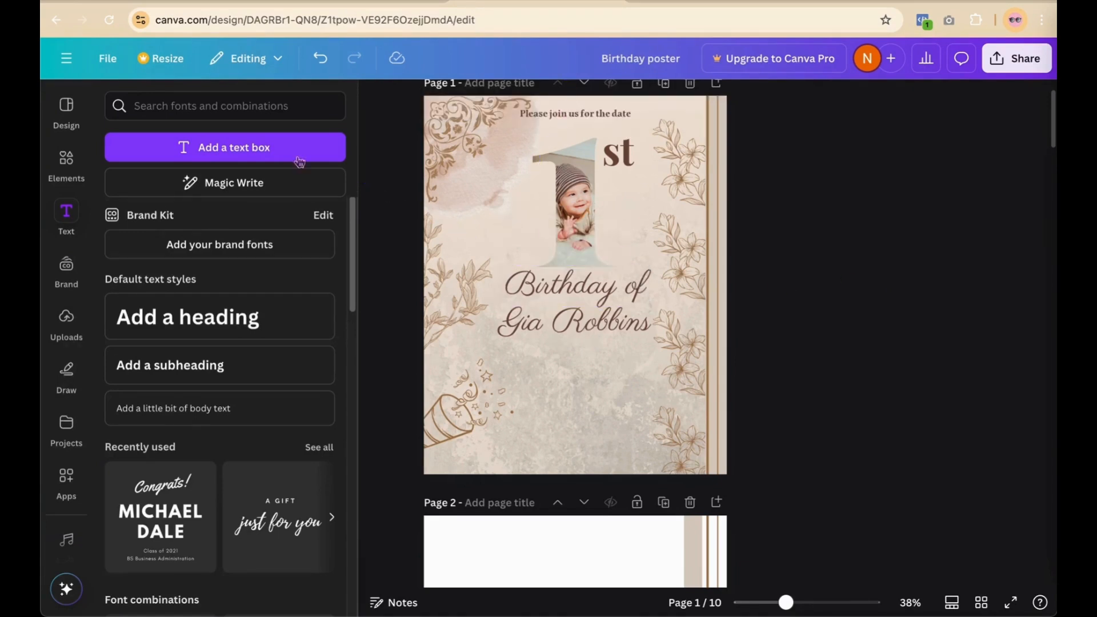
left_click(226, 147)
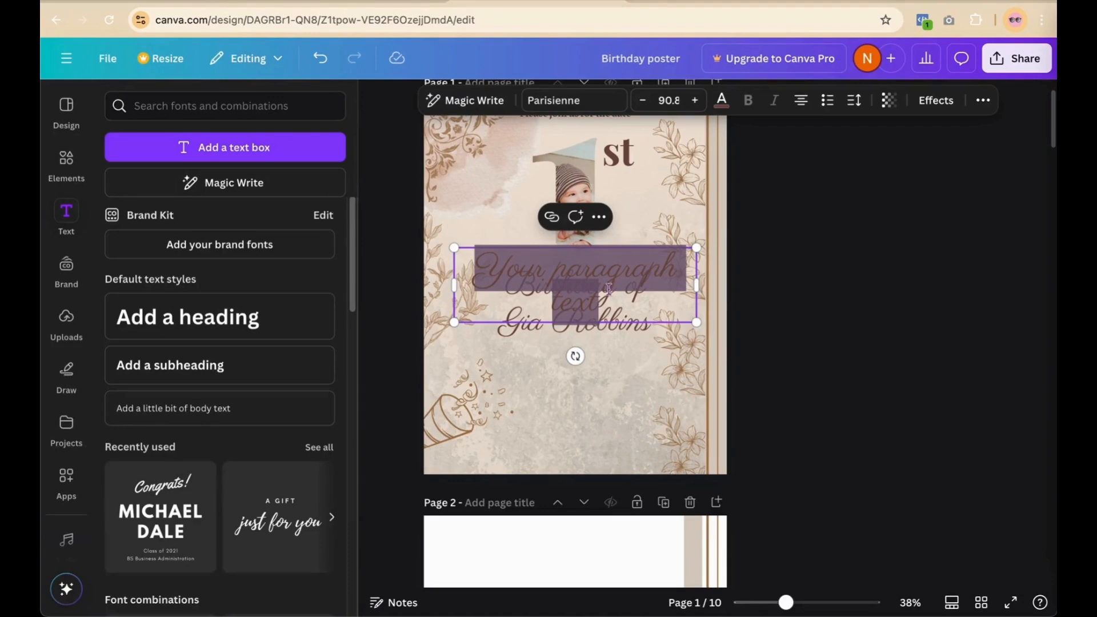
Step: Discard the empty text box, shrink the 27 to size 78.8 and place it under the name
key("BackSpace")
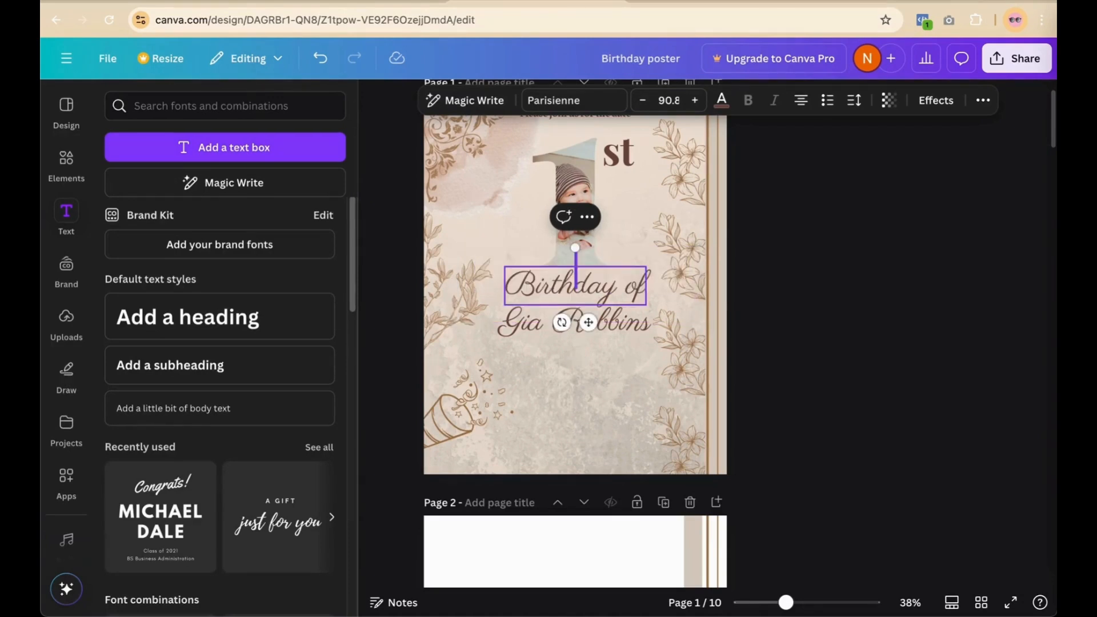
left_click(794, 301)
left_click_drag(567, 260, 556, 353)
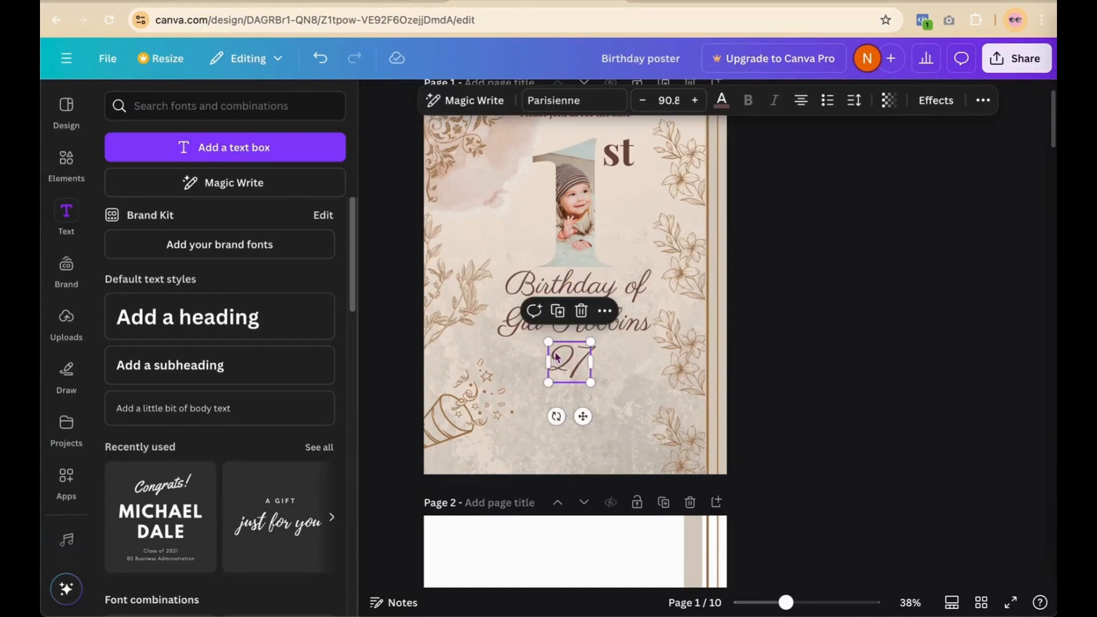
left_click(571, 100)
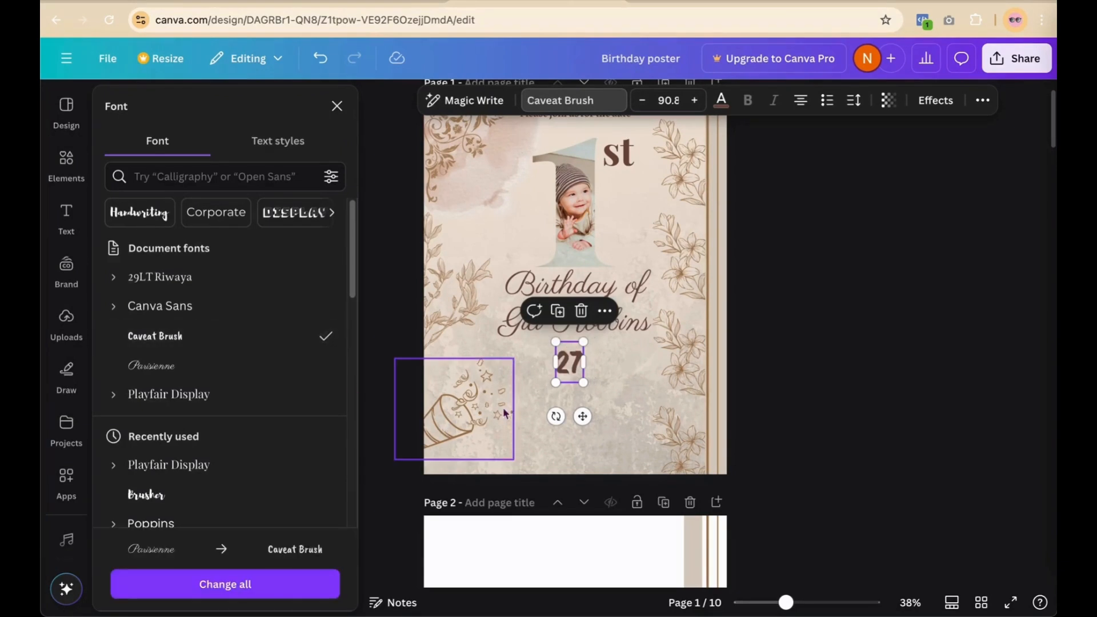
left_click(889, 295)
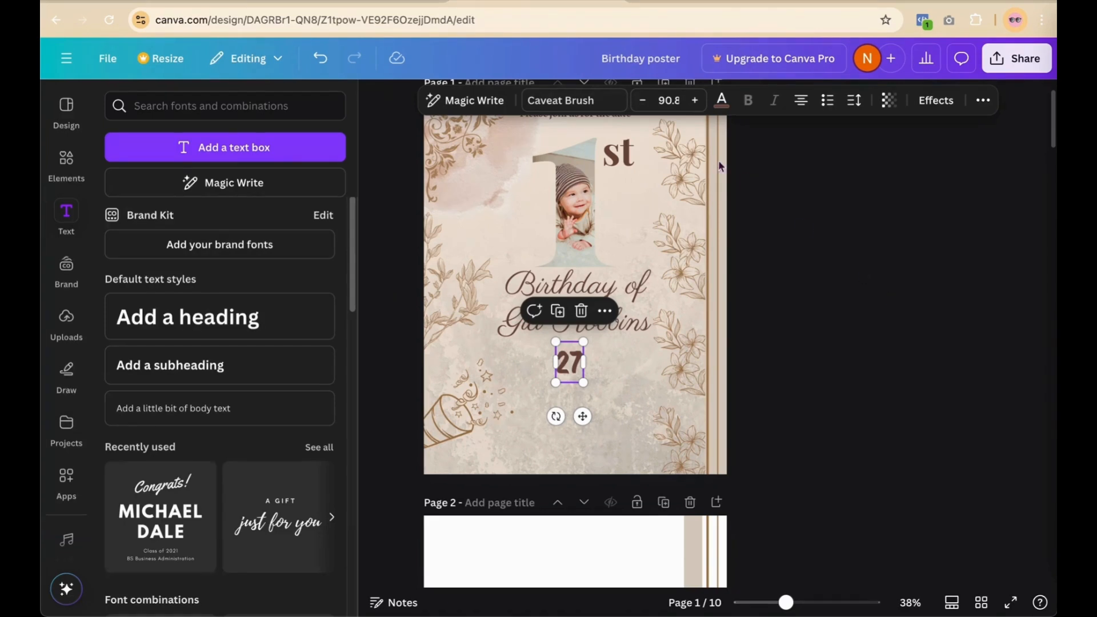
left_click(646, 104)
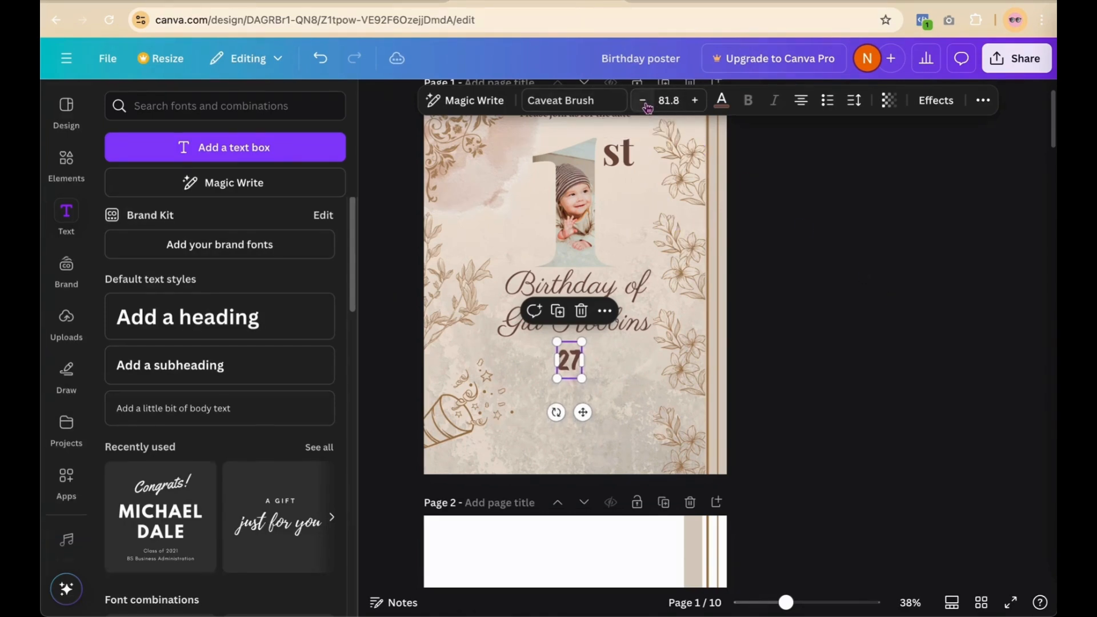
left_click(646, 105)
left_click(645, 104)
left_click(645, 105)
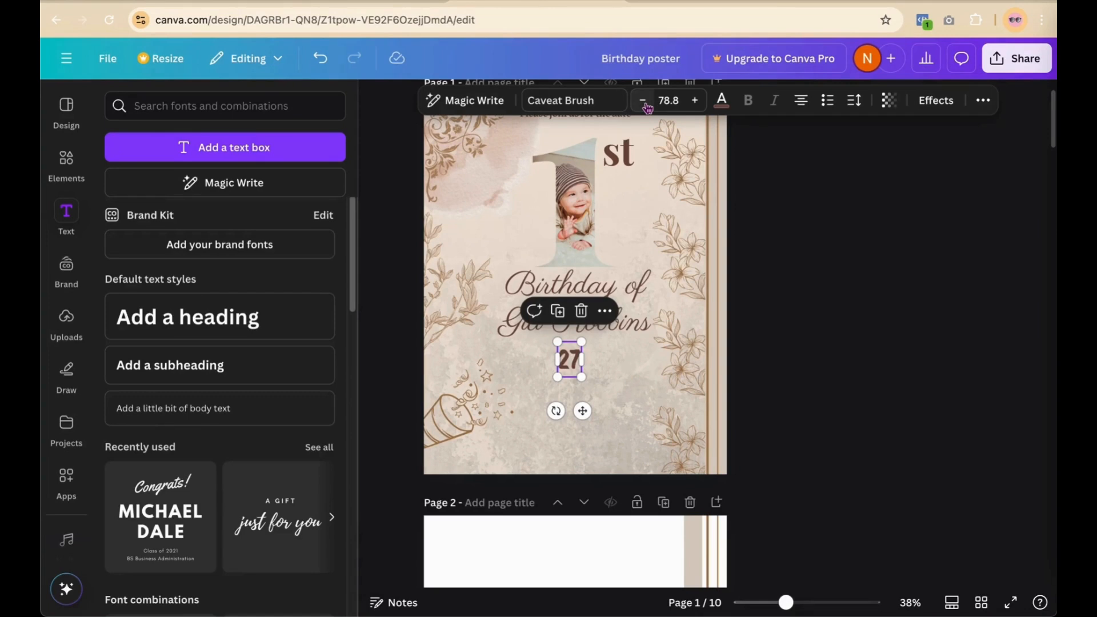
left_click(828, 179)
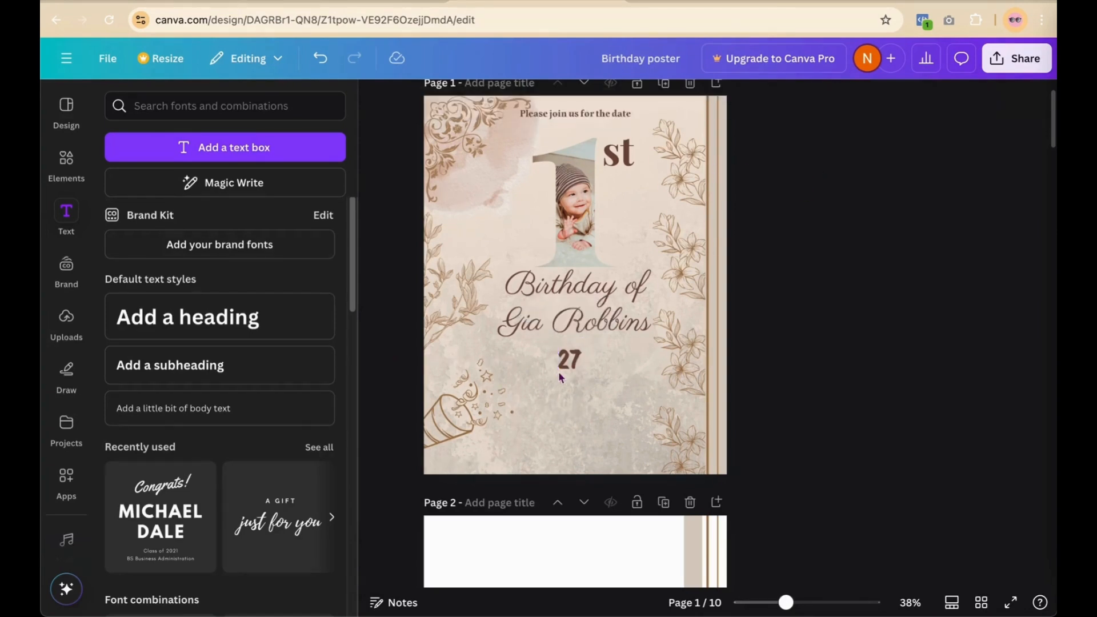
left_click_drag(570, 360, 574, 350)
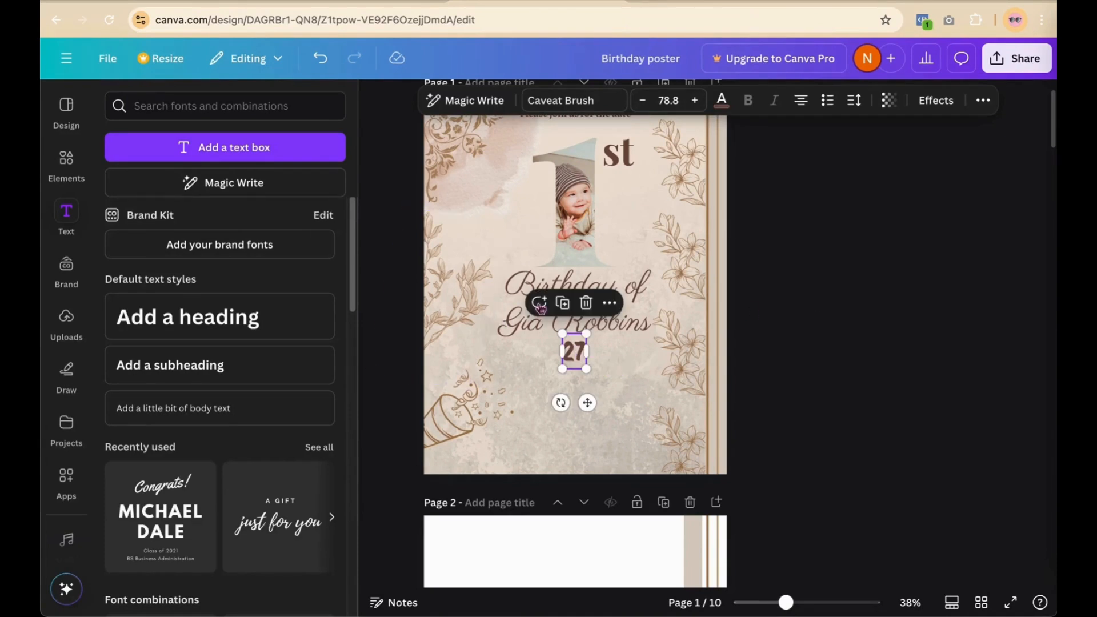
left_click(561, 309)
Step: Turn a copy of the 27 placed below it into the word 'December'
left_click_drag(574, 357, 571, 390)
double_click(572, 388)
key("BackSpace")
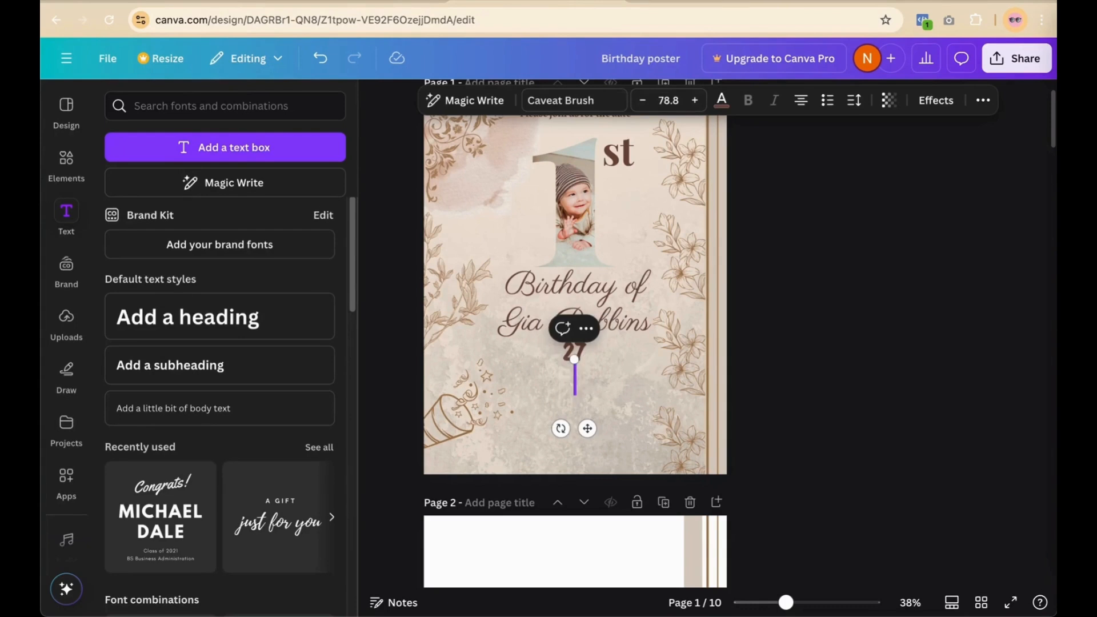
key("Caps_Lock")
type("December")
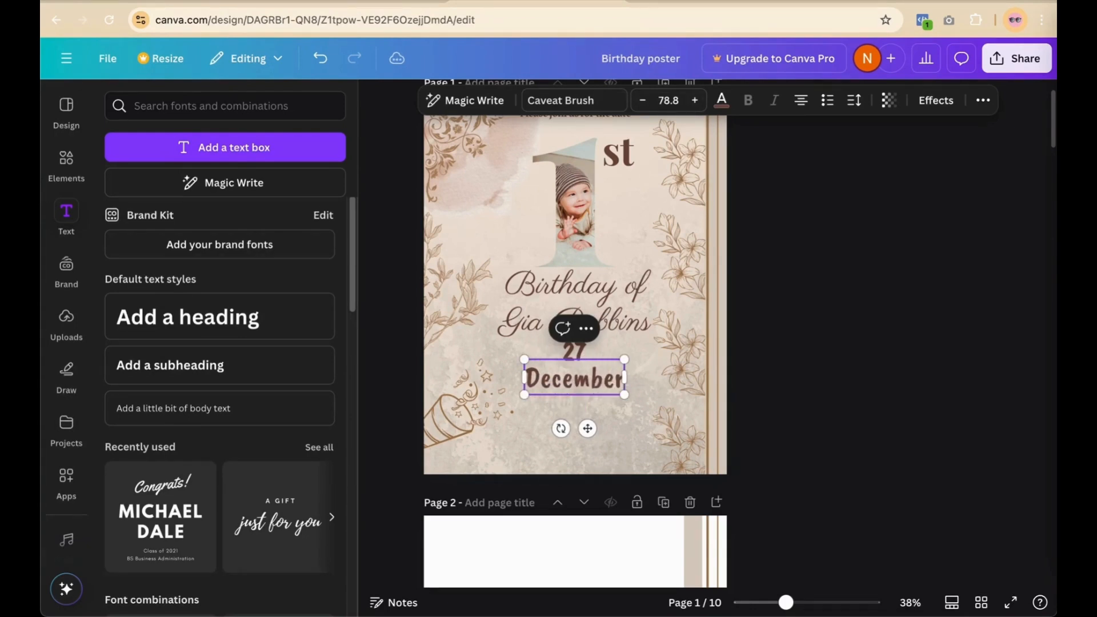
Step: Apply the Curve effect to December, lowering the curve to about 37
left_click(940, 101)
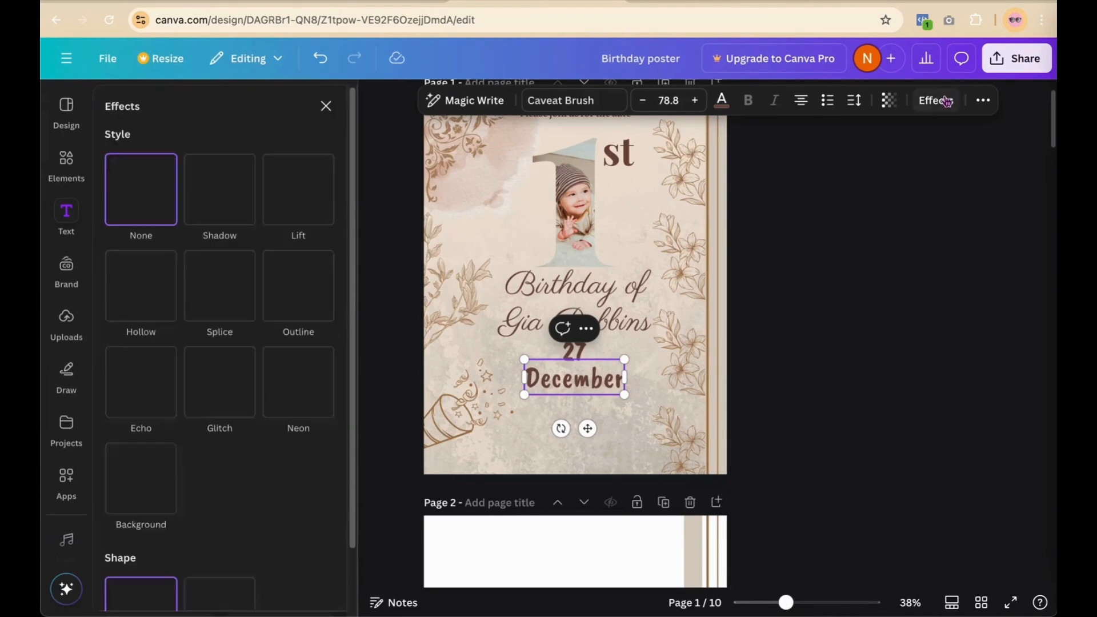
scroll(247, 361, "down", 2)
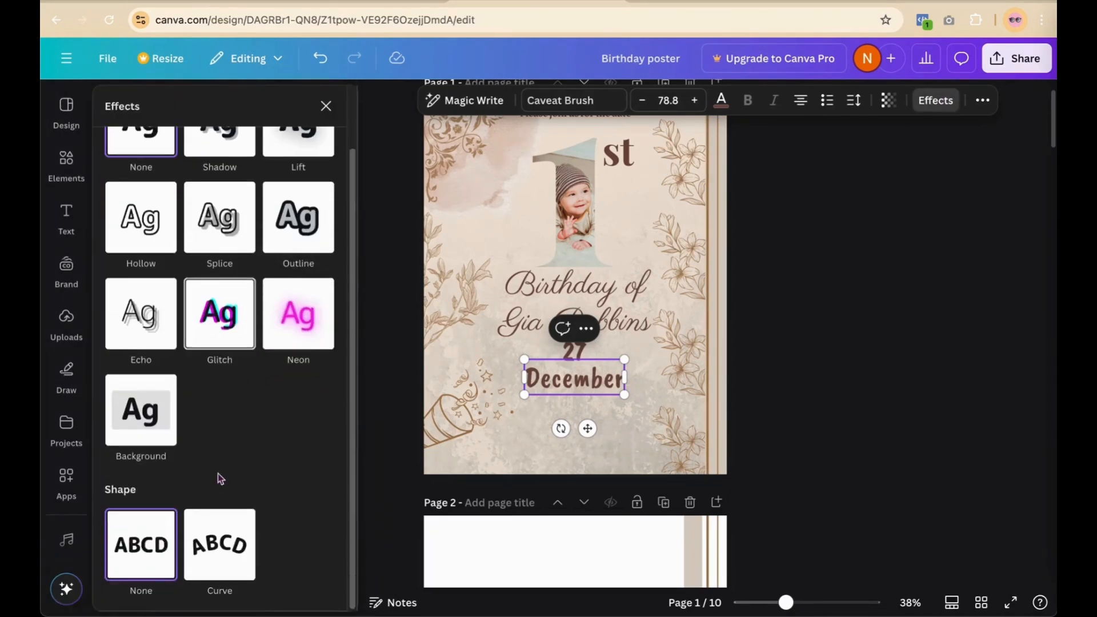
left_click(234, 550)
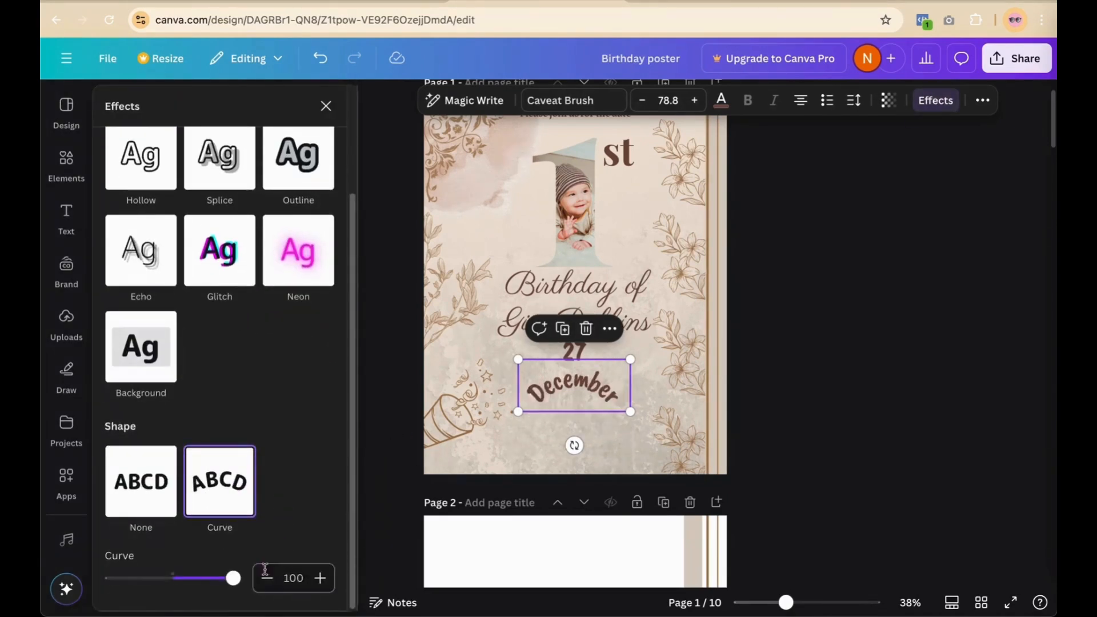
left_click_drag(231, 579, 197, 582)
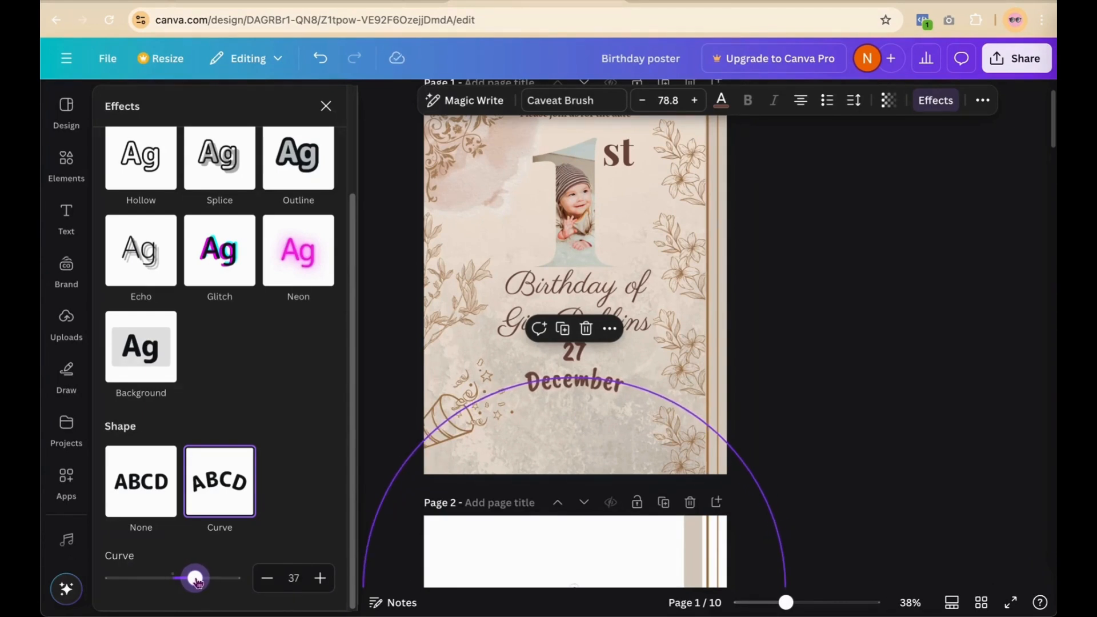
left_click(798, 385)
left_click(617, 390)
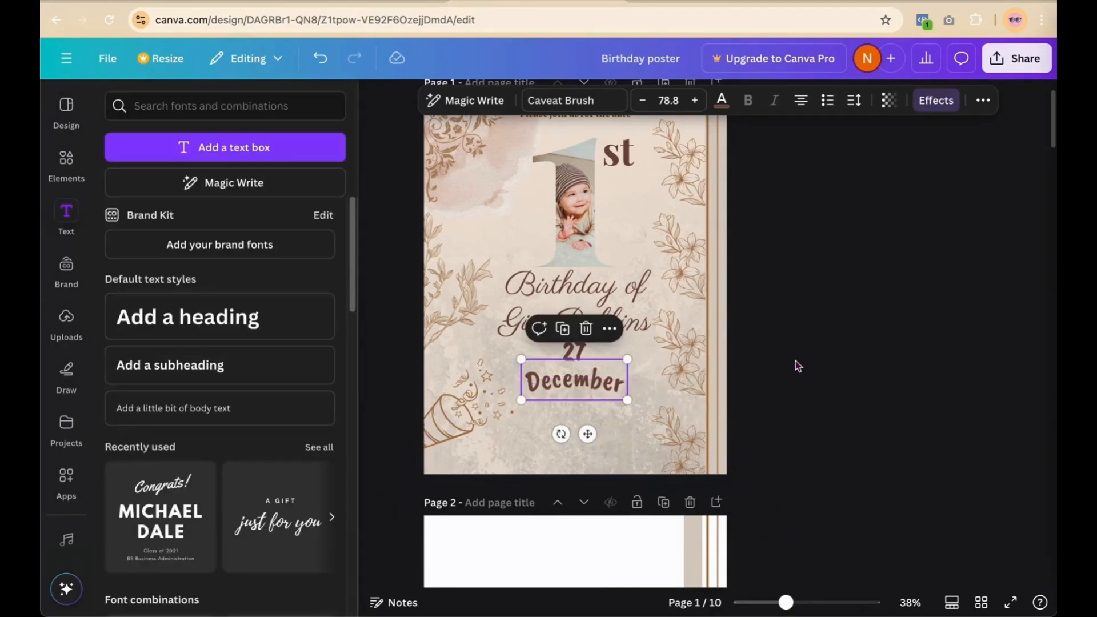
left_click(795, 361)
Step: Move December up beneath the 27 and begin reducing its font size
left_click_drag(615, 386, 608, 380)
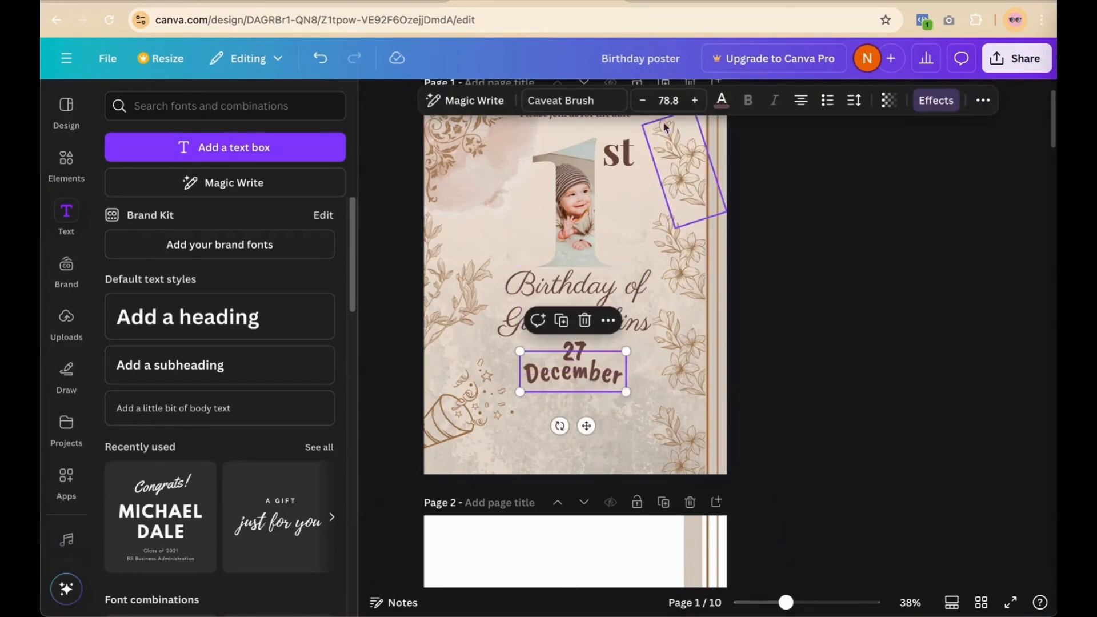
left_click(643, 101)
left_click(644, 101)
left_click(643, 100)
left_click(643, 100)
Step: Reduce December to font size 47.5 and centre it under the 27
left_click(643, 101)
left_click(644, 100)
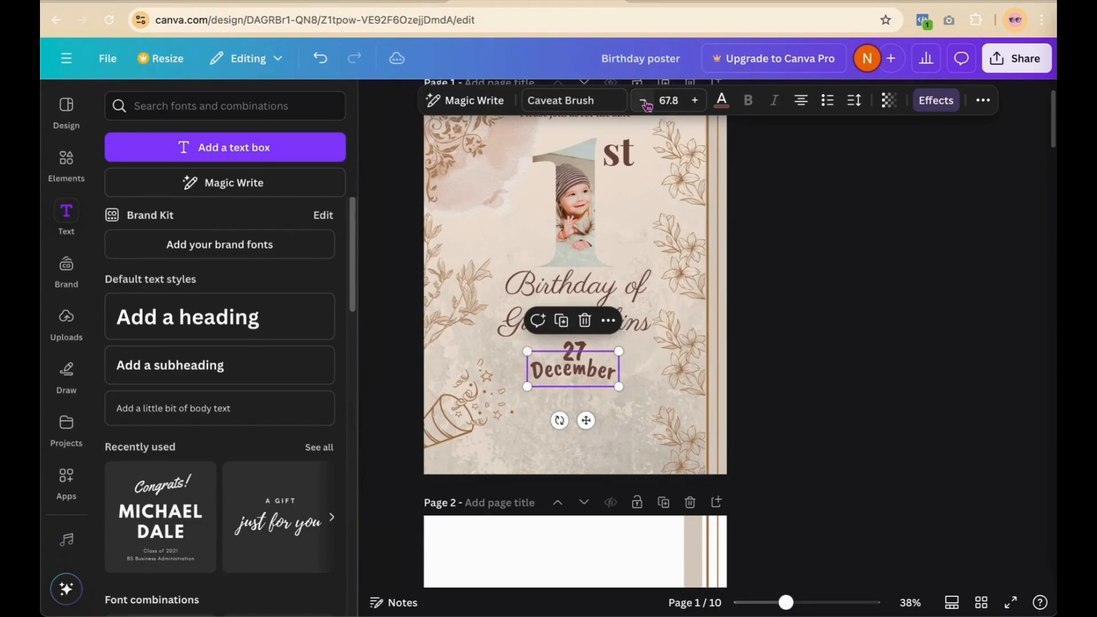
left_click(644, 101)
left_click(643, 101)
left_click(644, 101)
left_click(644, 101)
left_click(643, 101)
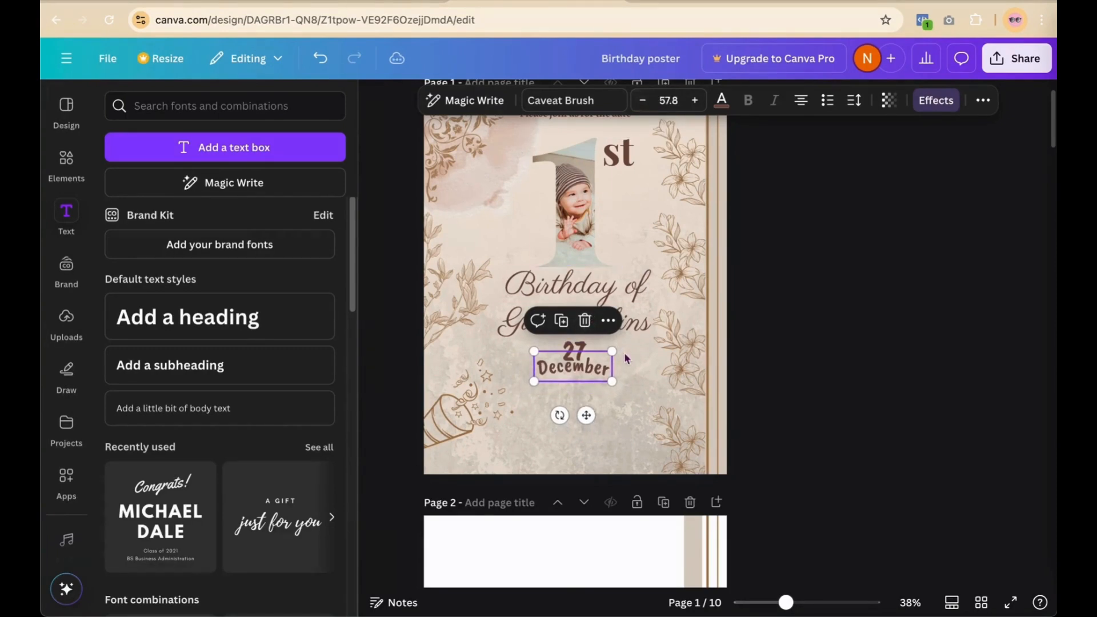
left_click_drag(612, 351, 605, 361)
left_click(645, 105)
left_click(644, 105)
left_click(645, 105)
left_click(644, 106)
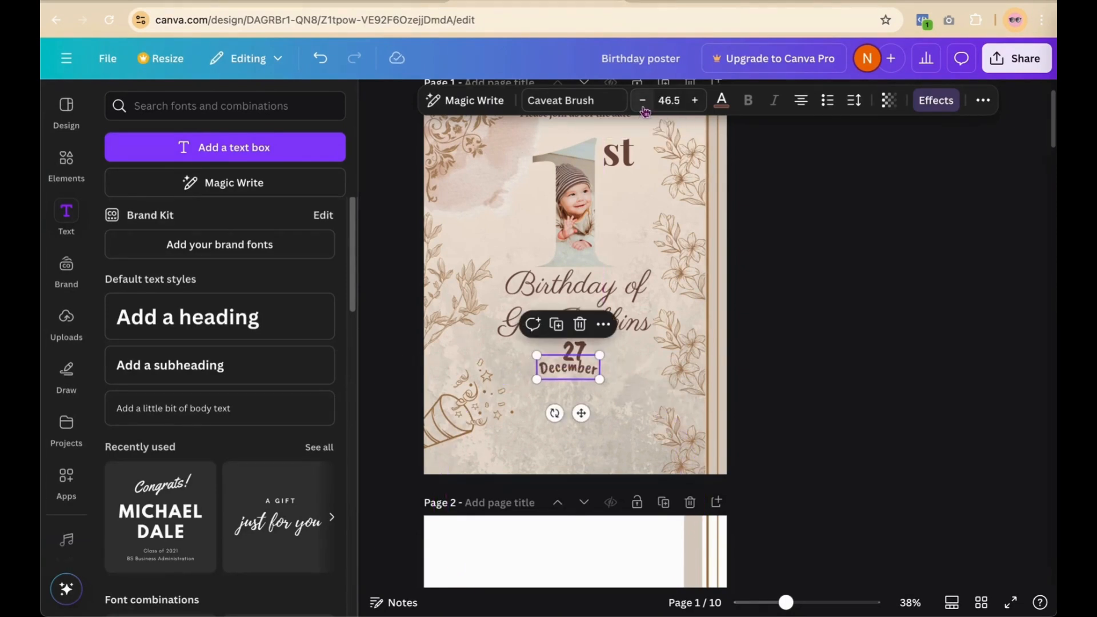
left_click(694, 100)
left_click(788, 221)
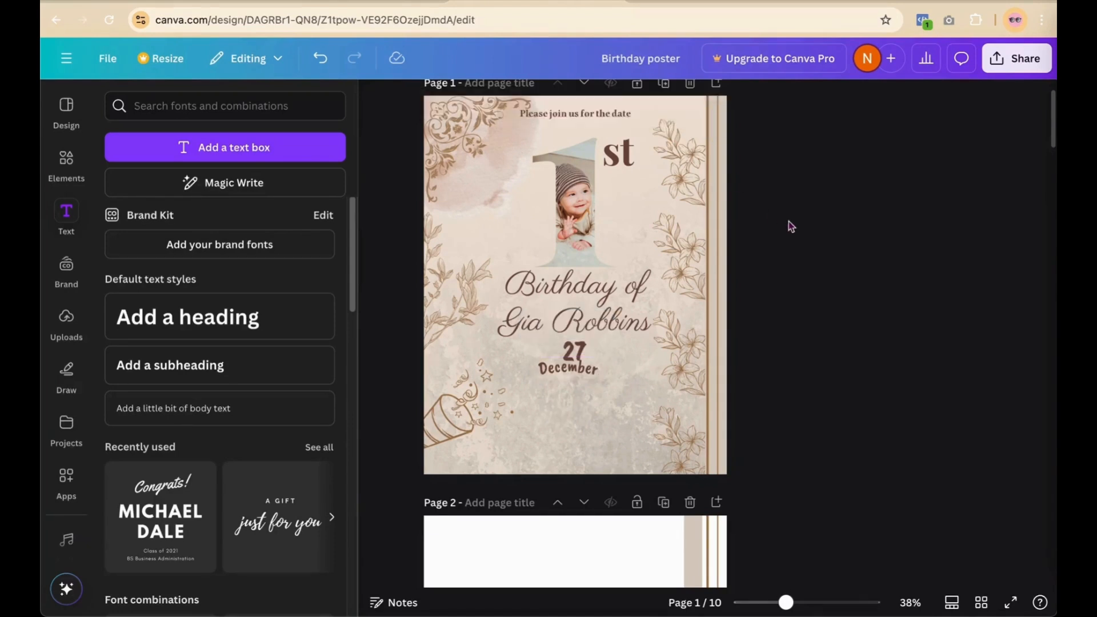
left_click_drag(581, 375, 587, 378)
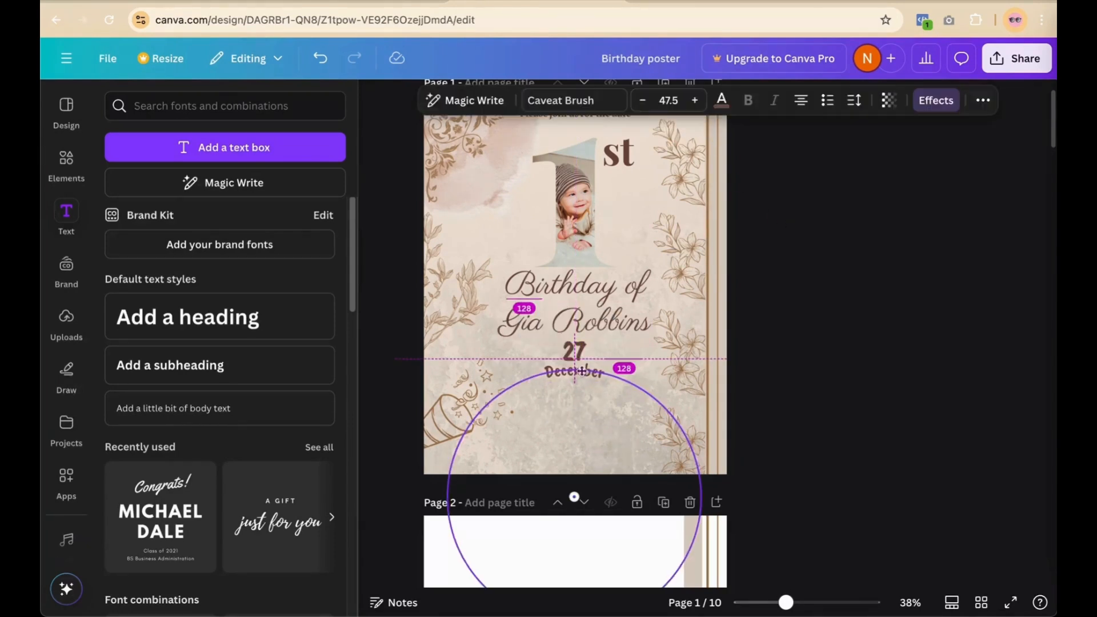
Step: Set December's letter spacing to 54 and give it a Shadow effect
left_click(852, 103)
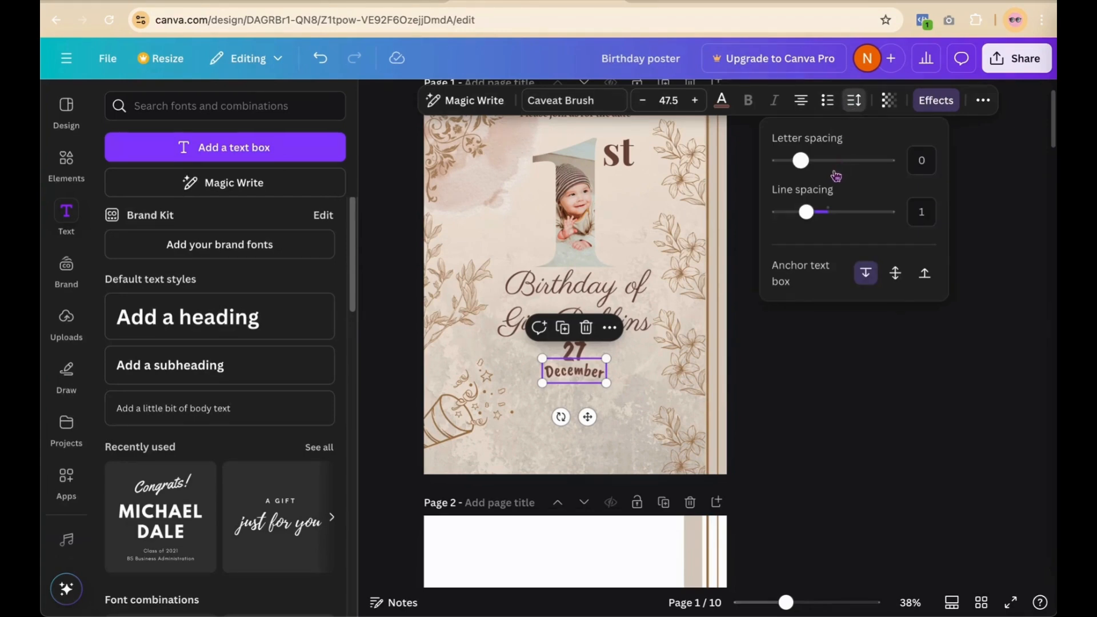
left_click_drag(803, 165, 807, 165)
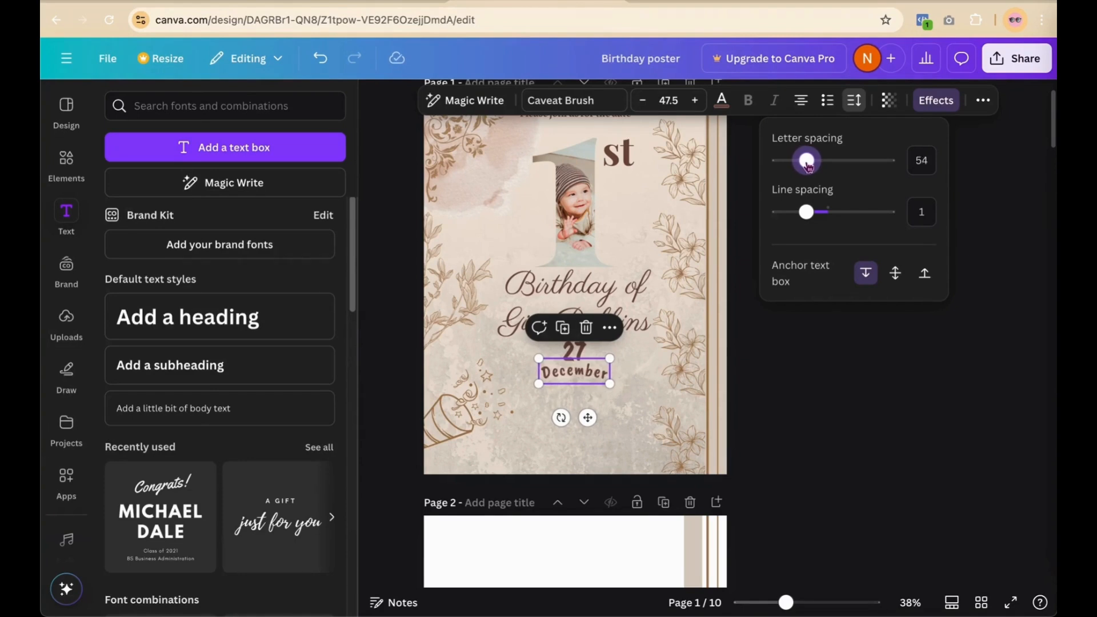
left_click(935, 102)
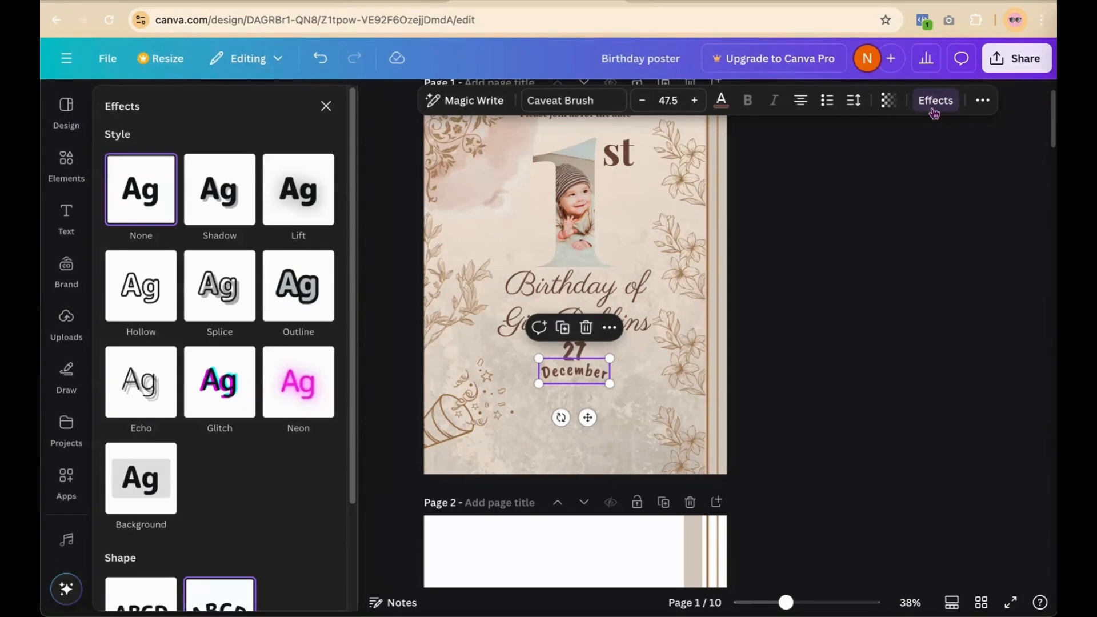
left_click(239, 203)
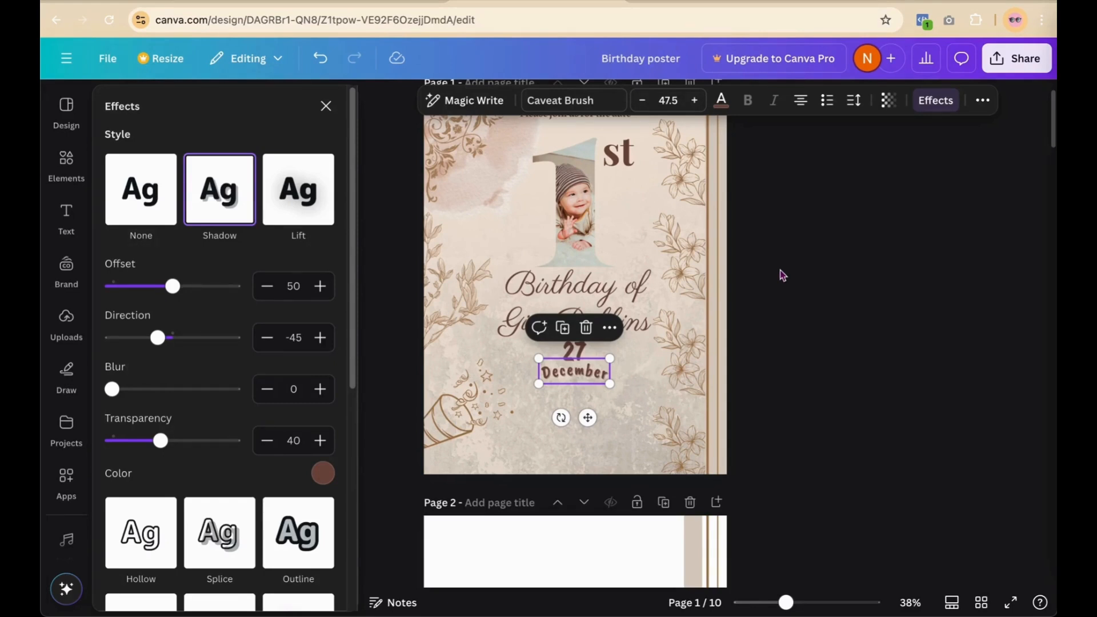
left_click(856, 265)
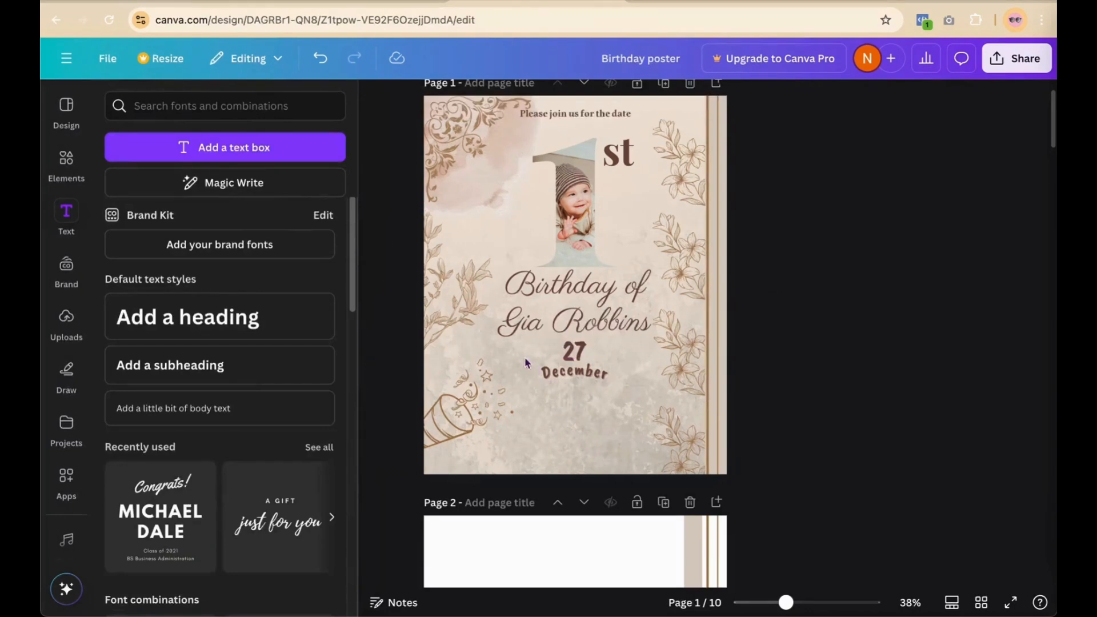
left_click(580, 355)
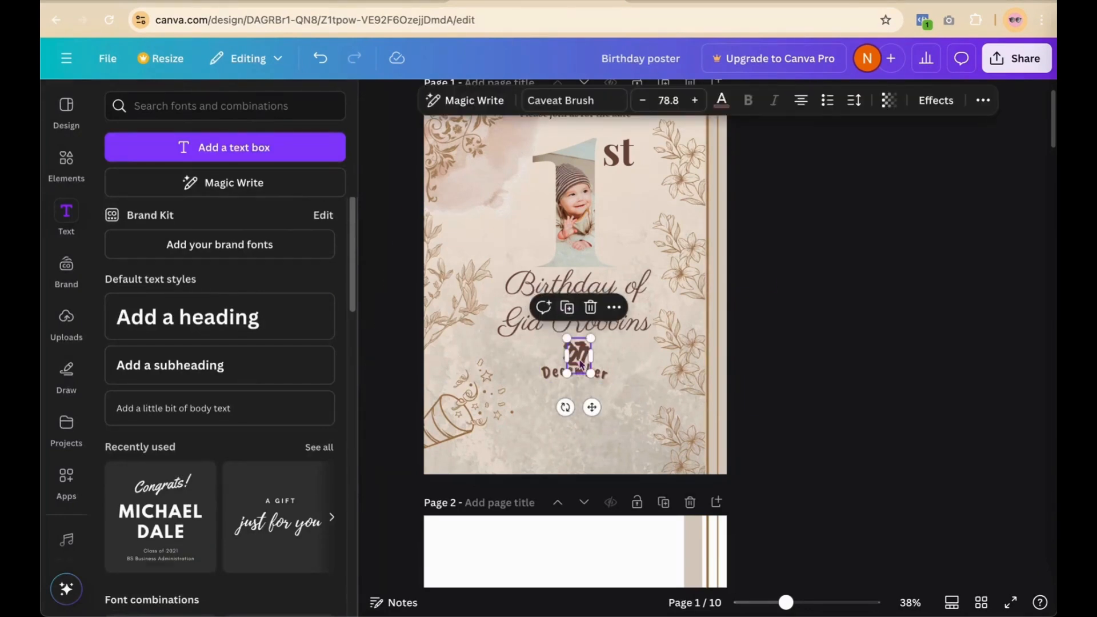
Step: Turn a copy of the 27 below December into '9:00 AM'
left_click_drag(579, 363, 573, 397)
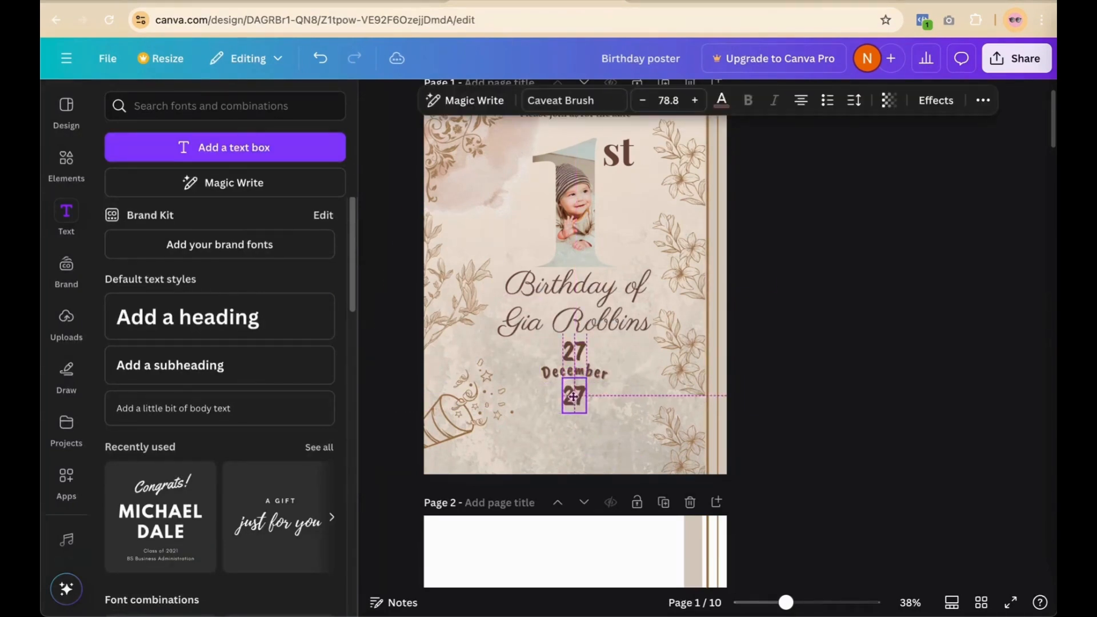
double_click(573, 397)
key("BackSpace")
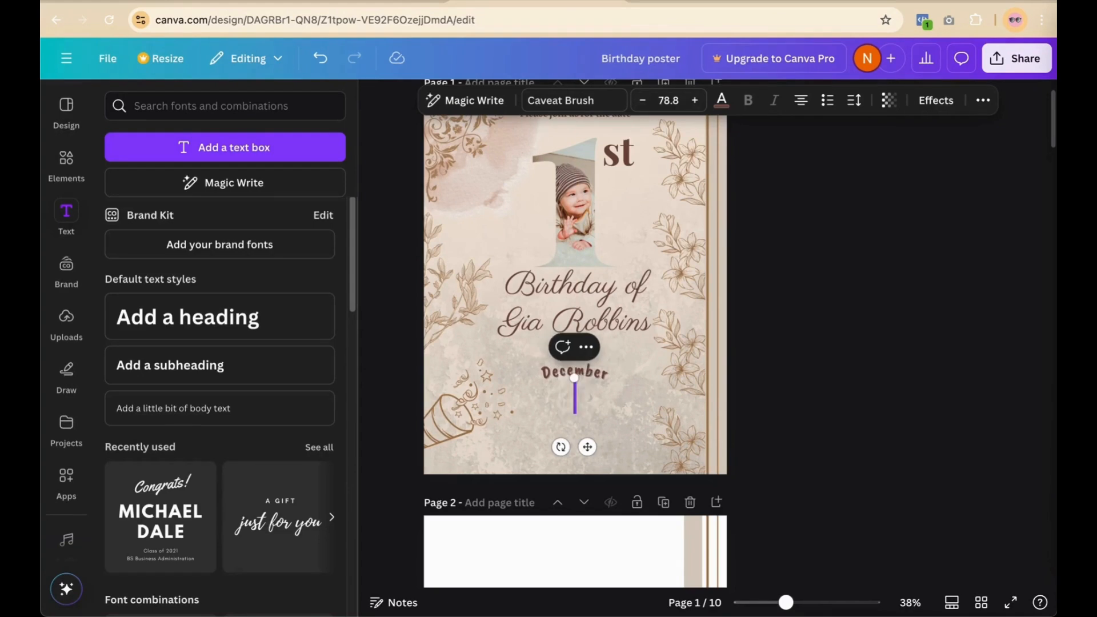
type("9:00 am")
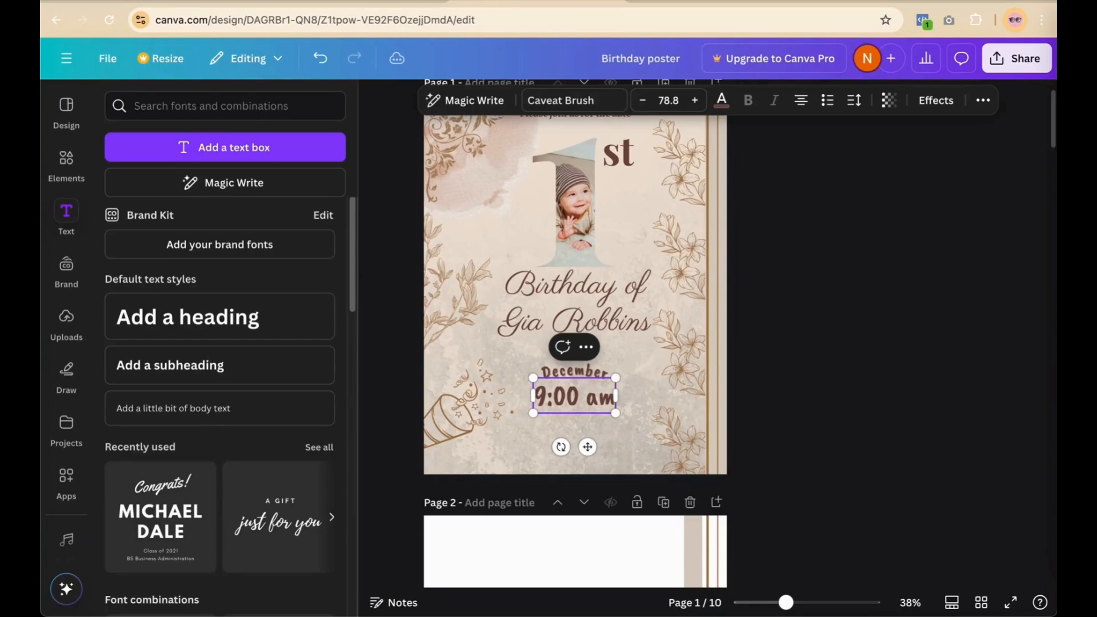
key("shift+Left")
key("shift+Left")
key("BackSpace")
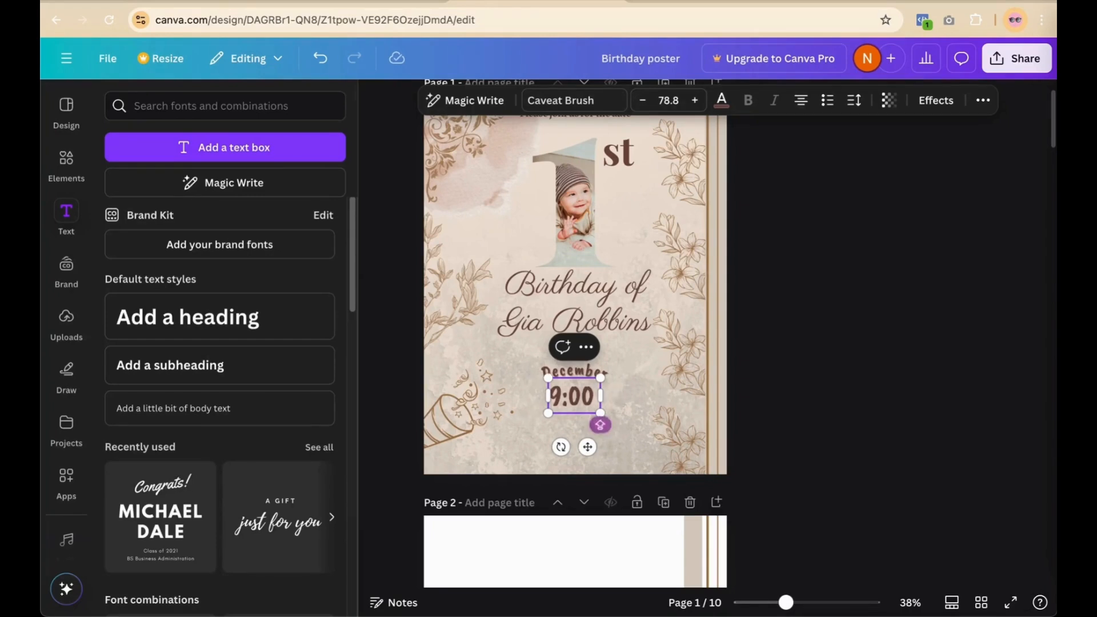
type("AM")
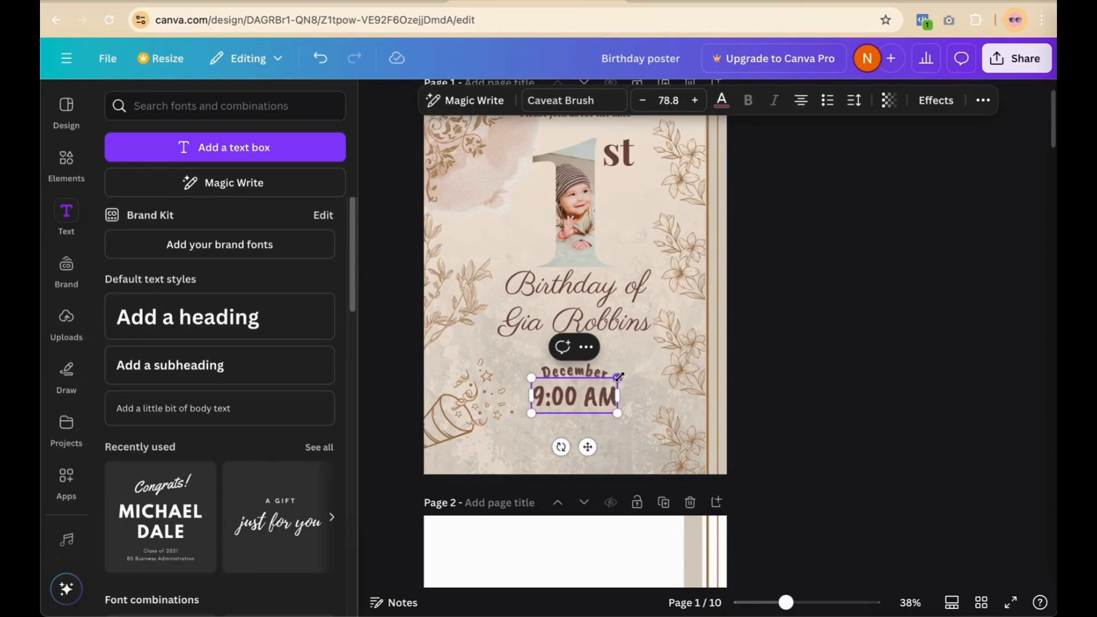
Step: Shrink 9:00 AM to size 55.5 and centre it horizontally on the page
left_click_drag(612, 381, 597, 391)
left_click(642, 100)
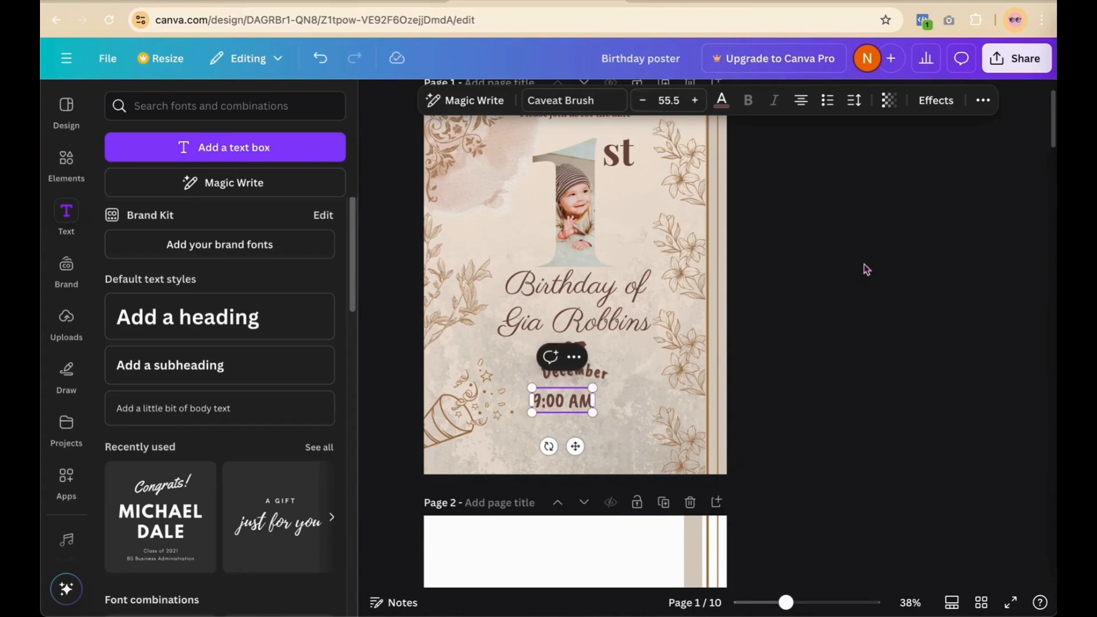
left_click(867, 269)
left_click_drag(569, 401, 582, 397)
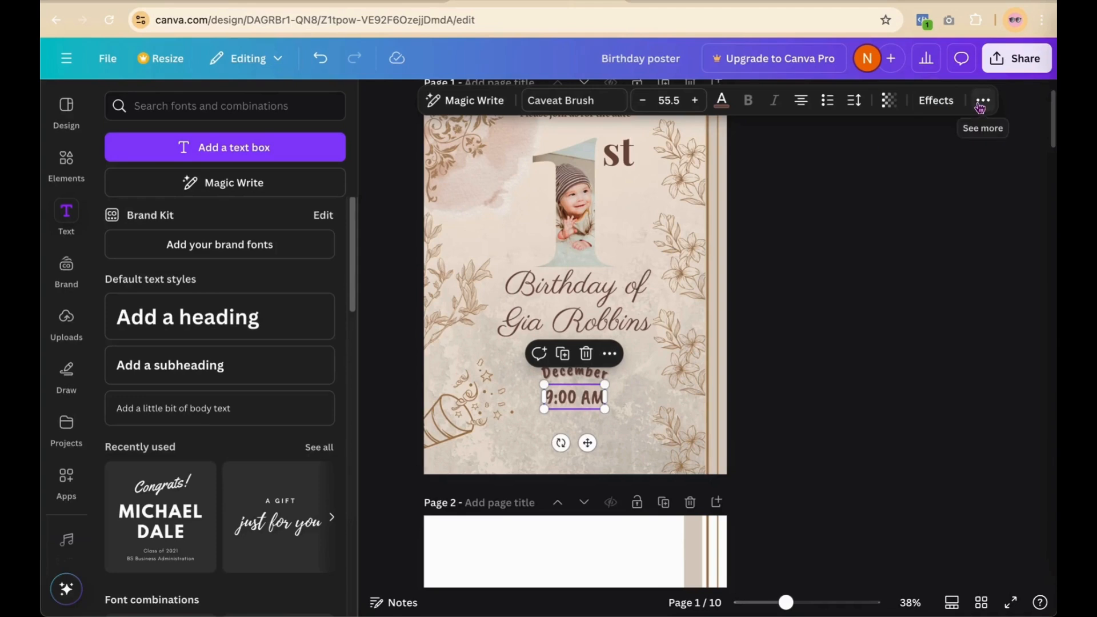
left_click(983, 100)
left_click(934, 133)
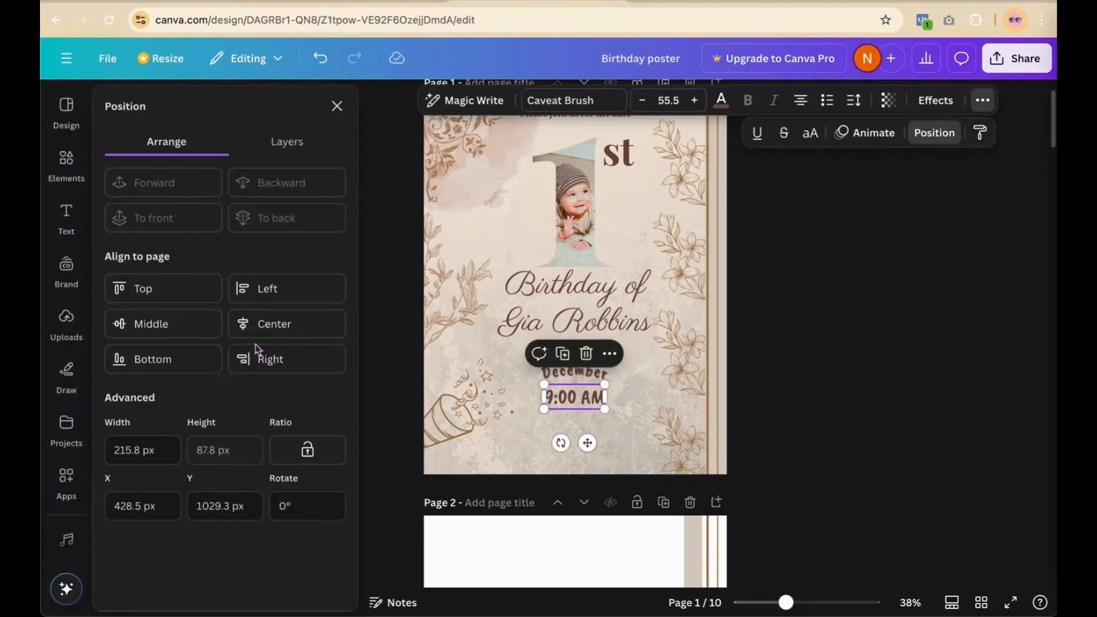
left_click(287, 332)
left_click(783, 296)
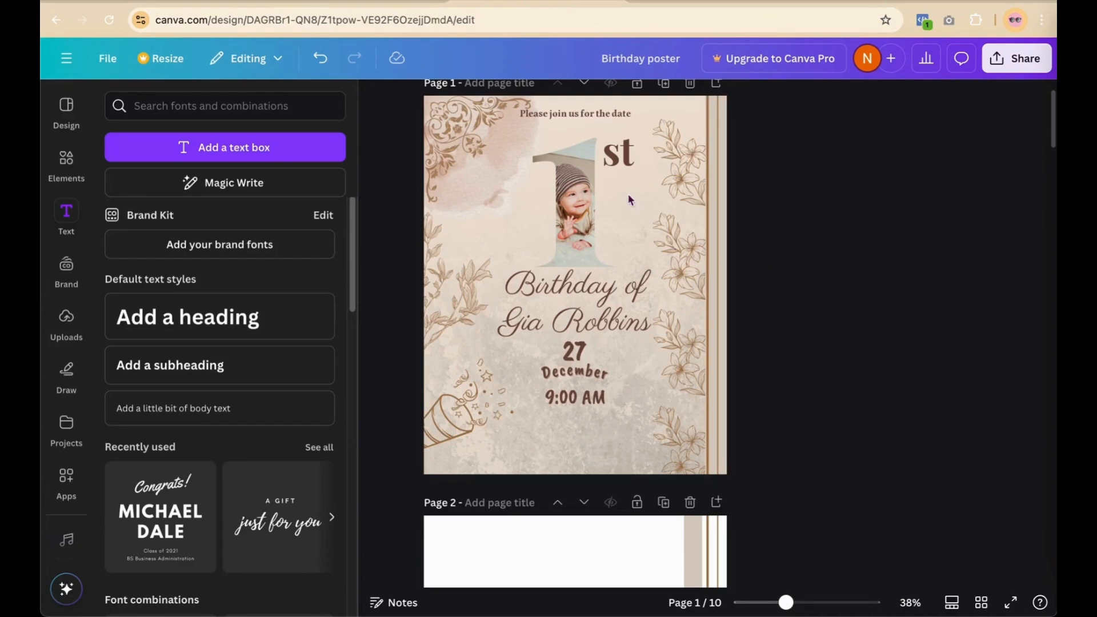
Step: Place a copy of the 27 date number below the time and shrink its font to 67.8
left_click(576, 349)
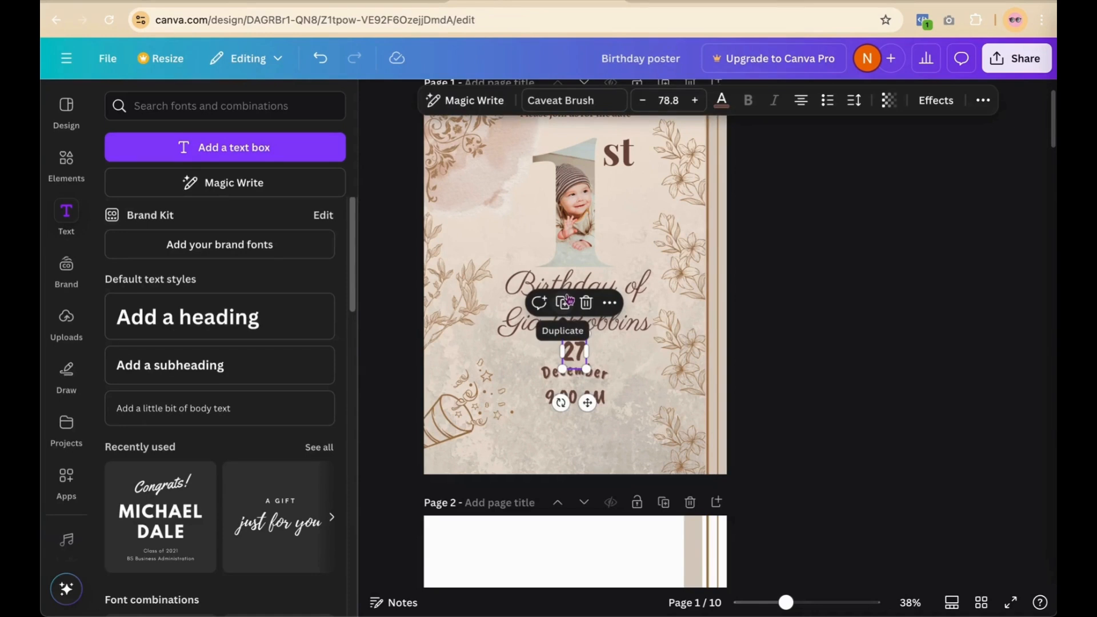
left_click_drag(577, 367, 561, 433)
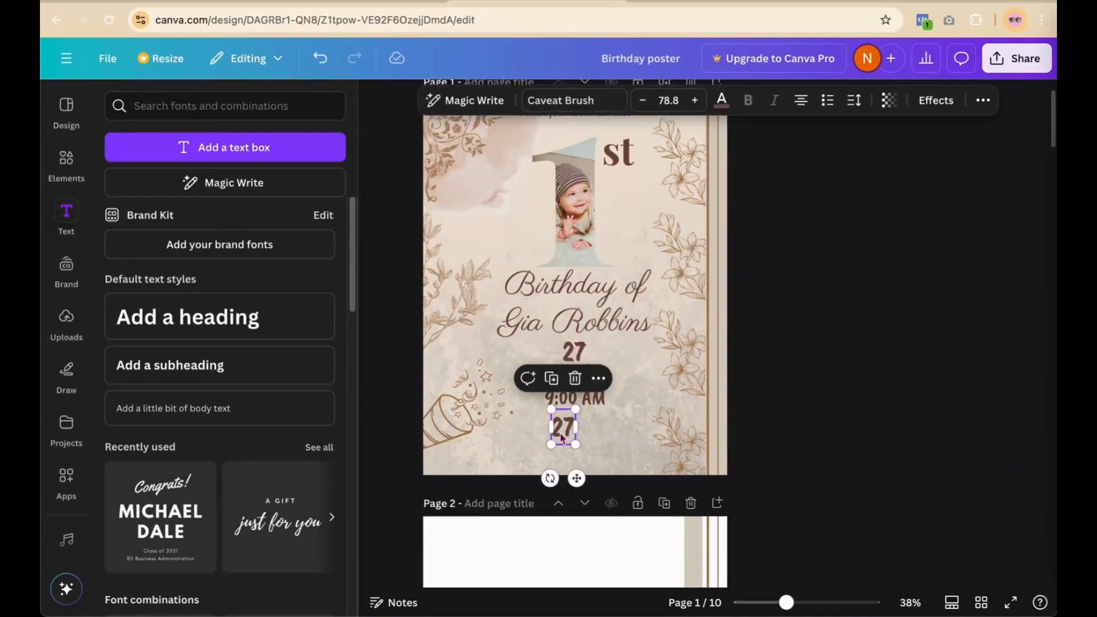
left_click(644, 101)
left_click(644, 101)
left_click(644, 101)
left_click(643, 102)
left_click(643, 101)
left_click(644, 101)
left_click(644, 101)
left_click(644, 101)
left_click(643, 102)
left_click(644, 101)
left_click(644, 101)
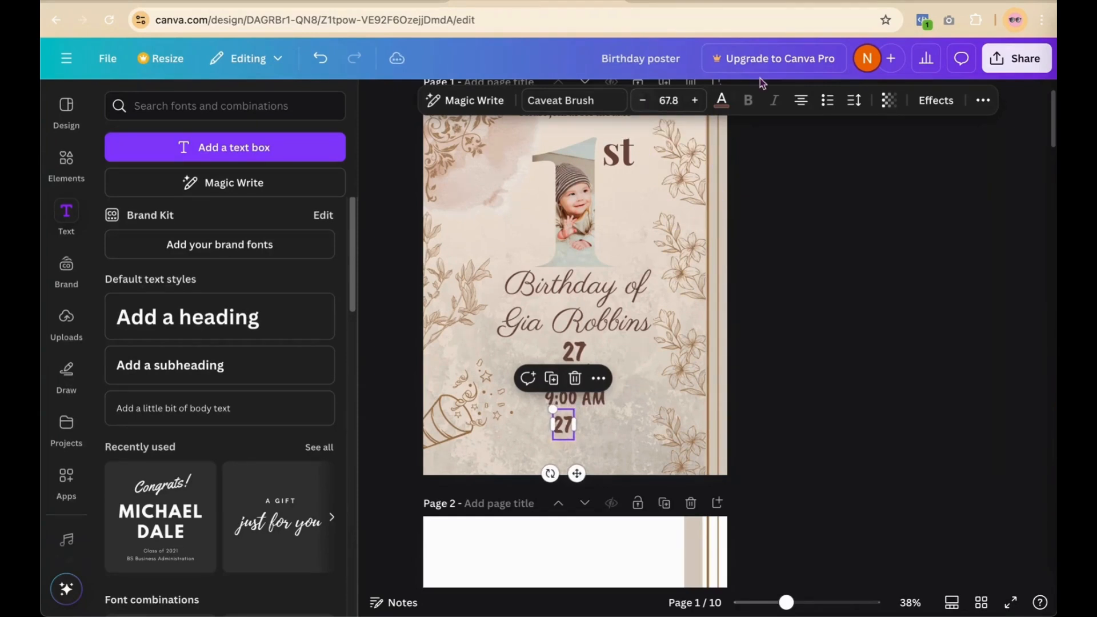
Step: Replace the copy's text with 'Near HBNet Roaad' and scale the line down to size 43.2
double_click(567, 425)
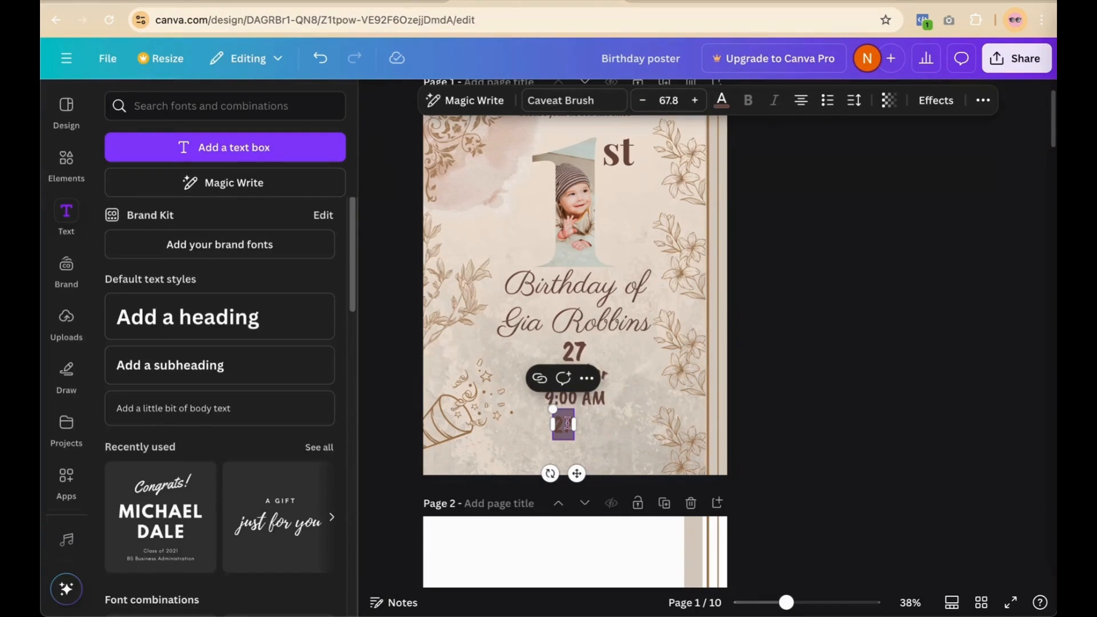
key("BackSpace")
type("Near")
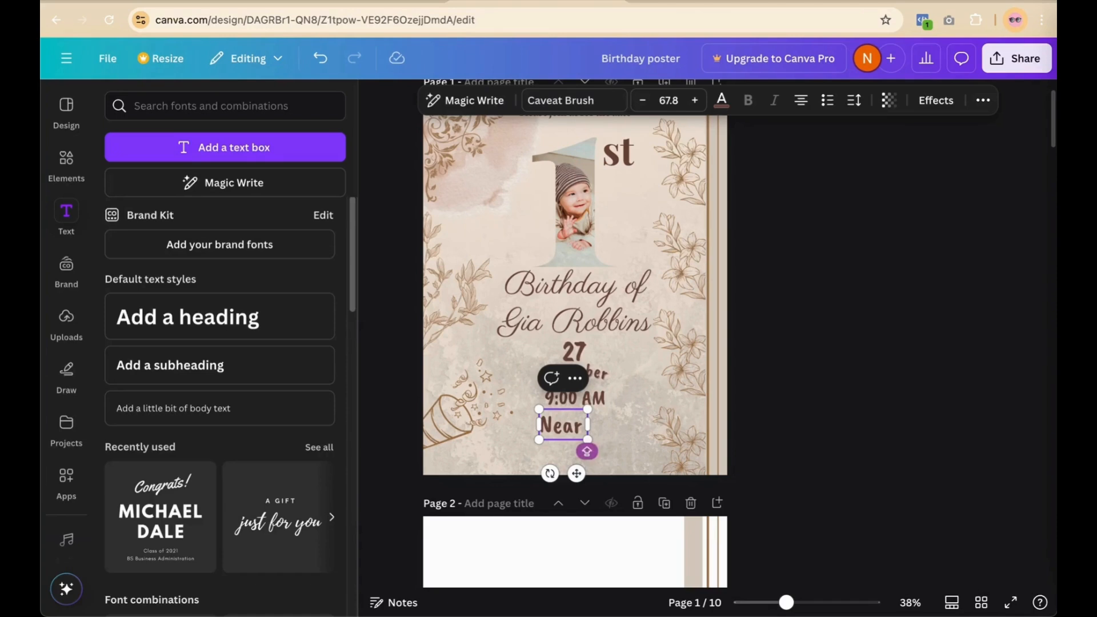
type(" HB")
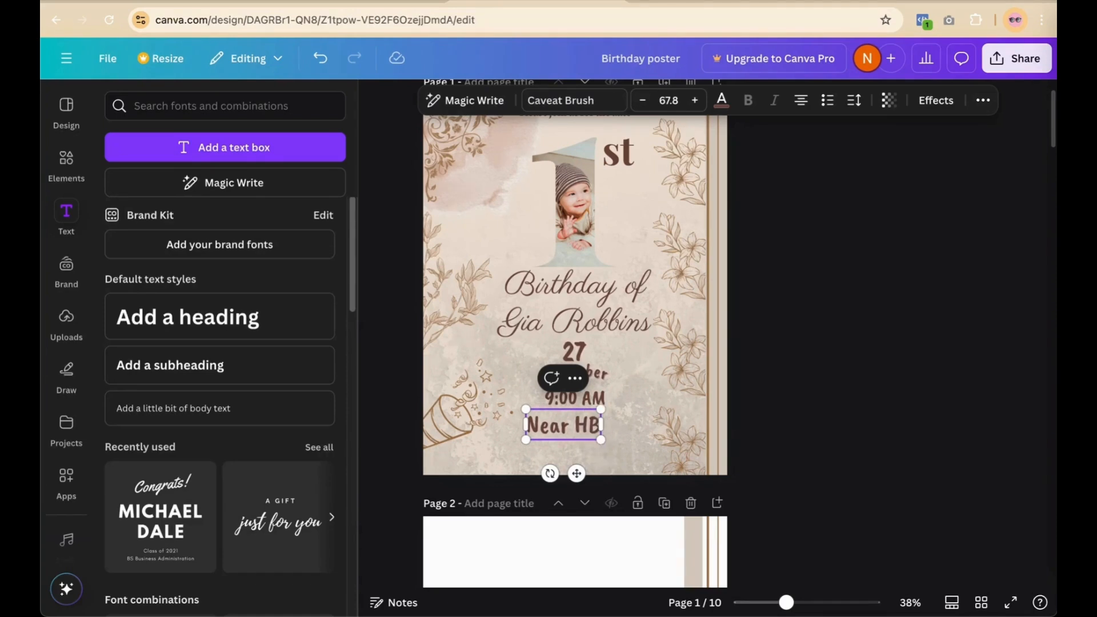
type("N")
type("et")
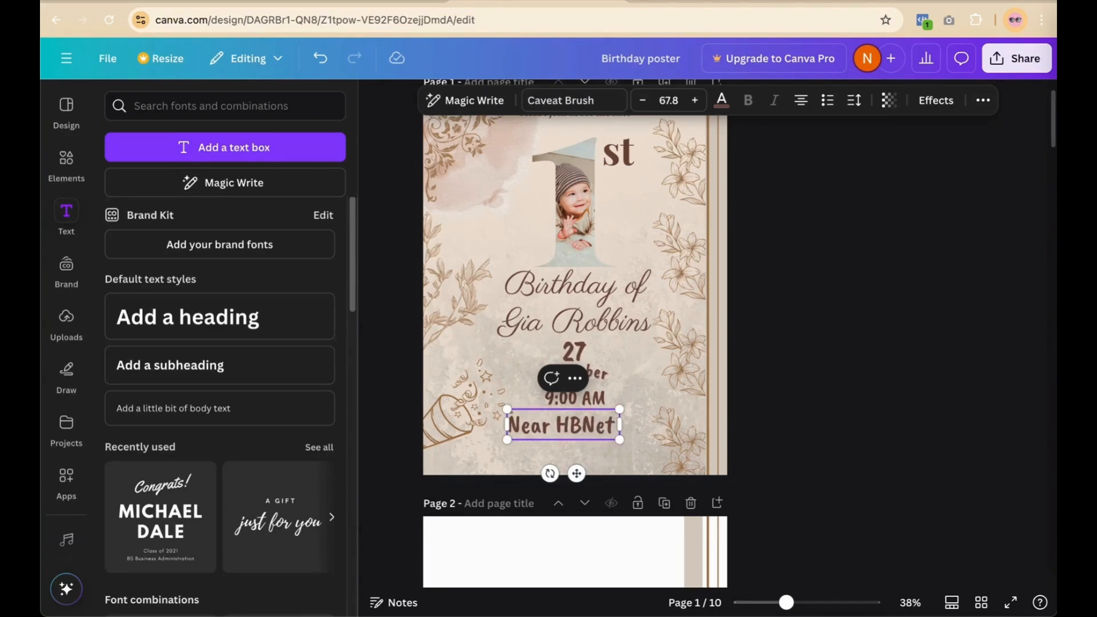
type(" Roaad")
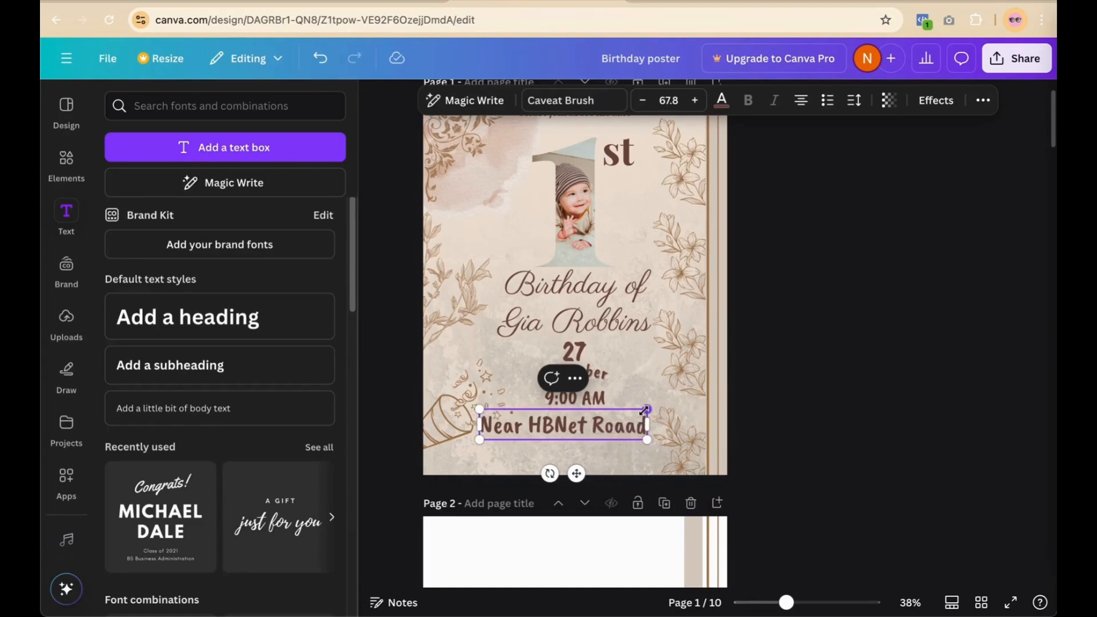
left_click_drag(645, 410, 620, 429)
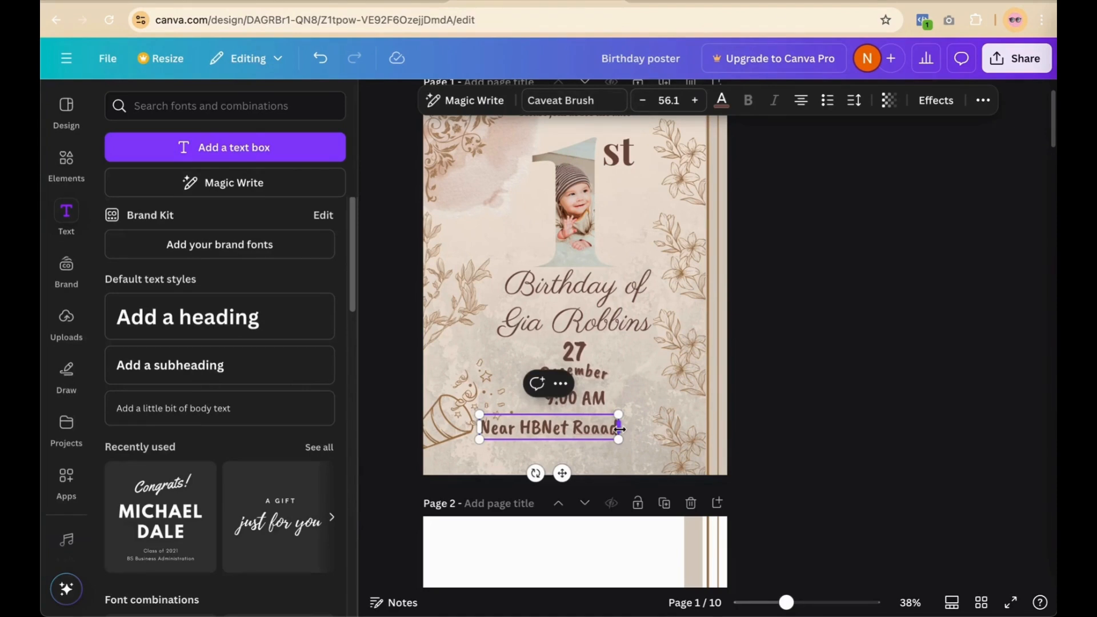
left_click_drag(618, 414, 585, 430)
left_click(778, 378)
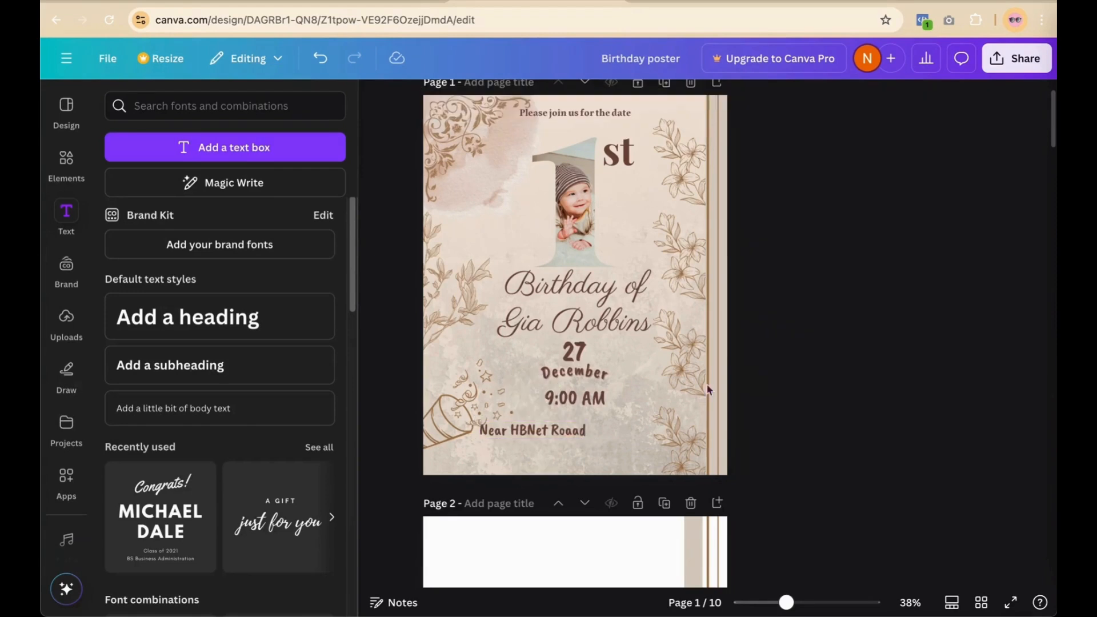
Step: Center the Near HBNet Road line just beneath the 9:00 AM time
mouse_move(517, 428)
left_mouse_down()
mouse_move(558, 423)
mouse_move(538, 424)
left_mouse_up()
left_click(854, 387)
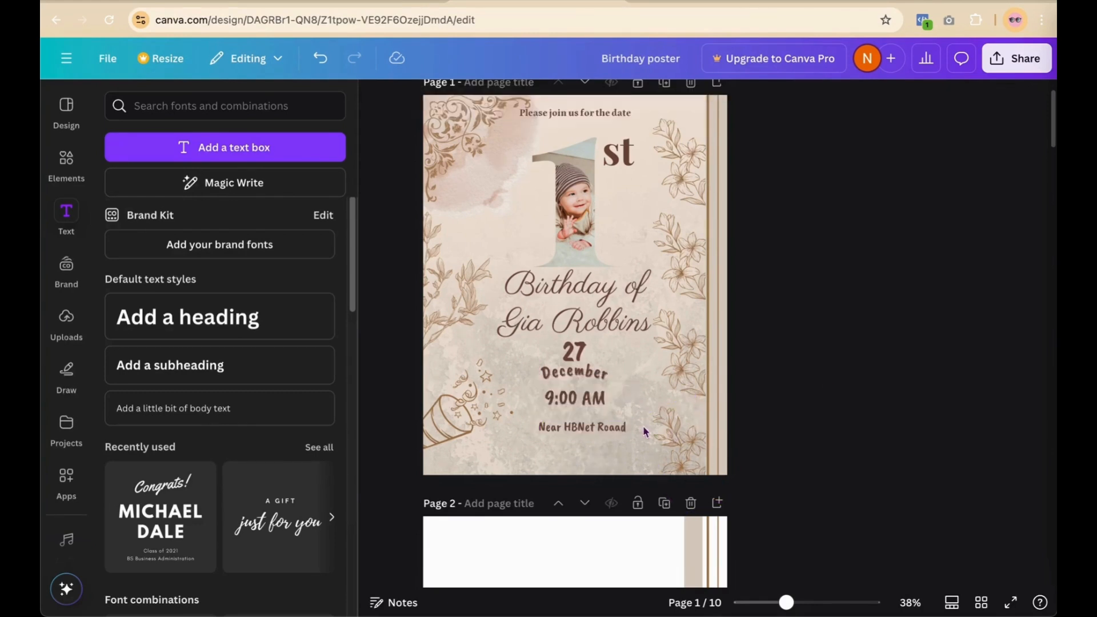
left_click(615, 430)
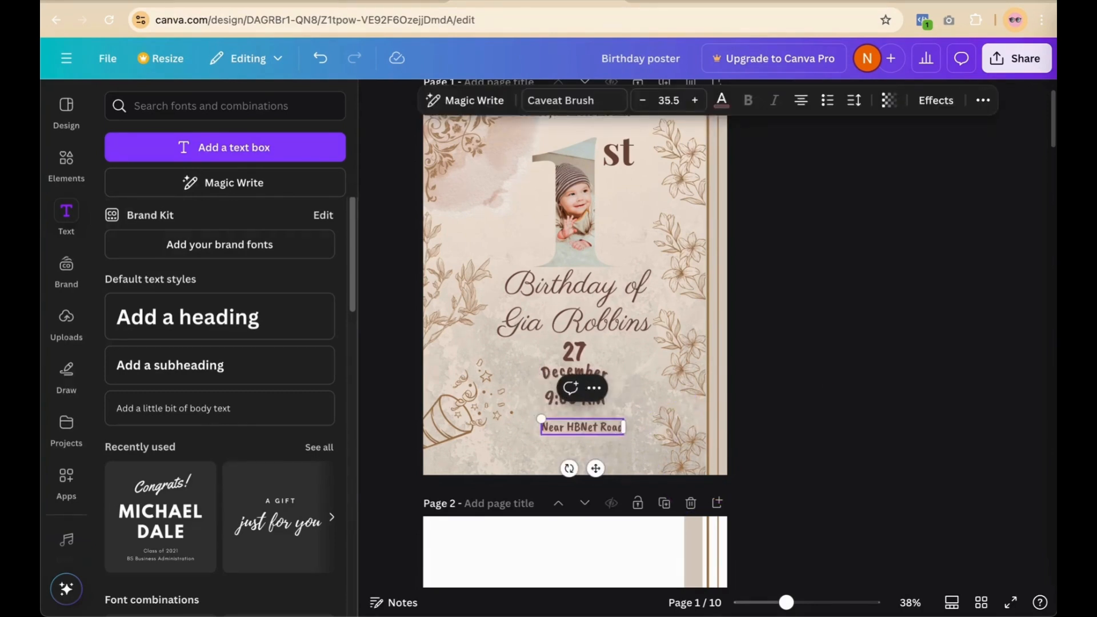
left_click(828, 403)
left_click_drag(580, 433, 573, 428)
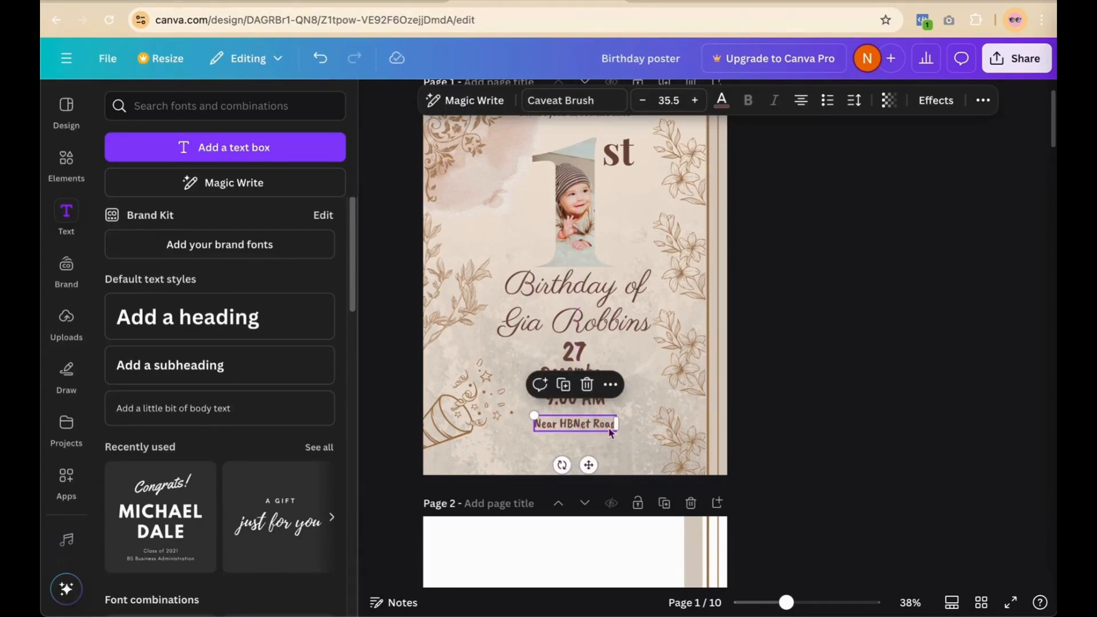
Step: Reduce the Near HBNet Road line to size 32.5 and delete the trial duplicate
left_click(564, 384)
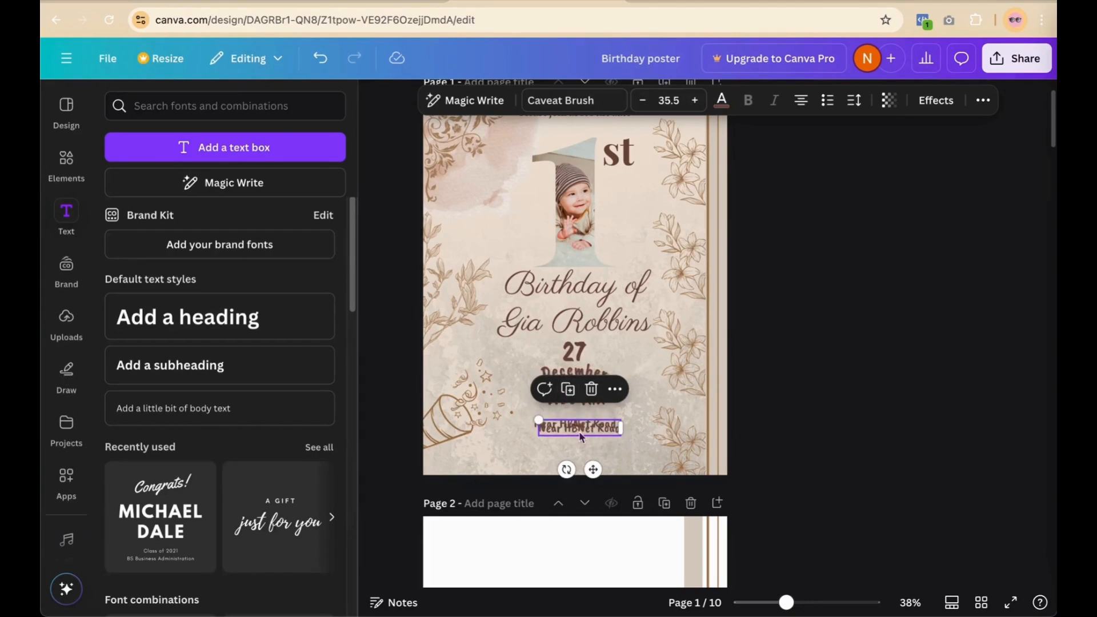
left_click_drag(580, 437, 594, 446)
left_click(601, 424)
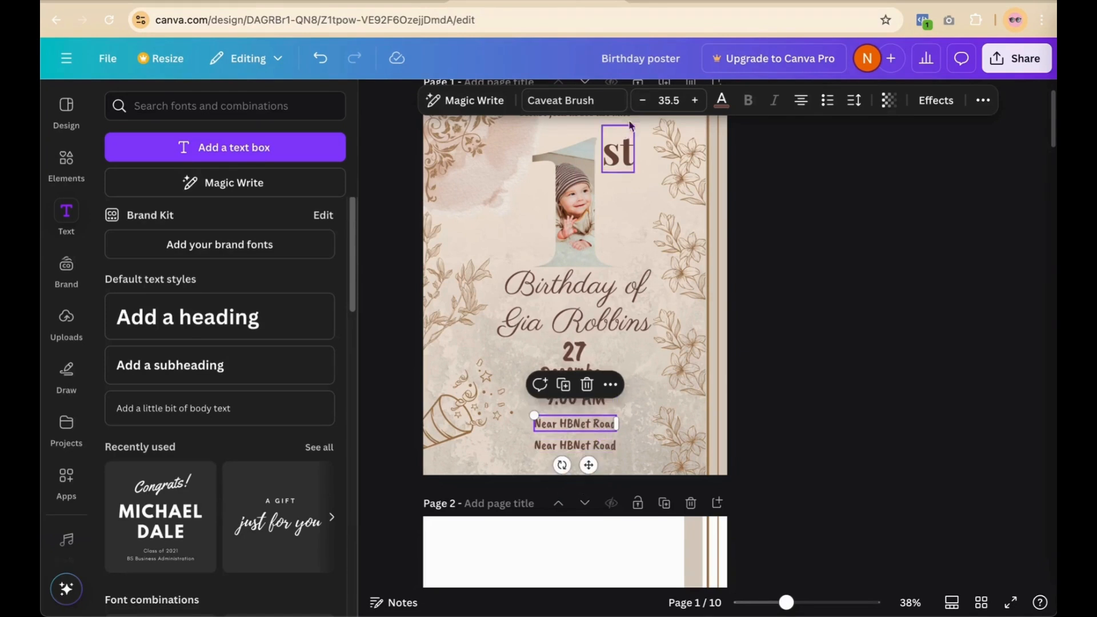
left_click(644, 102)
left_click(643, 101)
left_click(643, 102)
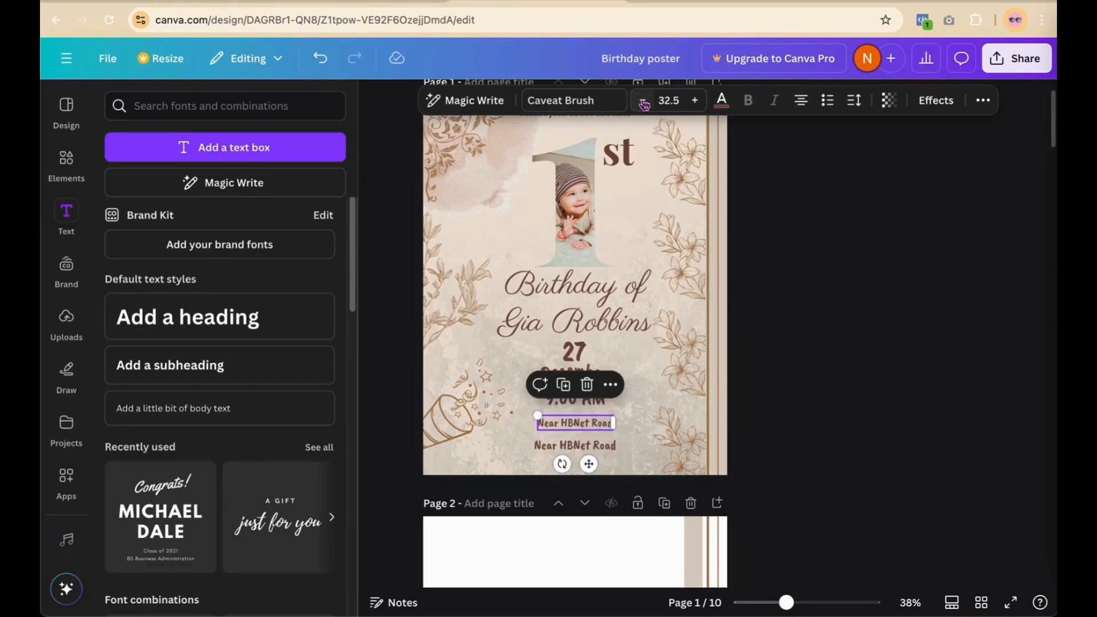
left_click(577, 447)
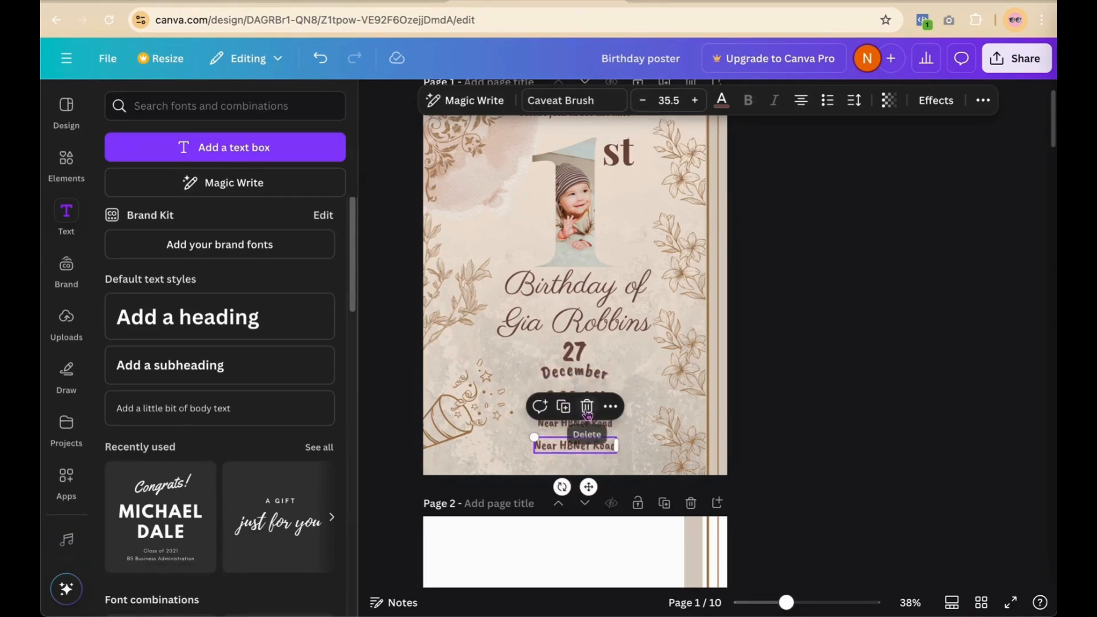
left_click(587, 407)
Step: Add a duplicate line below the address reading 'St,cross'
left_click(583, 427)
left_click(564, 386)
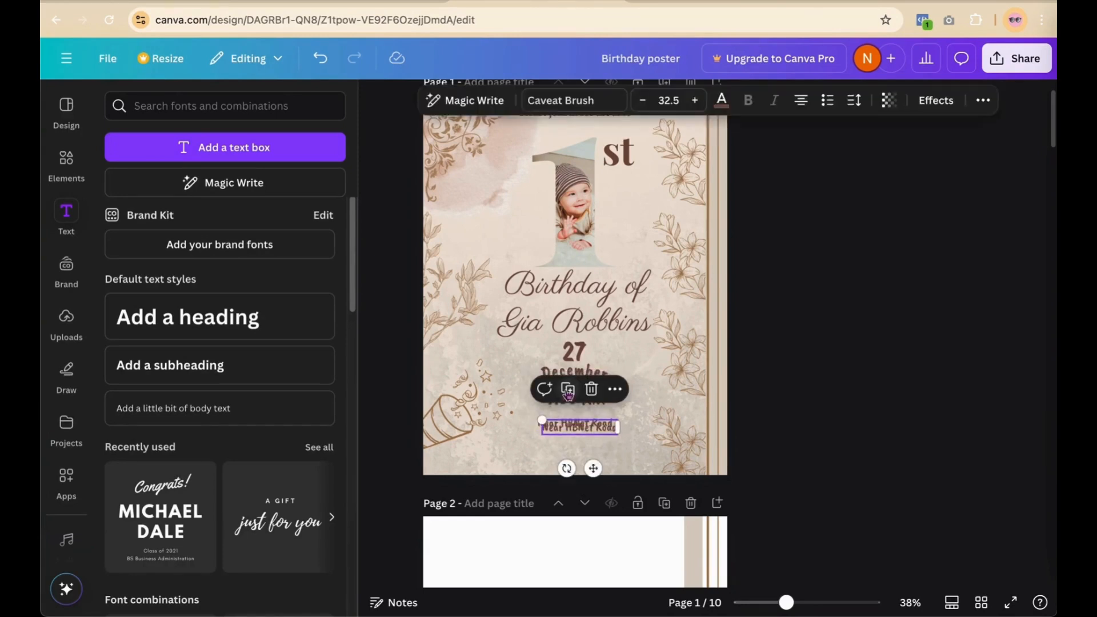
left_click_drag(575, 430, 569, 443)
double_click(569, 442)
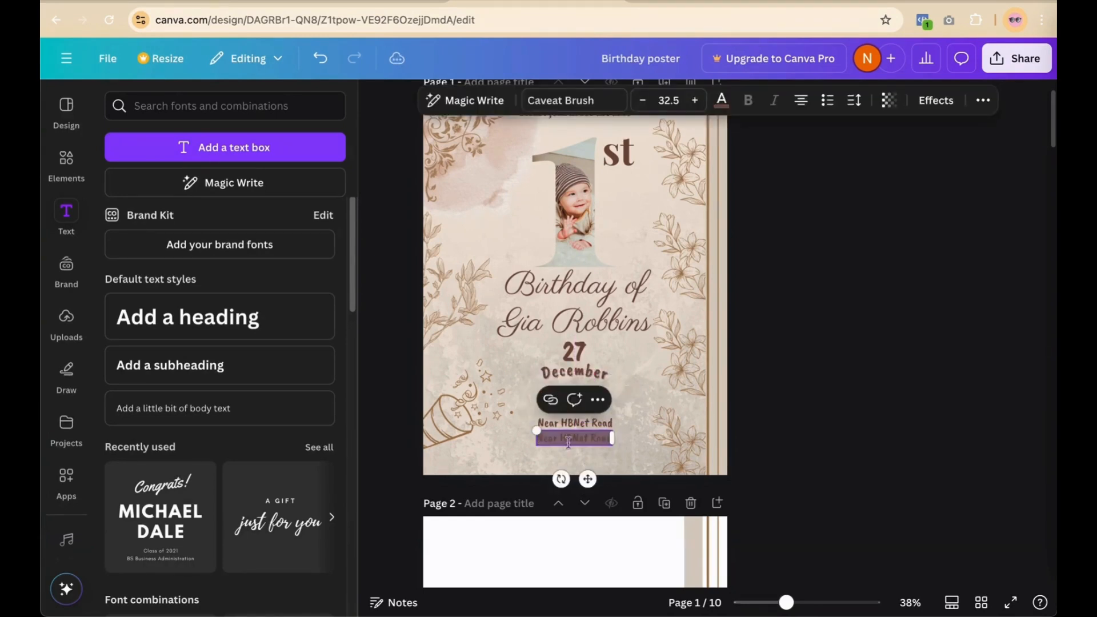
key("BackSpace")
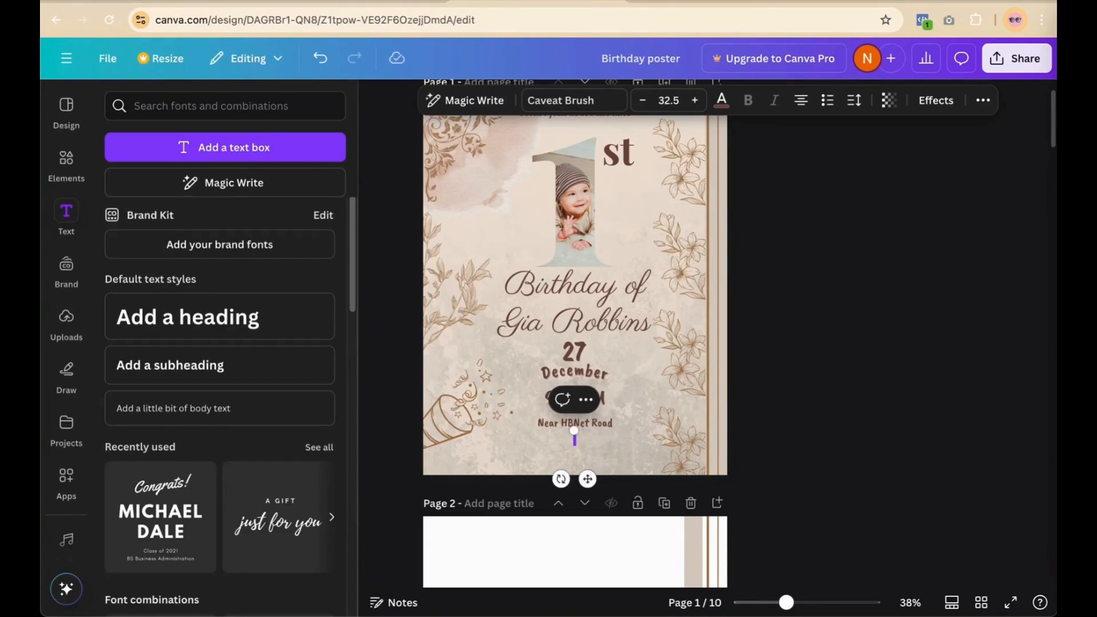
type("St.")
key("BackSpace")
type(".")
type(",ci")
type("ss")
left_click(569, 434)
key("BackSpace")
left_click(786, 398)
Step: Duplicate the St,cross line below it and change the text to 'Birasat City'
left_click(563, 438)
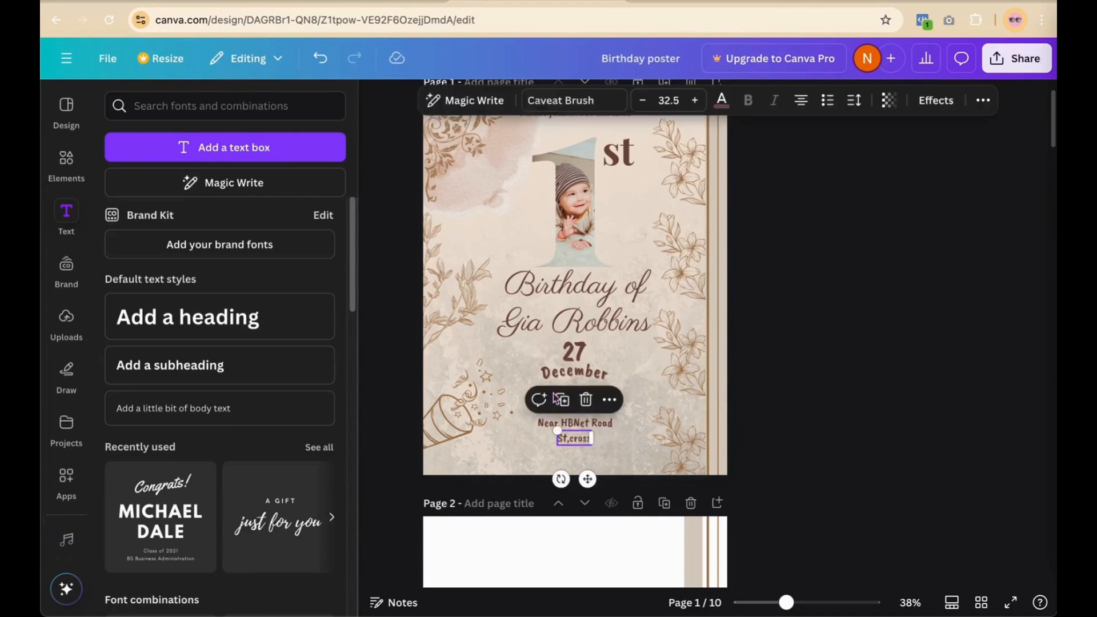
left_click(562, 400)
left_click_drag(573, 449, 568, 464)
double_click(565, 456)
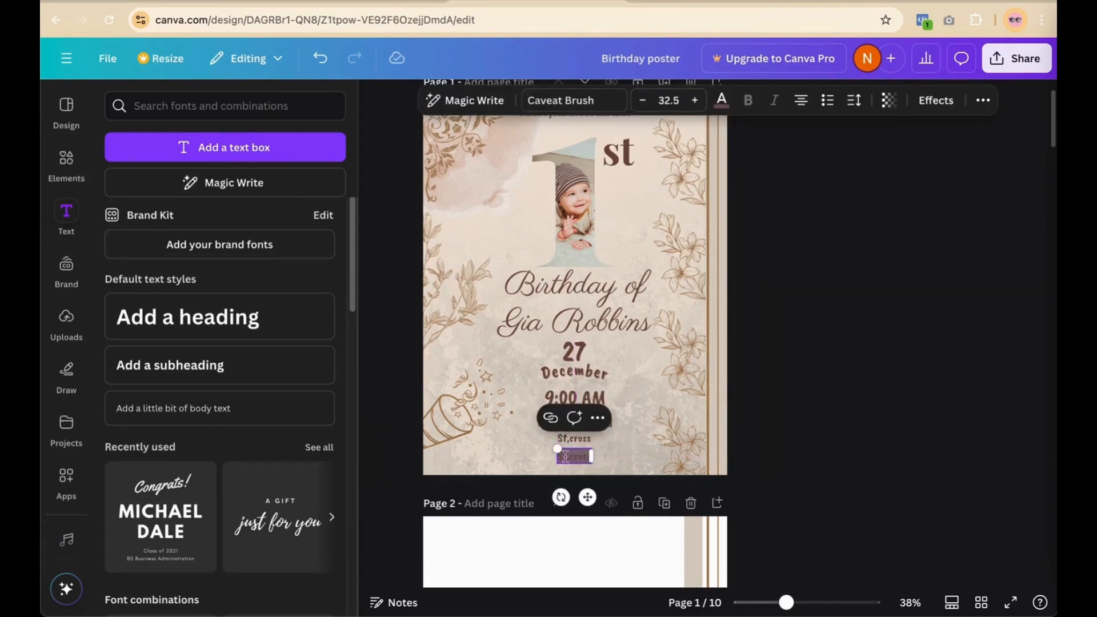
type("B")
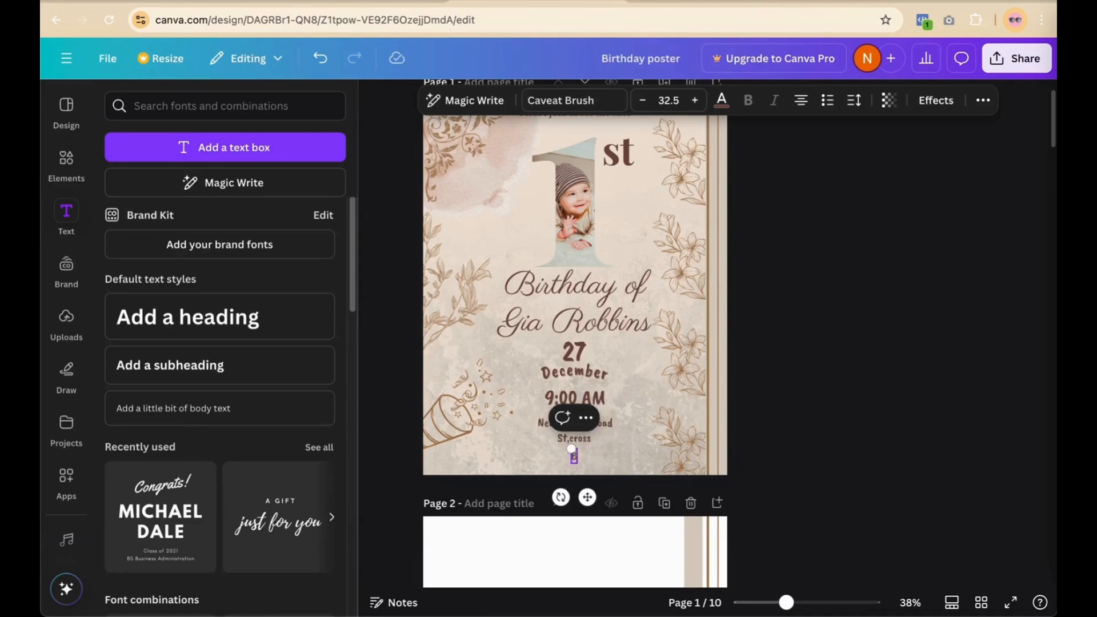
type("irasat City")
left_click(817, 420)
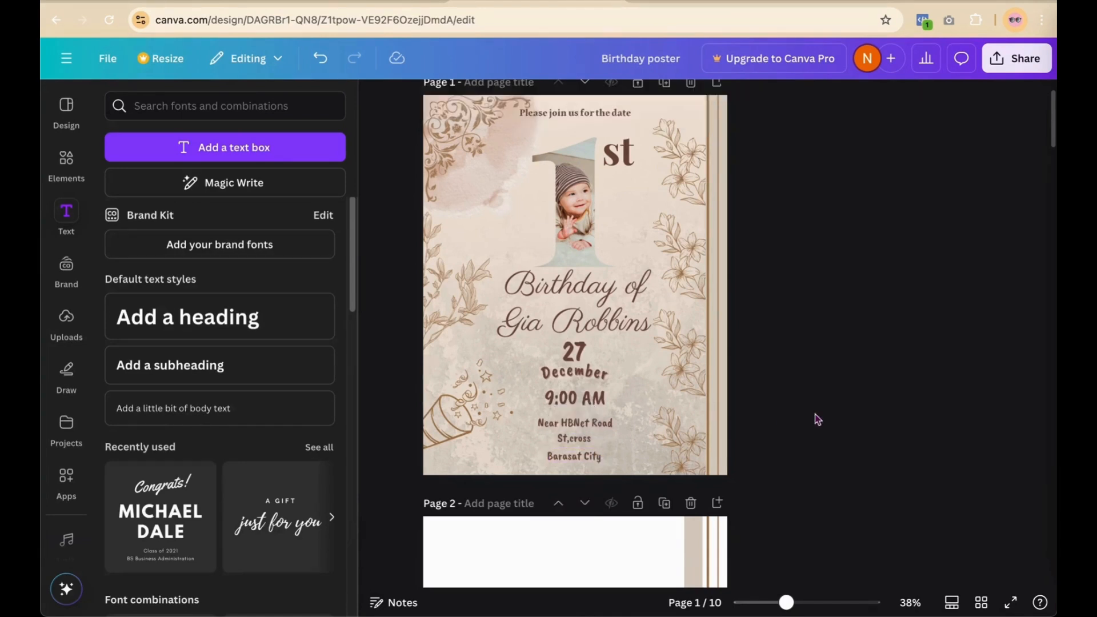
left_click(582, 456)
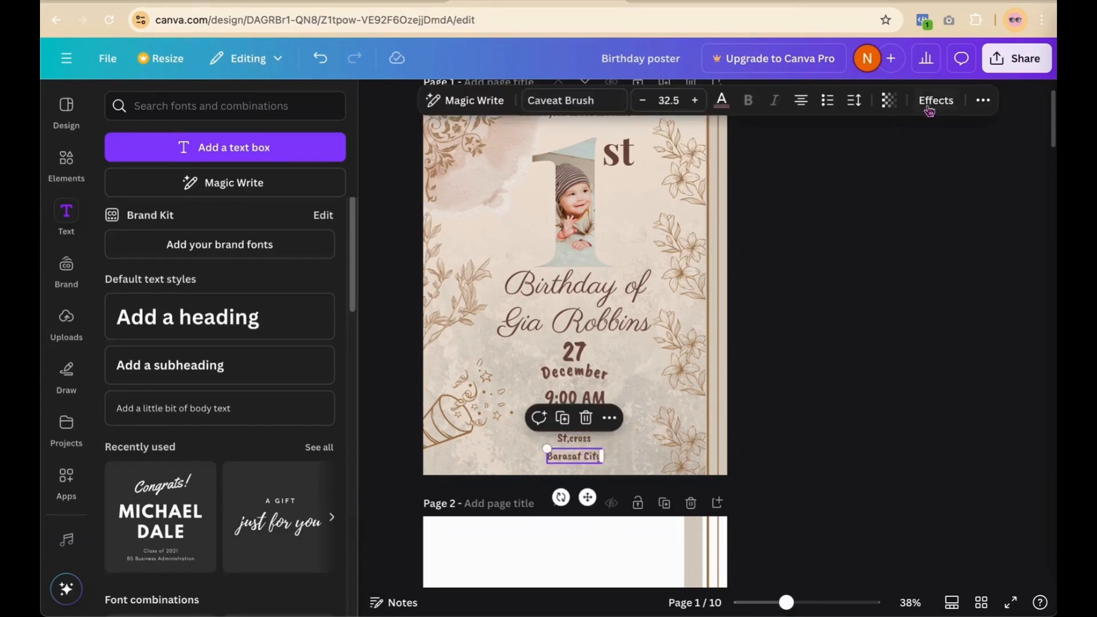
Step: Center the Barasat City and St,cross lines on the page
left_click(983, 101)
left_click(934, 132)
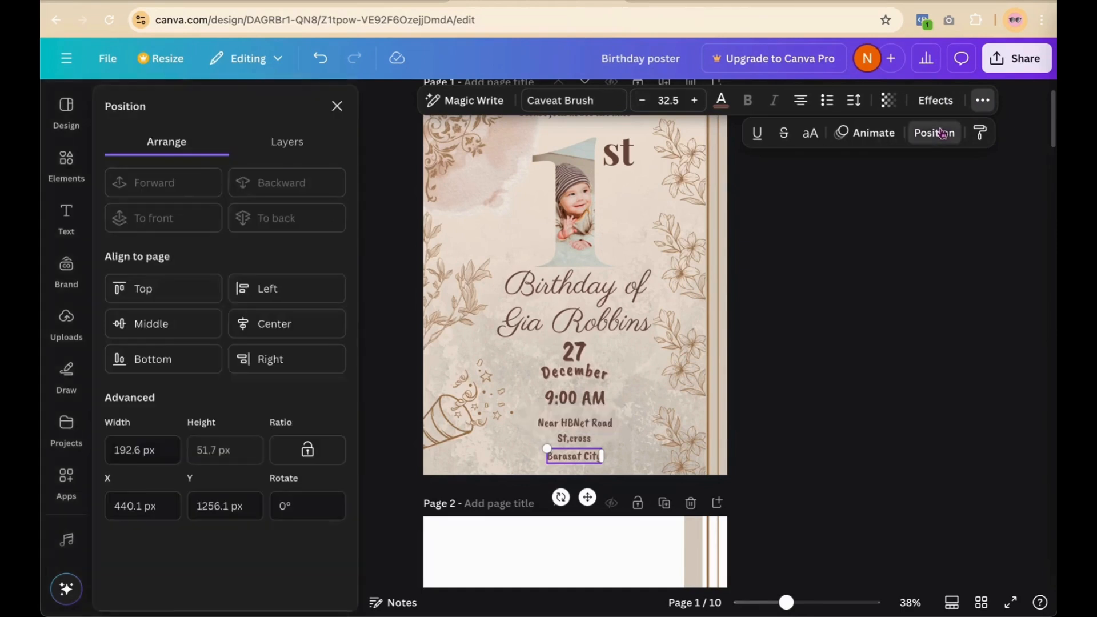
left_click(275, 324)
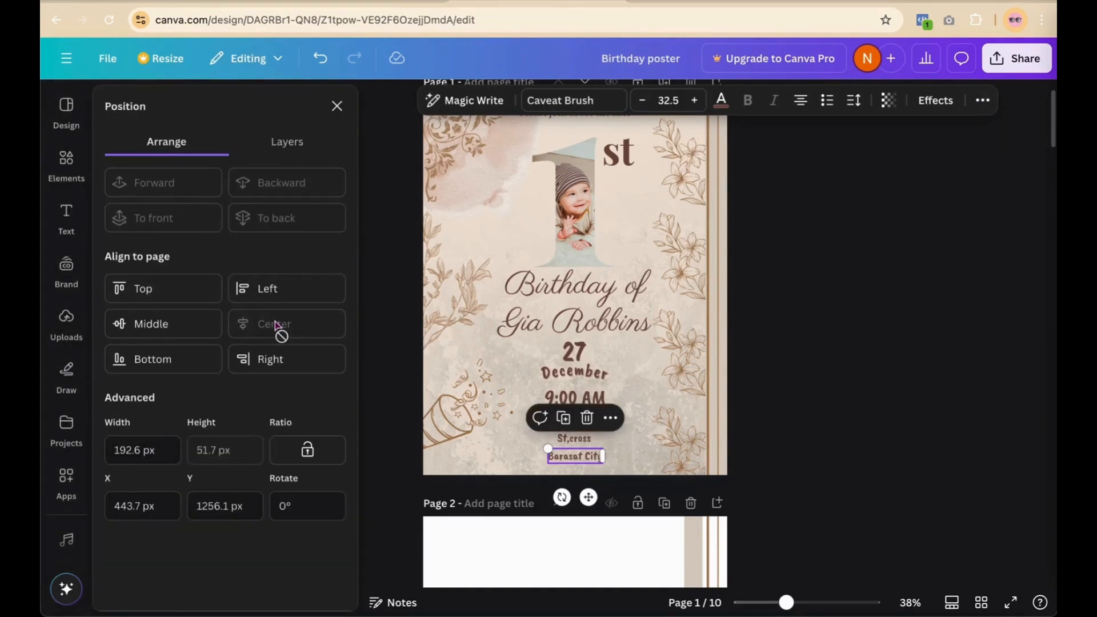
left_click(574, 438)
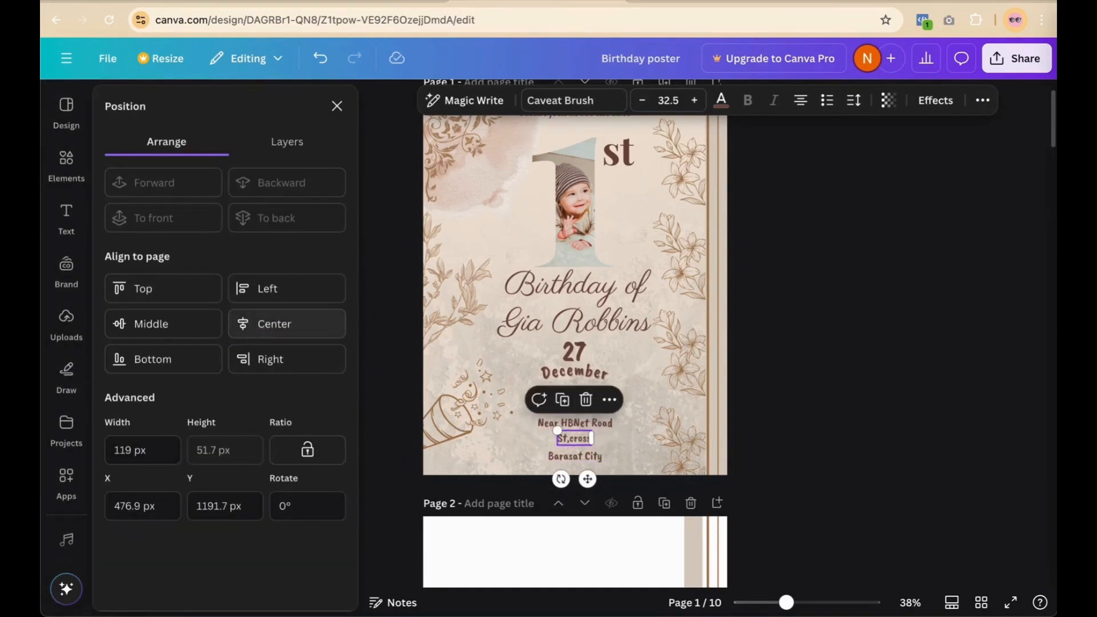
left_click(269, 324)
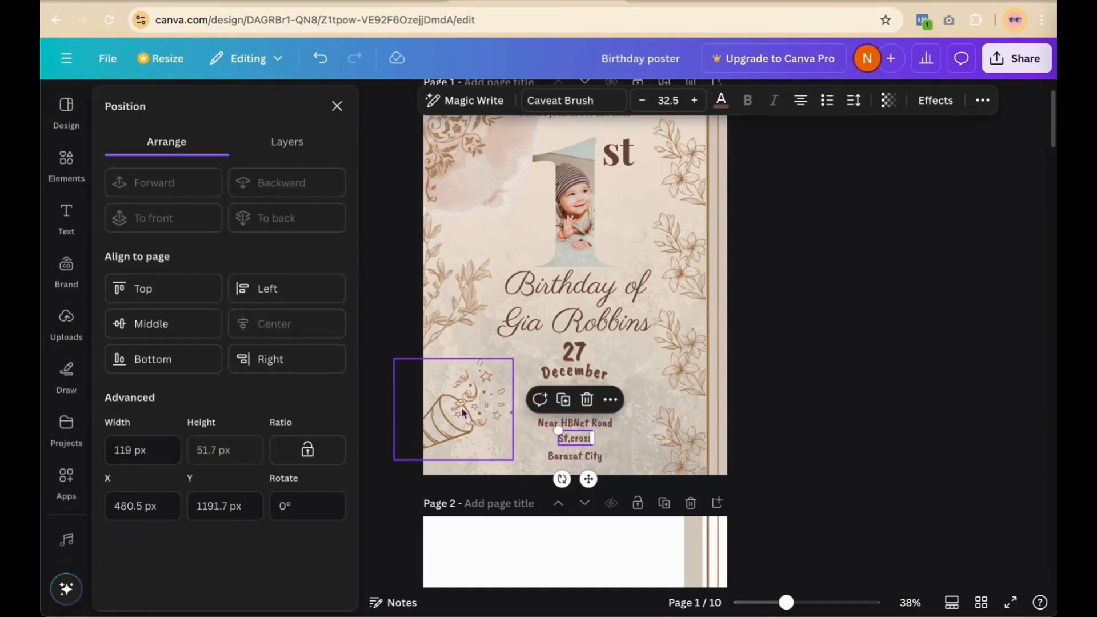
Step: Nudge the Barasat City line up into alignment under the address block
left_click(600, 426)
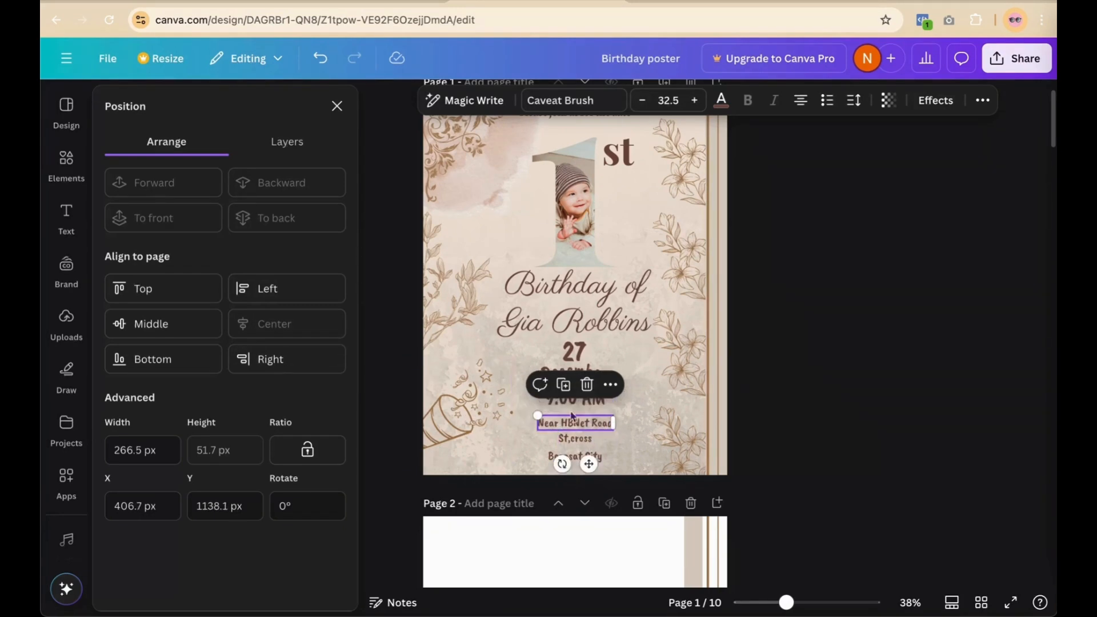
left_click(578, 459)
left_click_drag(579, 459, 579, 454)
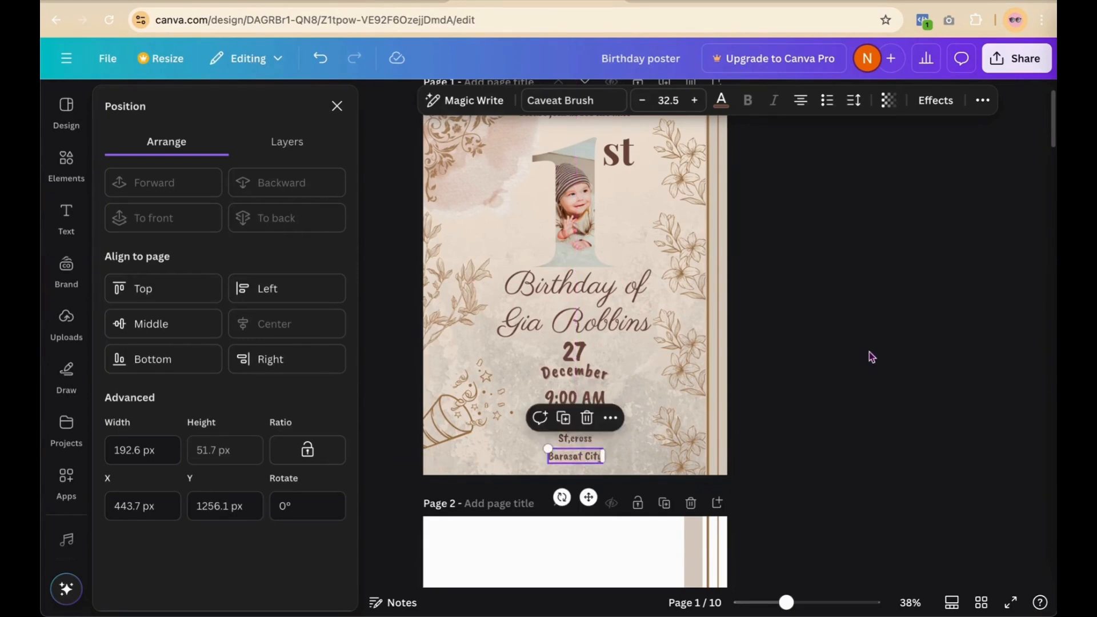
left_click(869, 352)
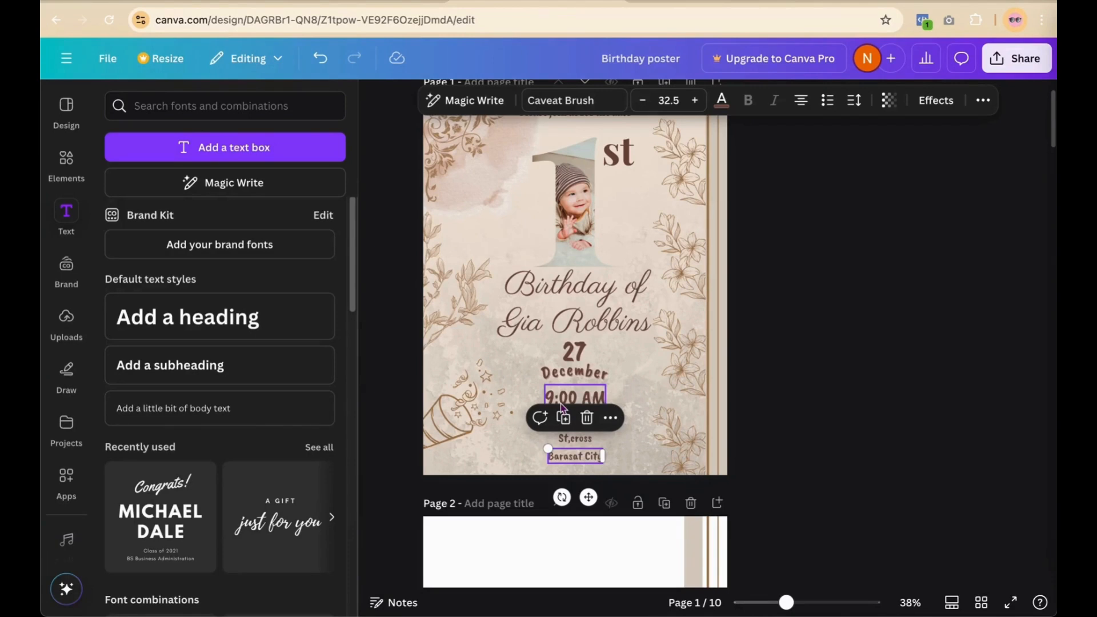
left_click(857, 359)
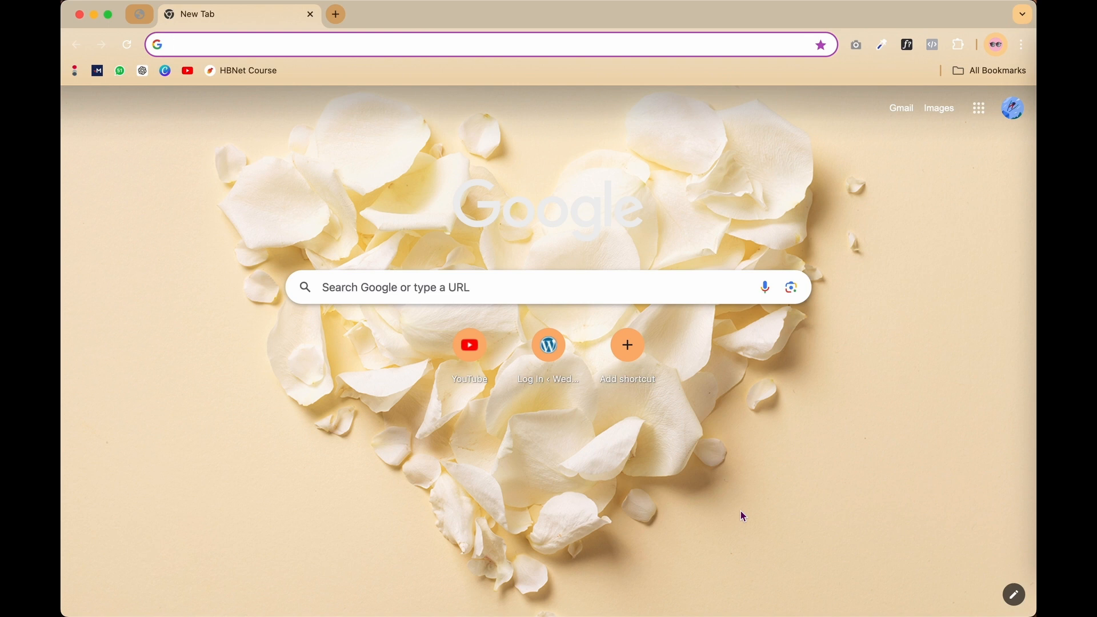
left_click(188, 71)
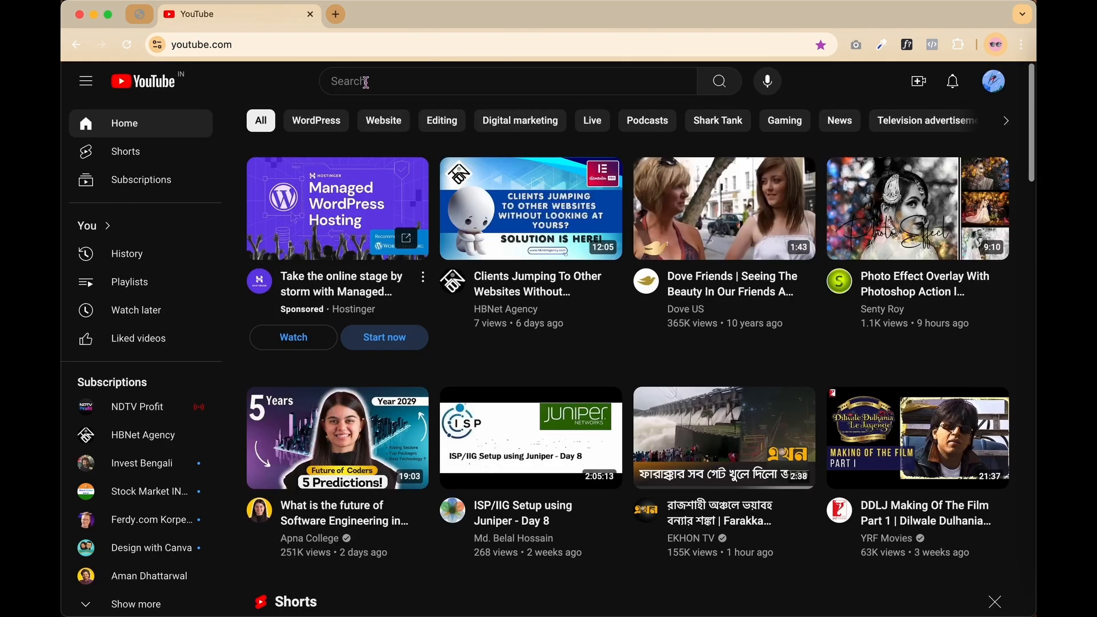
left_click(367, 81)
key("super+v")
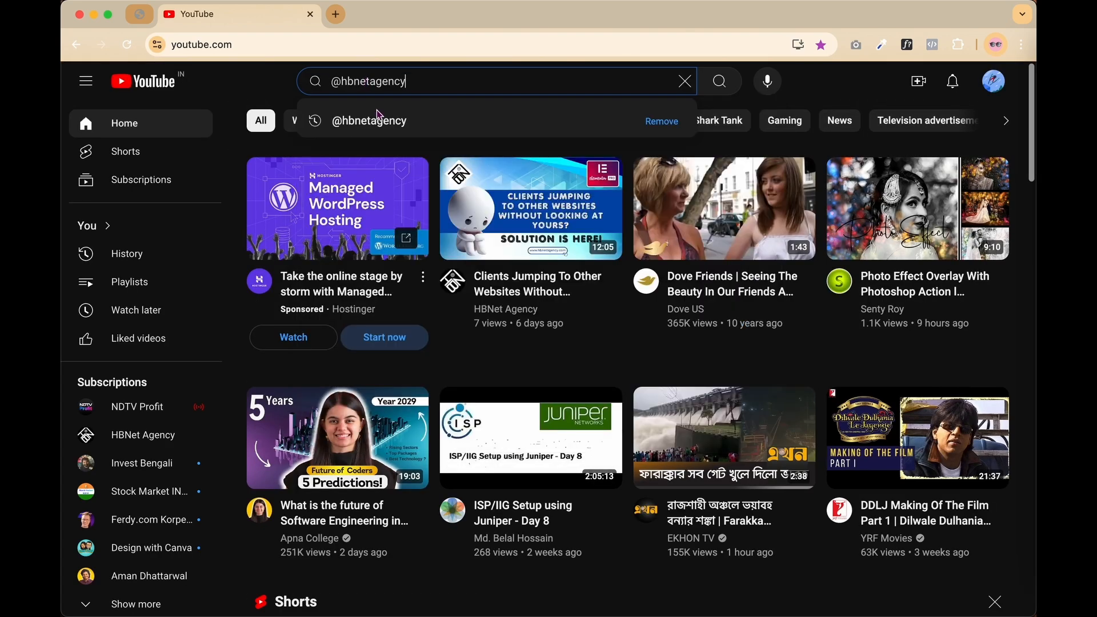
left_click(384, 123)
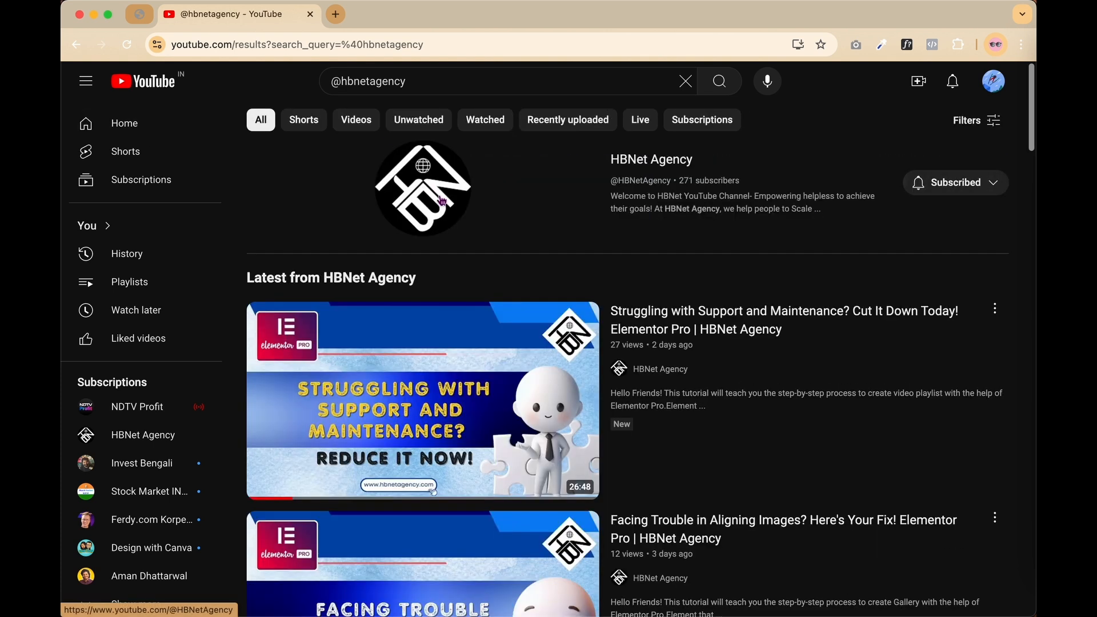
left_click(657, 165)
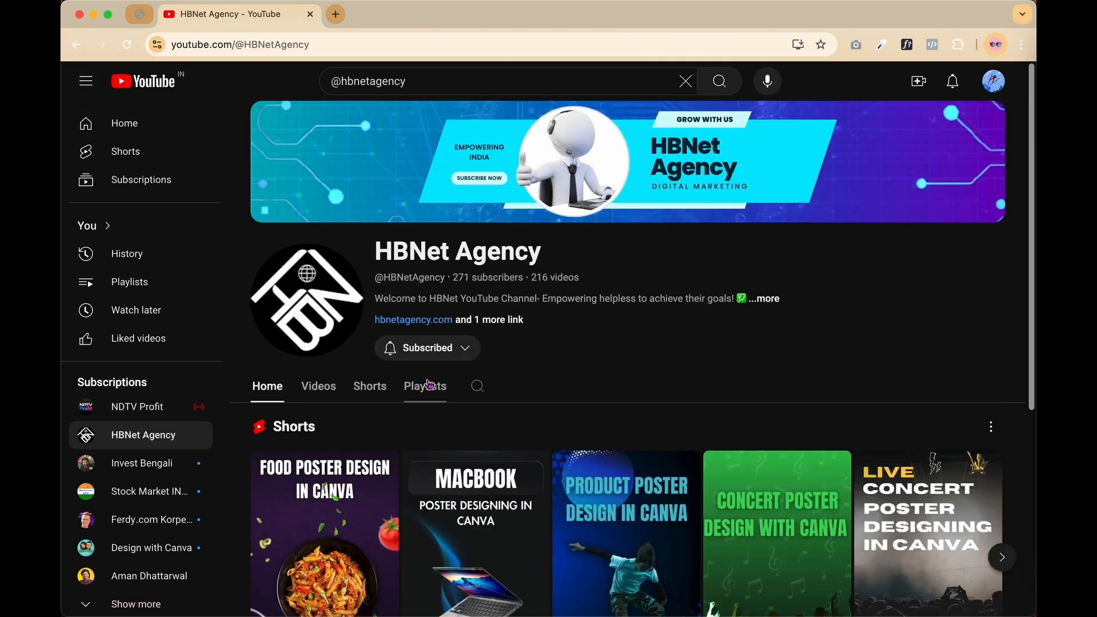
left_click(429, 384)
Step: Play 'Animated Text Headline' from the LEARN ELEMENTOR PRO ELEMENTS playlist and expand its description
scroll(497, 500, "down", 2)
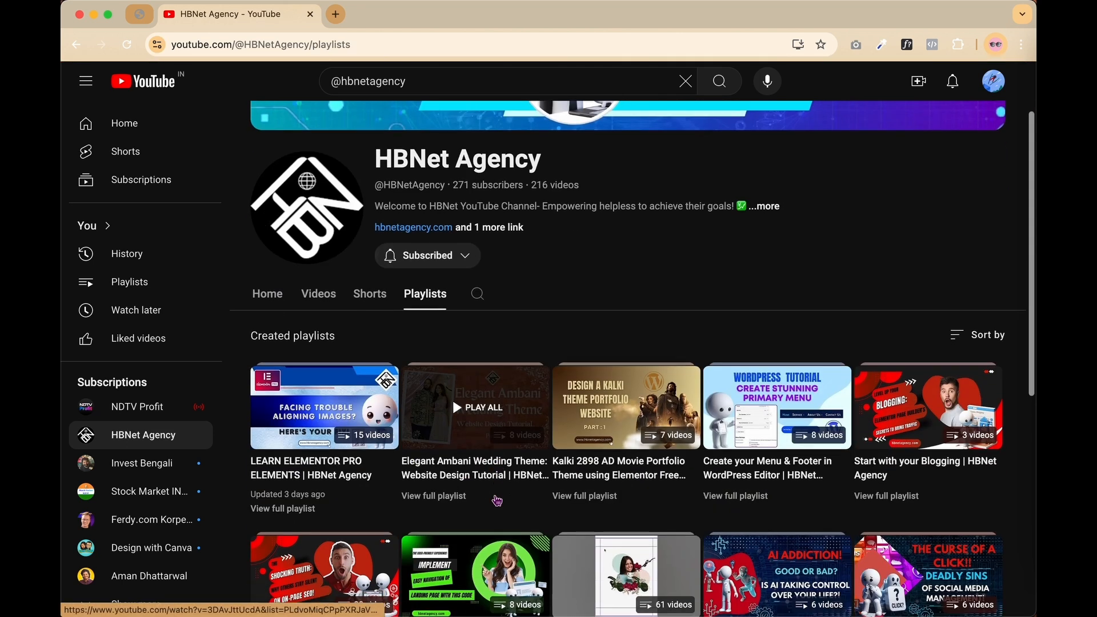
scroll(497, 500, "down", 1)
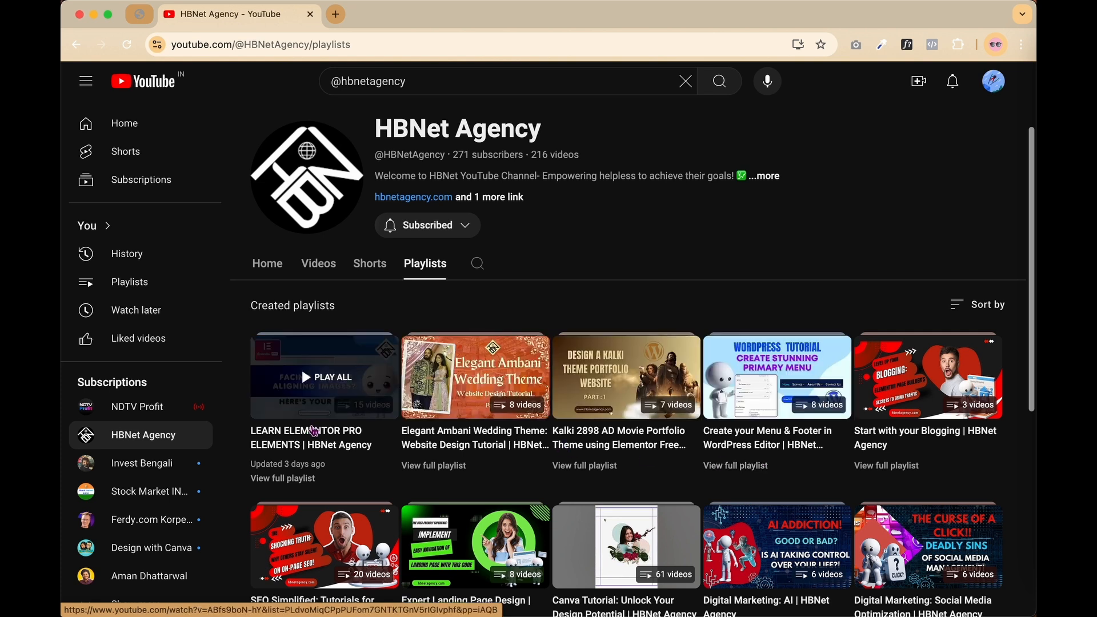
left_click(313, 431)
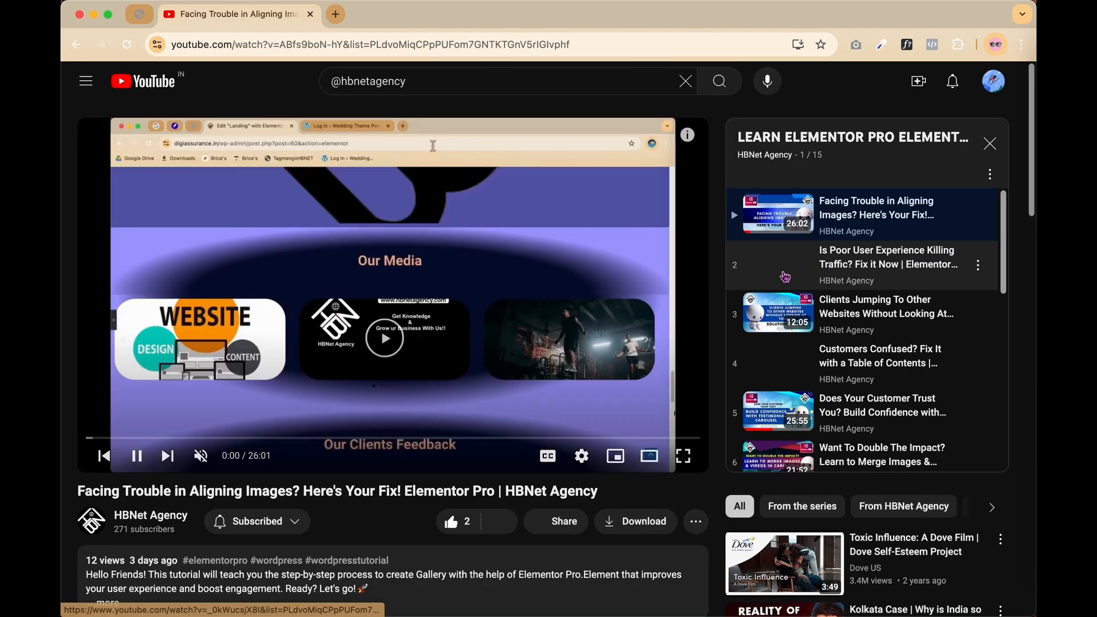
scroll(785, 276, "down", 10)
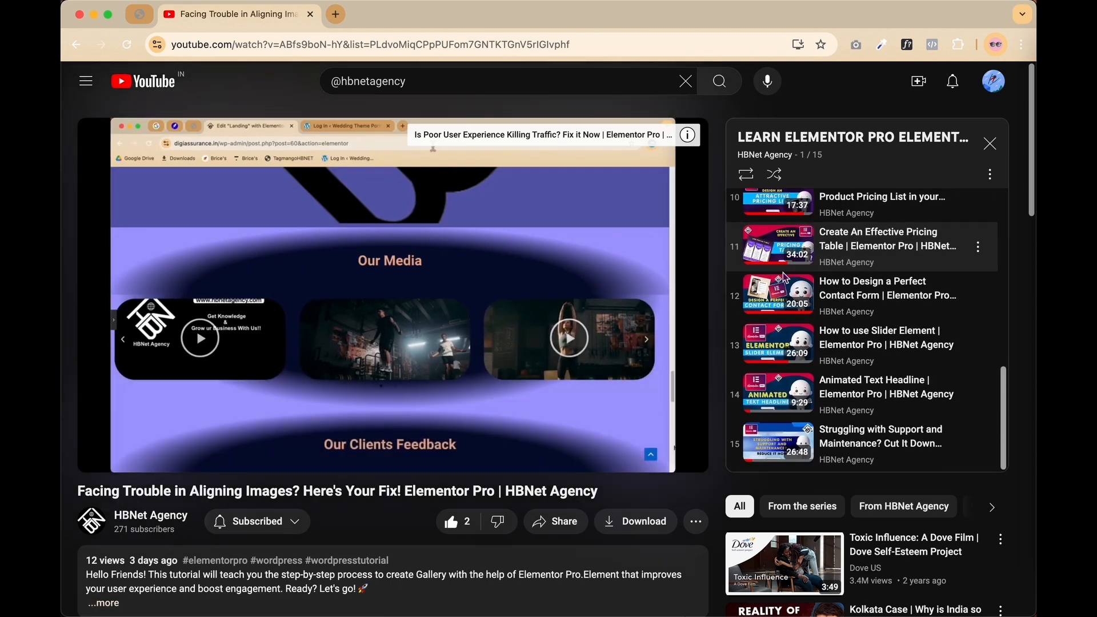
left_click(784, 395)
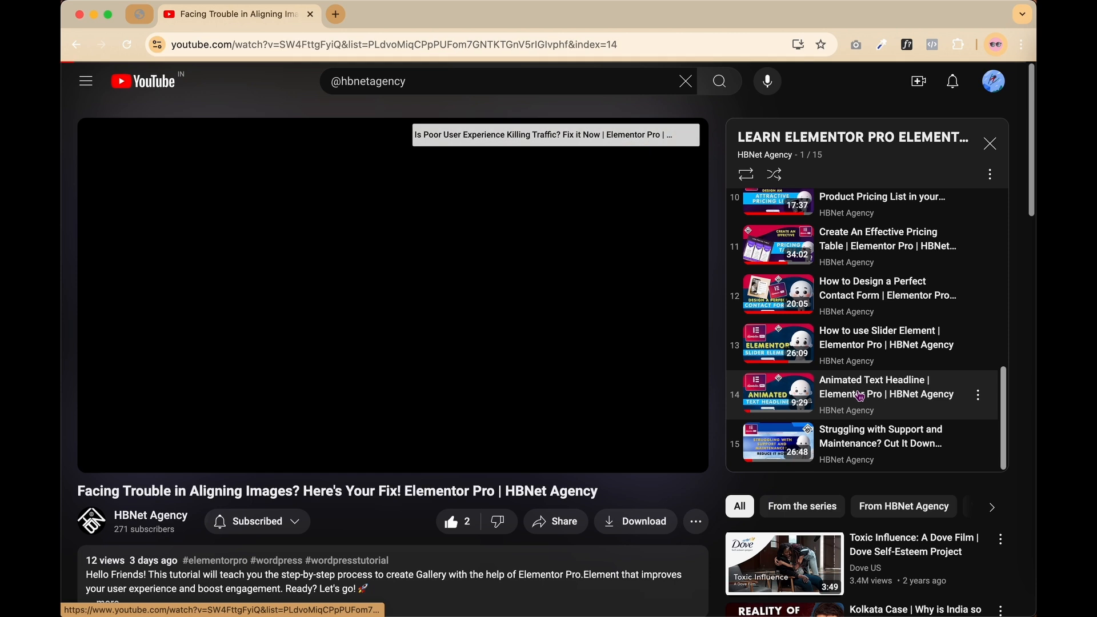
scroll(312, 436, "down", 2)
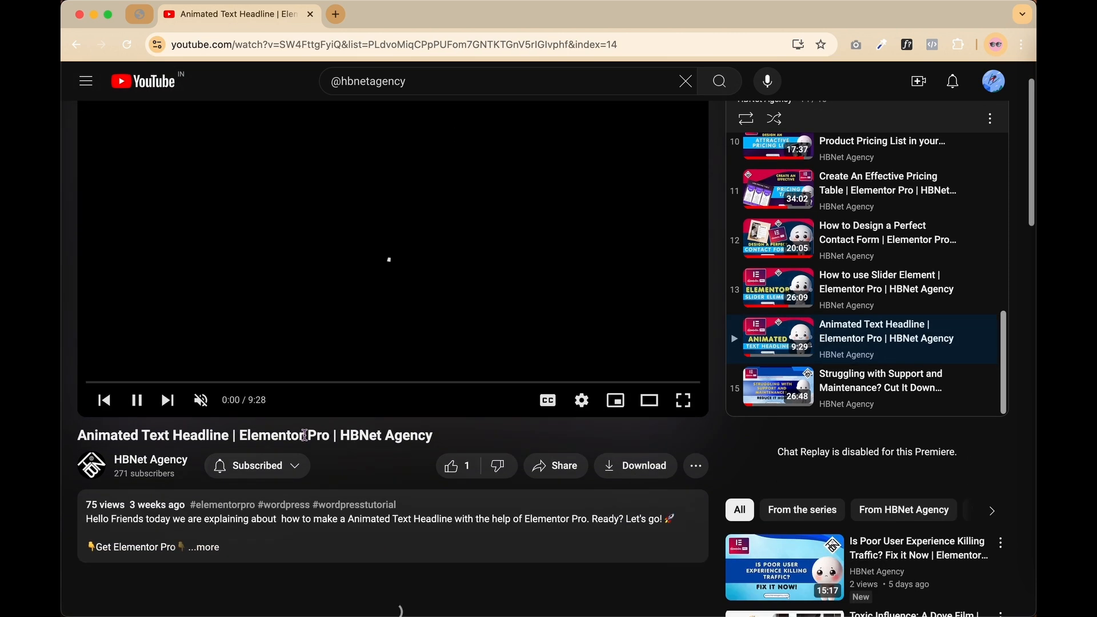
scroll(304, 436, "down", 2)
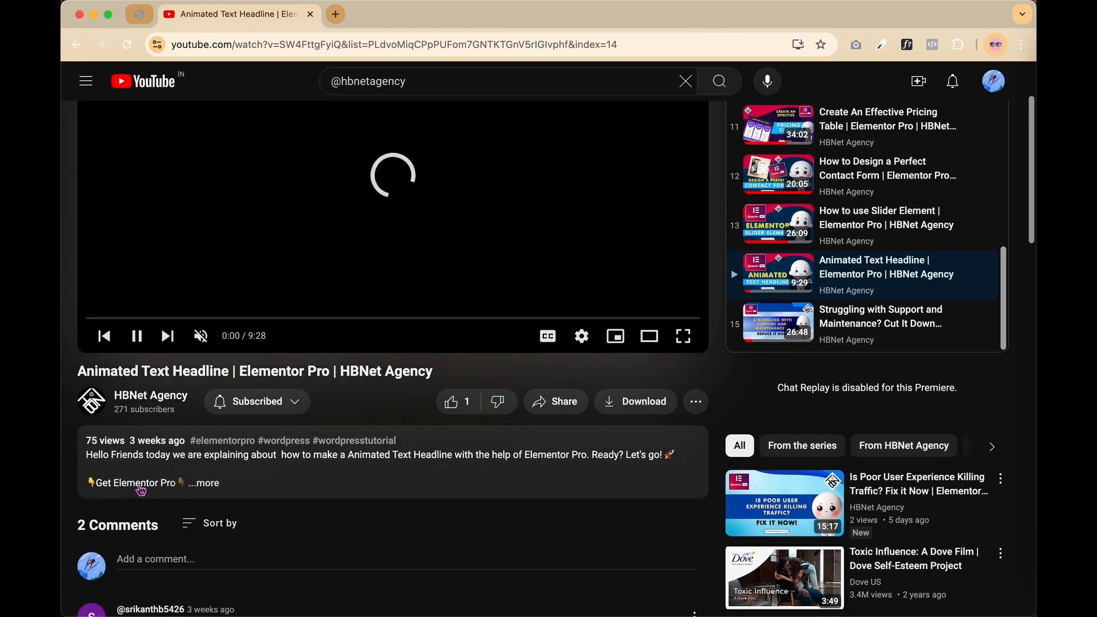
left_click(207, 484)
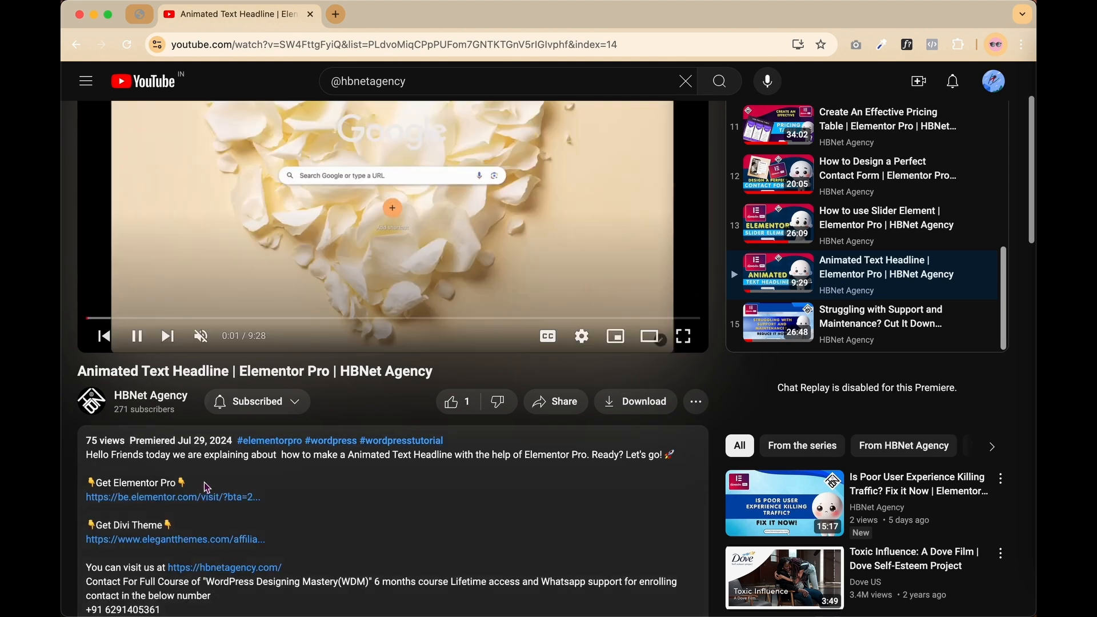
Step: Follow the Get Elementor Pro link and expand the pricing page's Compare Plan Features table
left_click(173, 505)
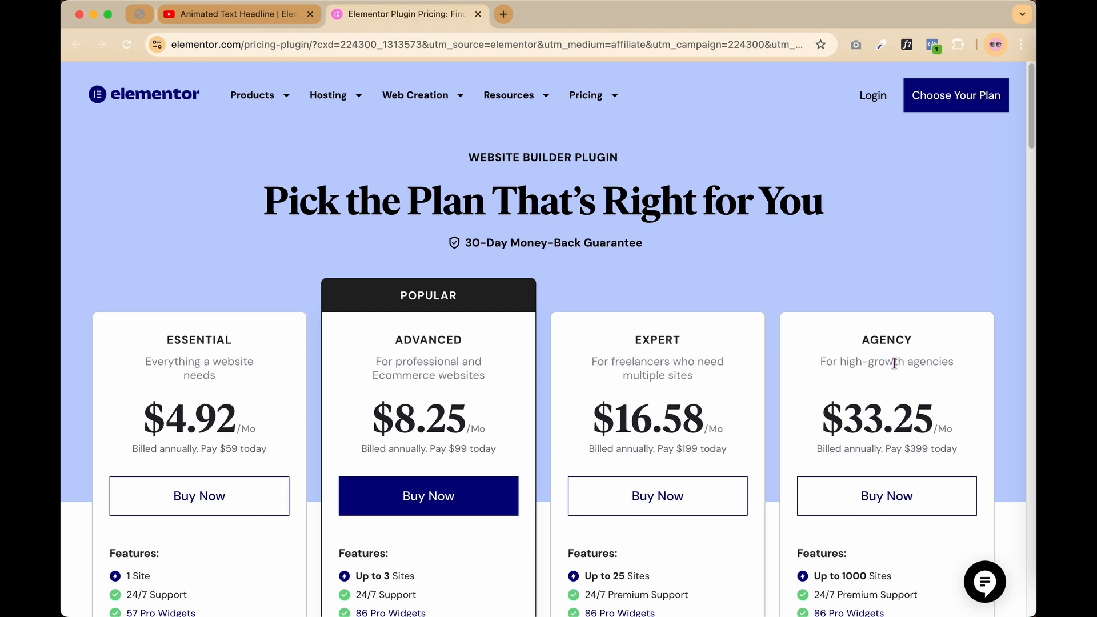
scroll(894, 364, "down", 2)
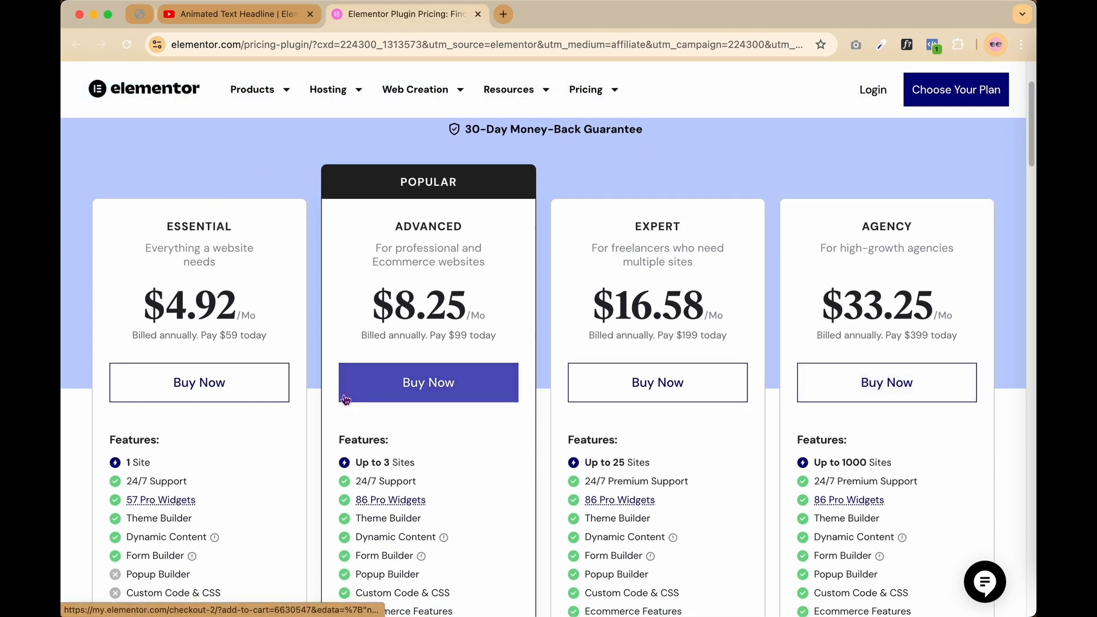
scroll(225, 472, "down", 1)
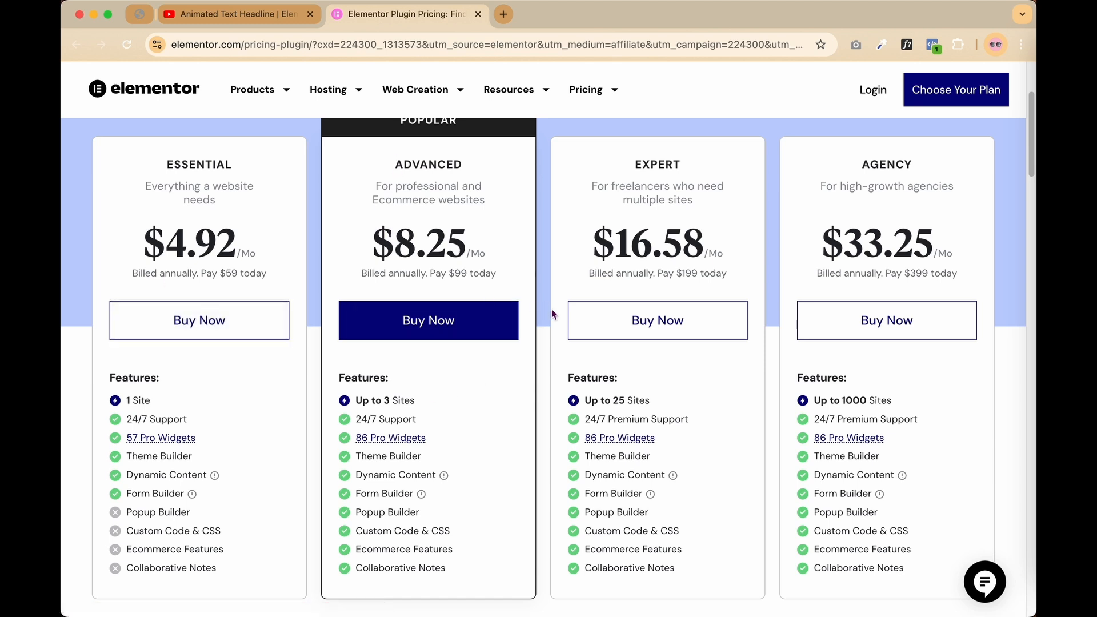
scroll(551, 309, "down", 5)
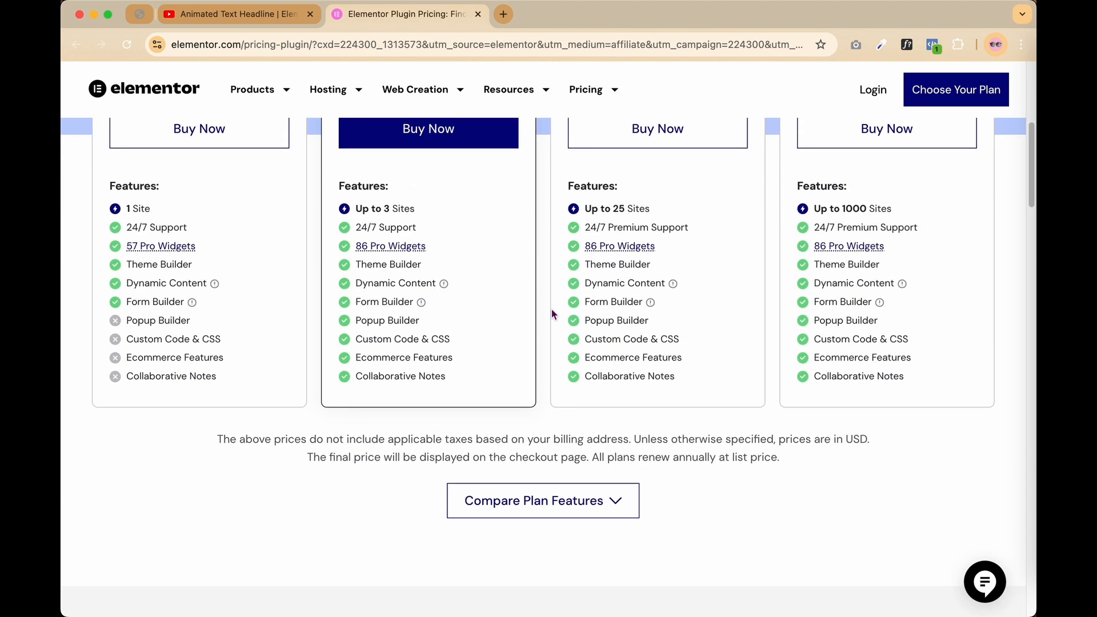
left_click(594, 501)
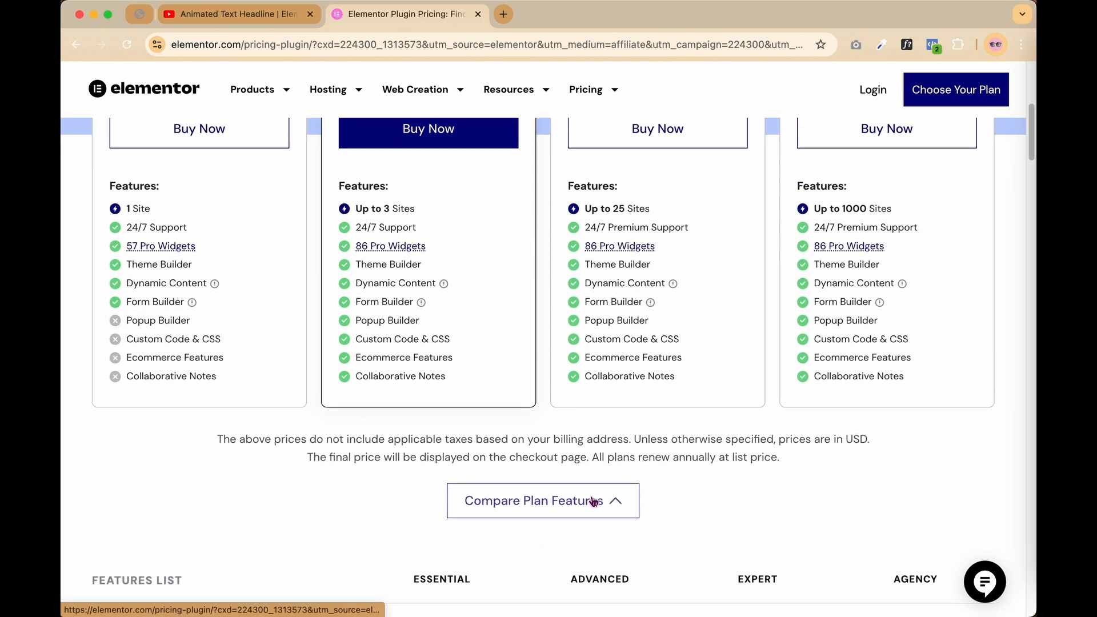
scroll(594, 503, "down", 15)
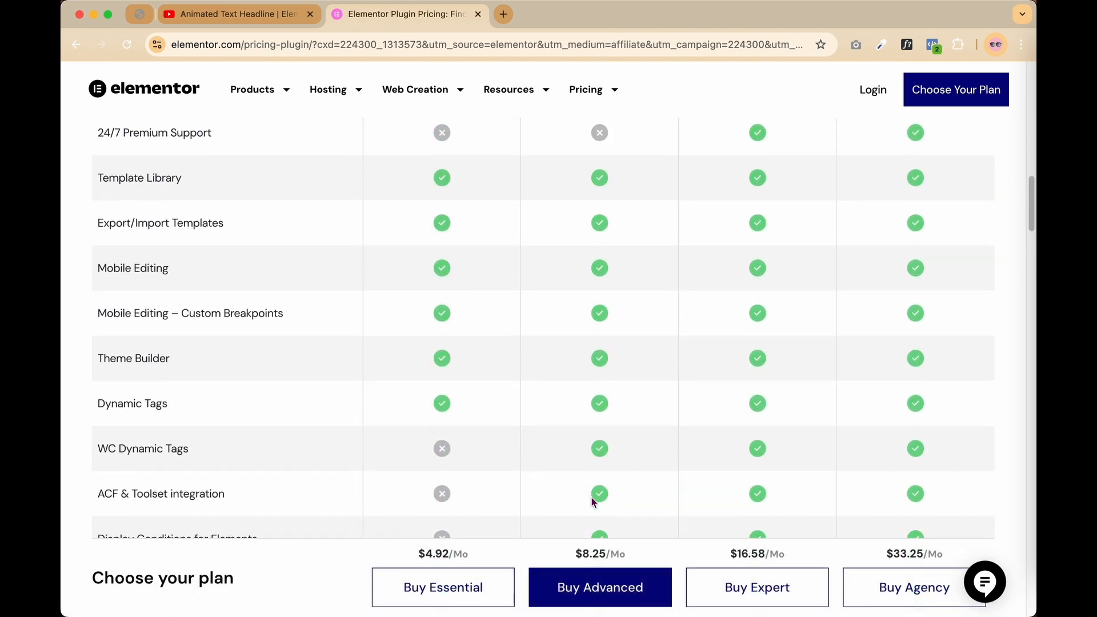
scroll(593, 503, "down", 10)
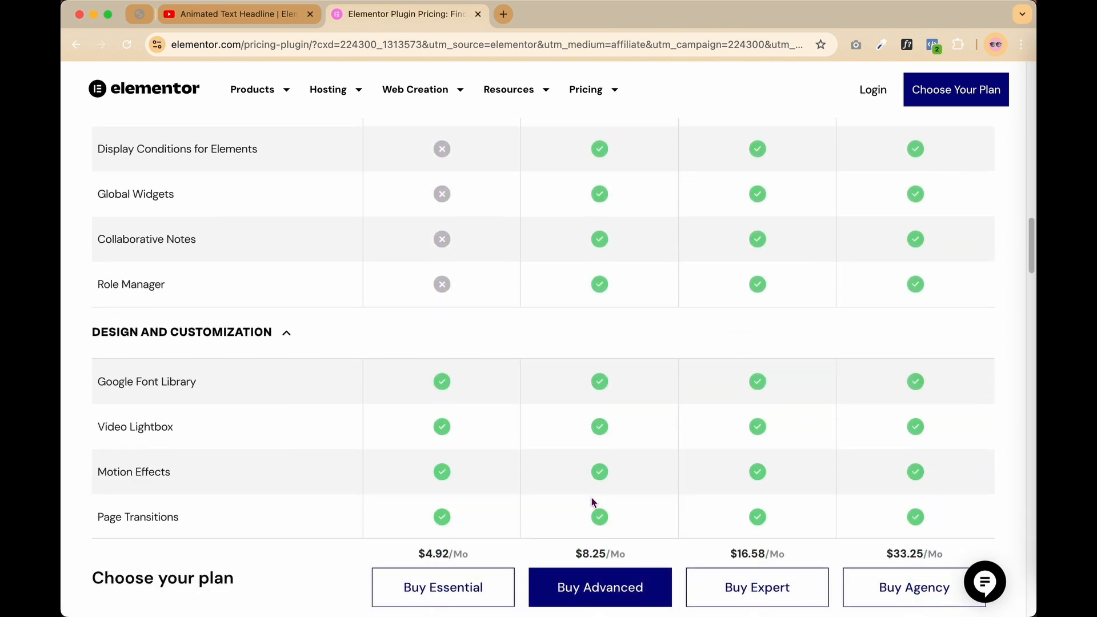
scroll(591, 498, "down", 2)
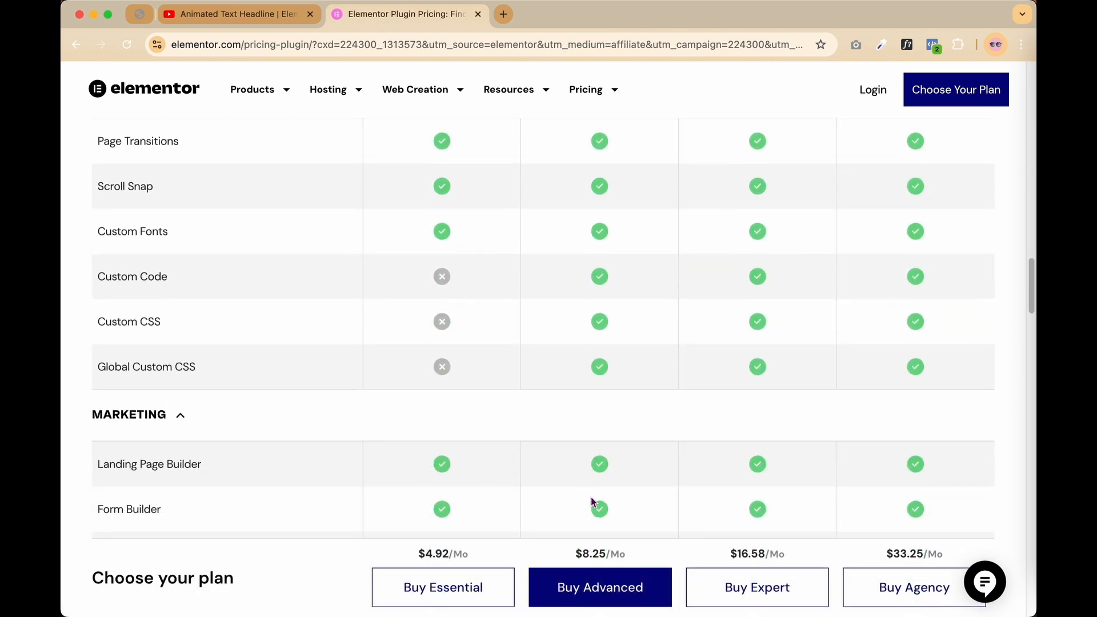
scroll(592, 498, "up", 20)
scroll(591, 496, "up", 10)
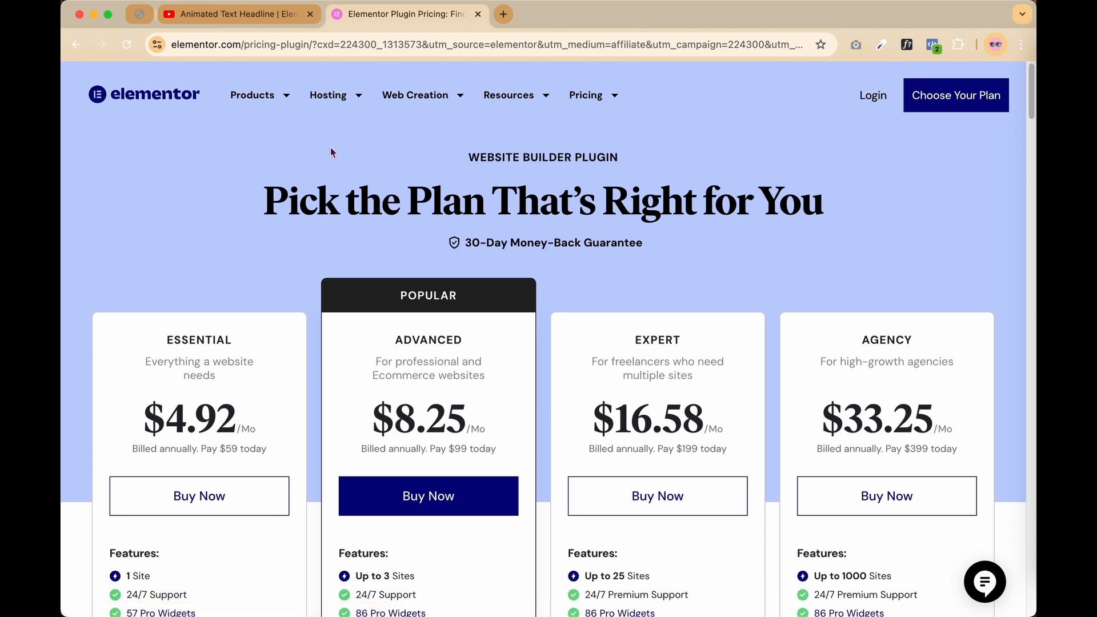
Step: From the YouTube description, follow the Get Divi Theme link to the Elegant Themes homepage
left_click(250, 16)
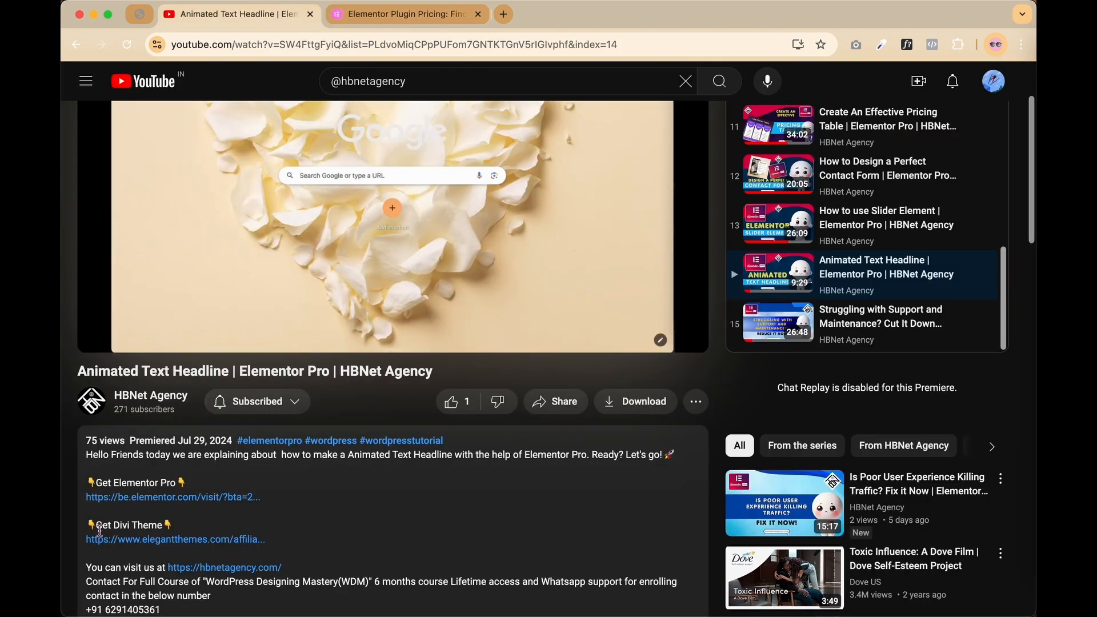
left_click(172, 541)
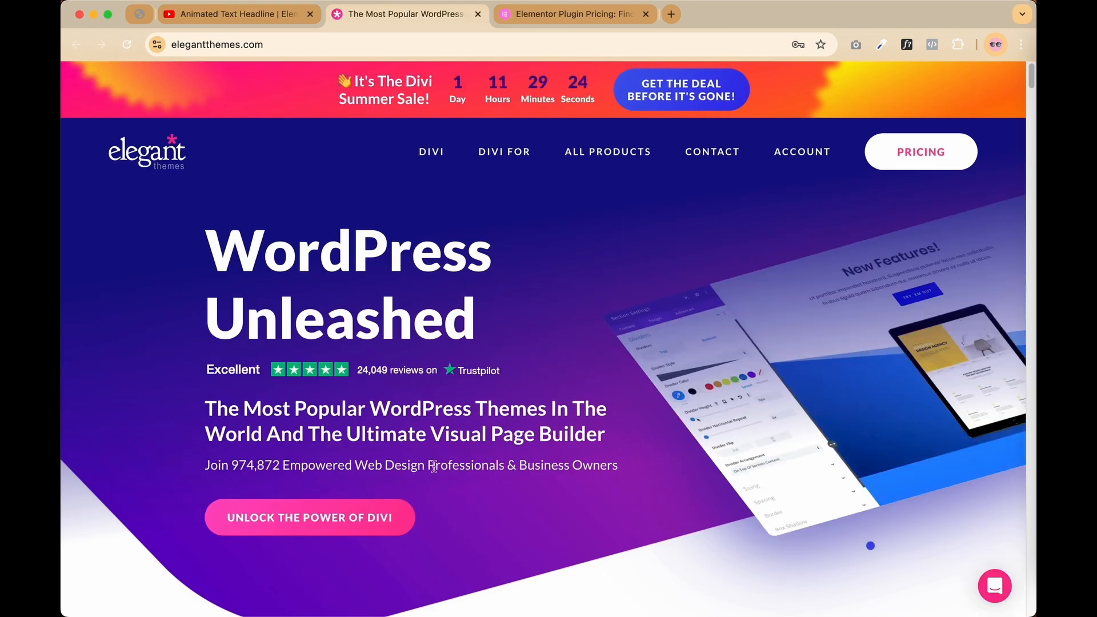
scroll(436, 473, "down", 3)
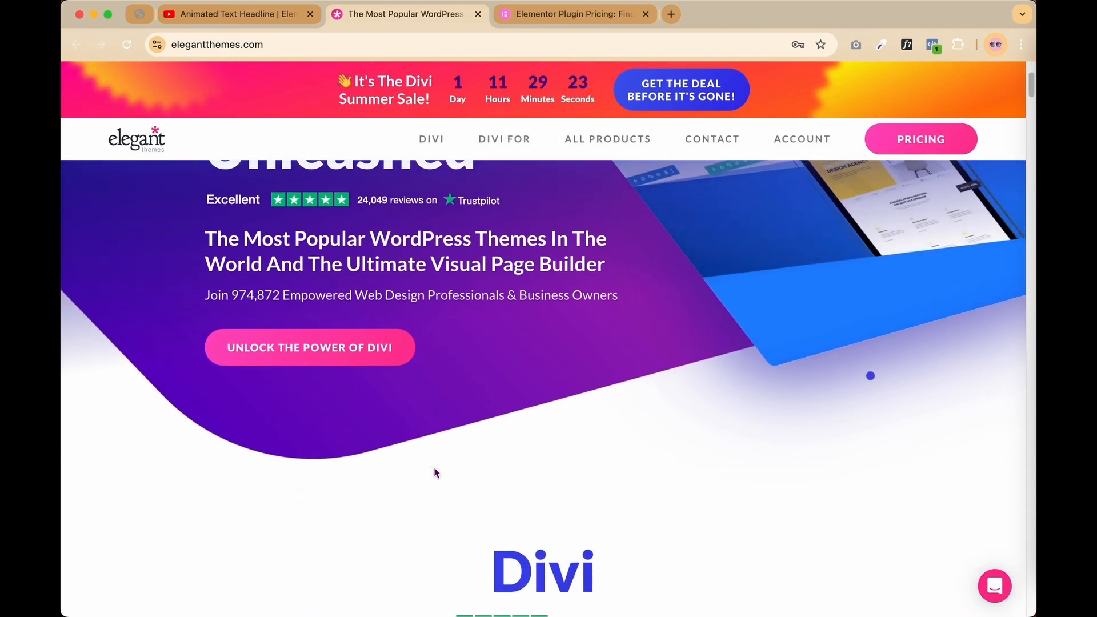
scroll(436, 473, "up", 3)
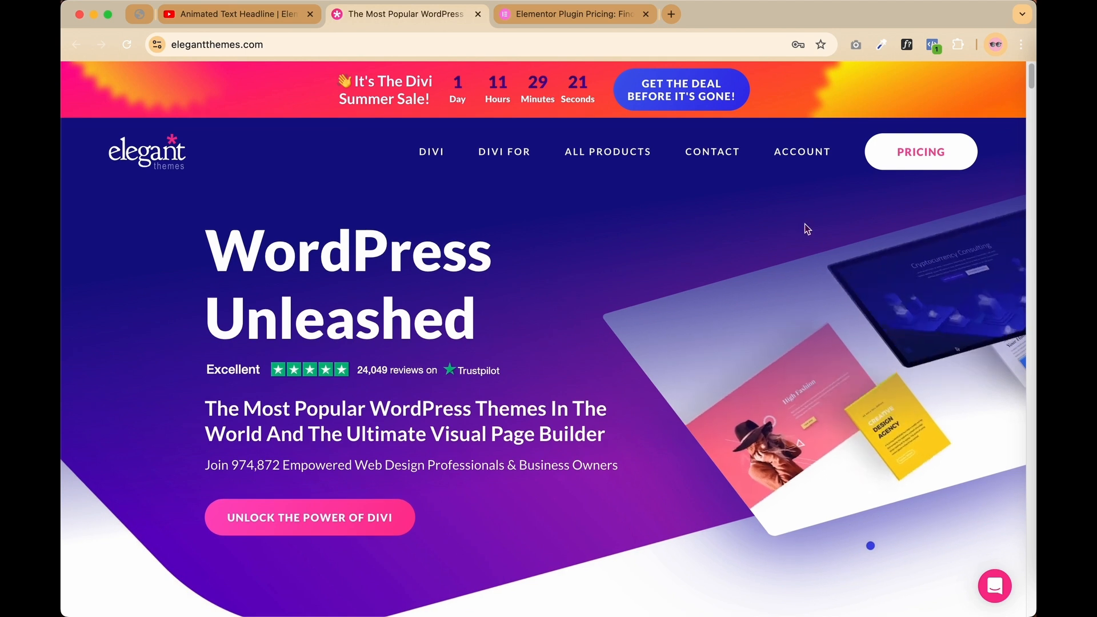
Step: Go to Divi pricing and sign up for the $70 per year plan
left_click(943, 165)
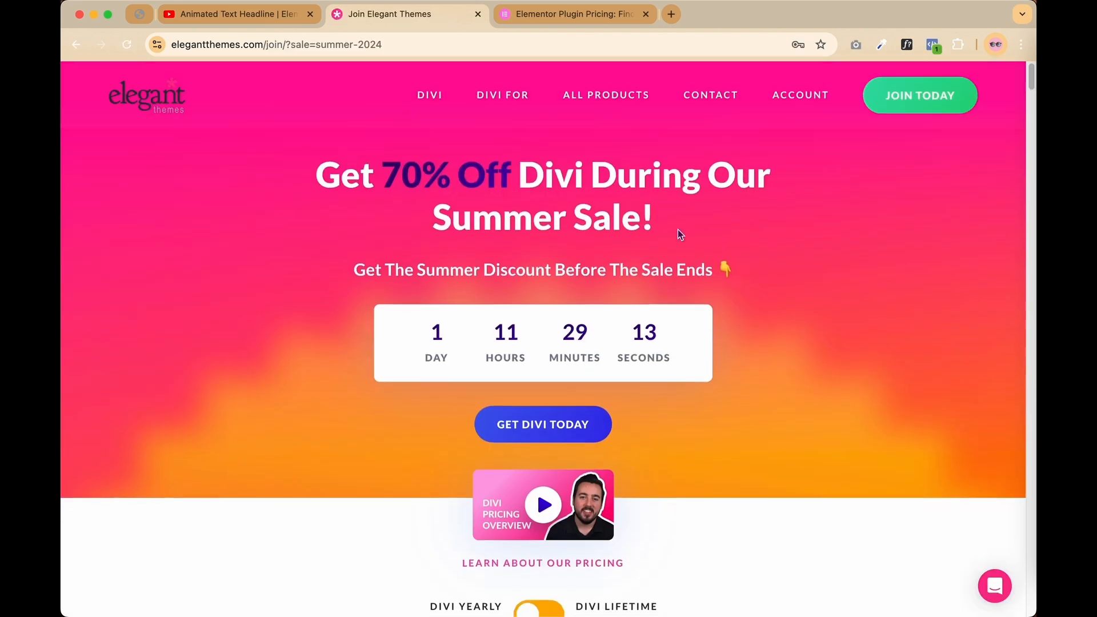
scroll(680, 234, "down", 5)
scroll(680, 234, "down", 2)
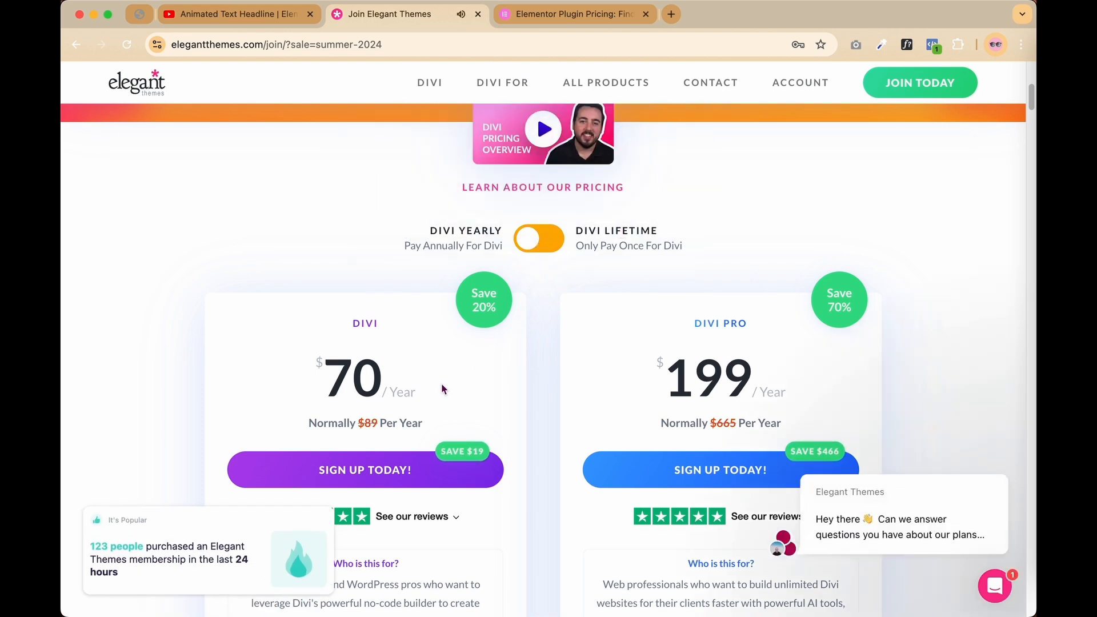
left_click(402, 471)
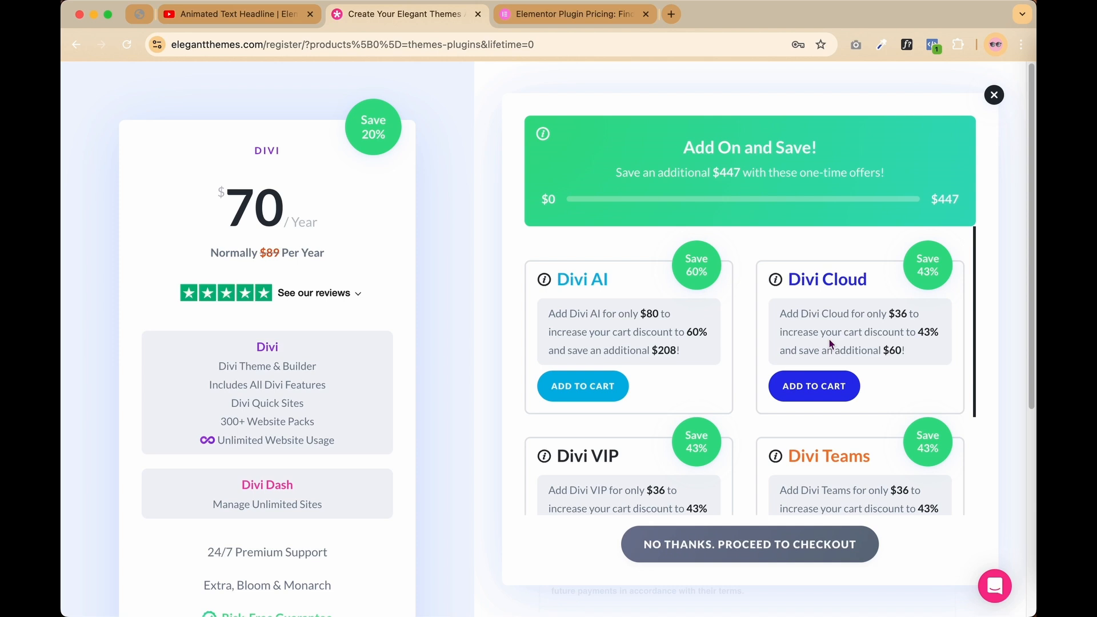
Step: Dismiss the add-on offers, return to pricing and switch to the Divi Lifetime plans
left_click(994, 96)
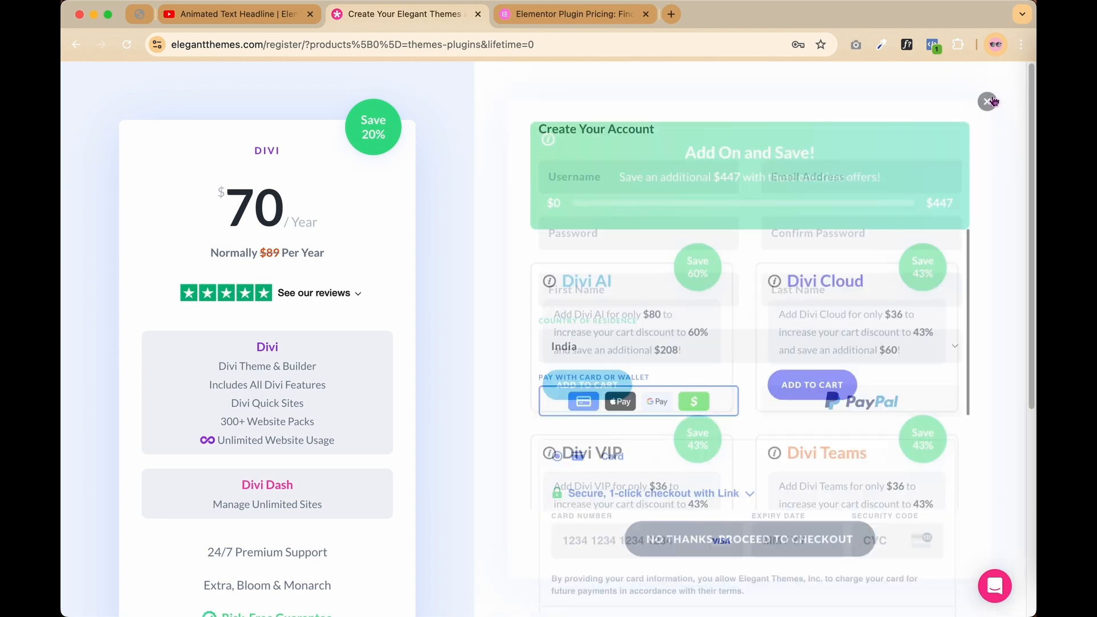
scroll(800, 160, "down", 3)
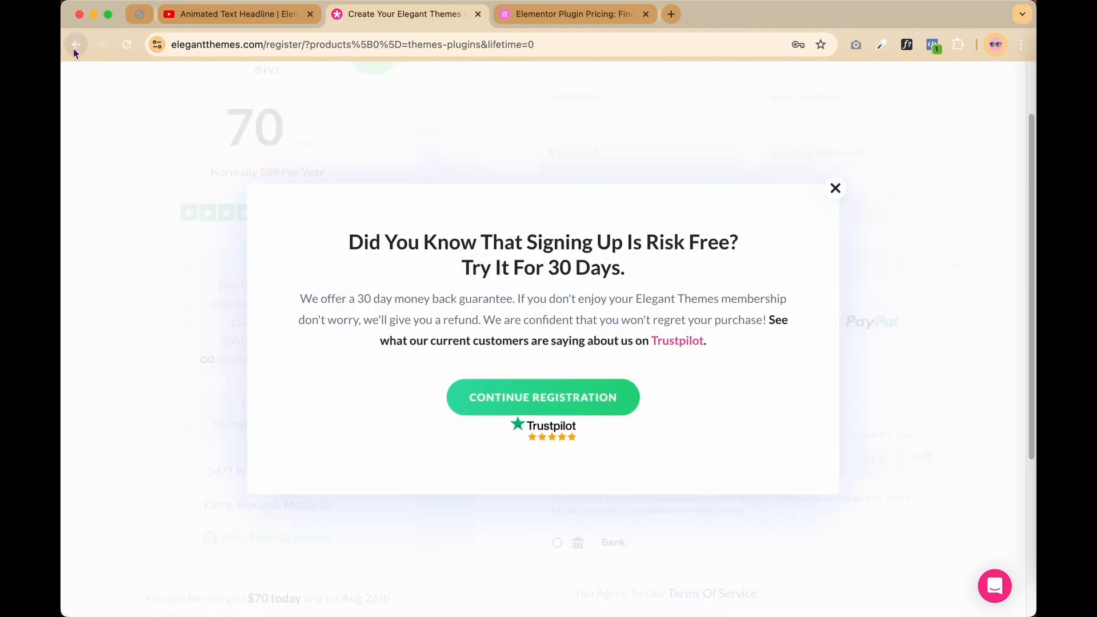
left_click(73, 48)
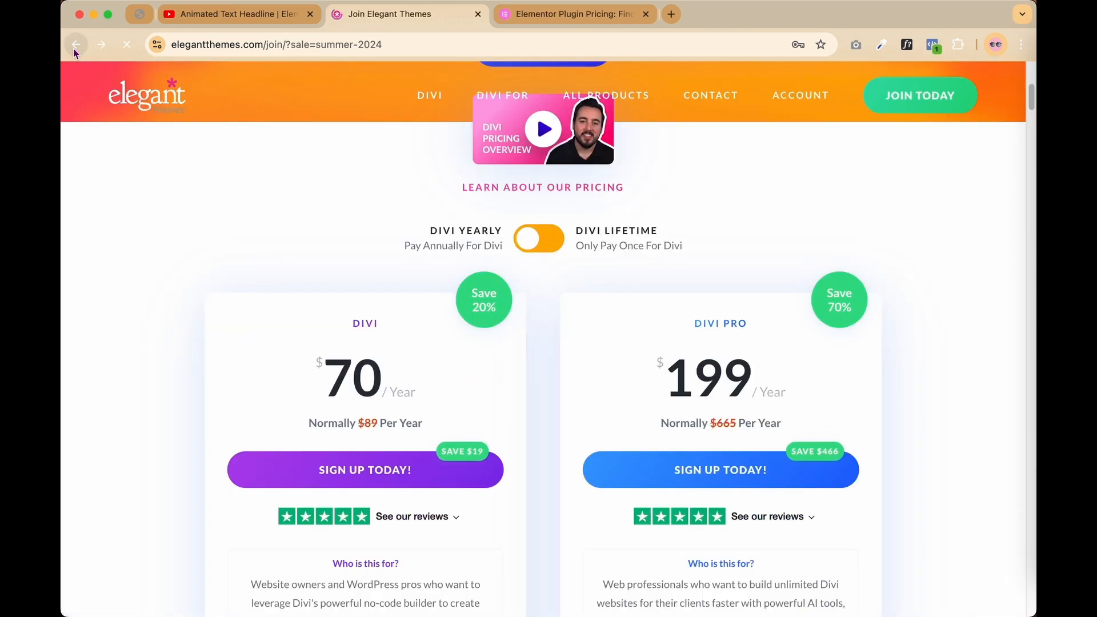
left_click(552, 244)
scroll(598, 342, "down", 3)
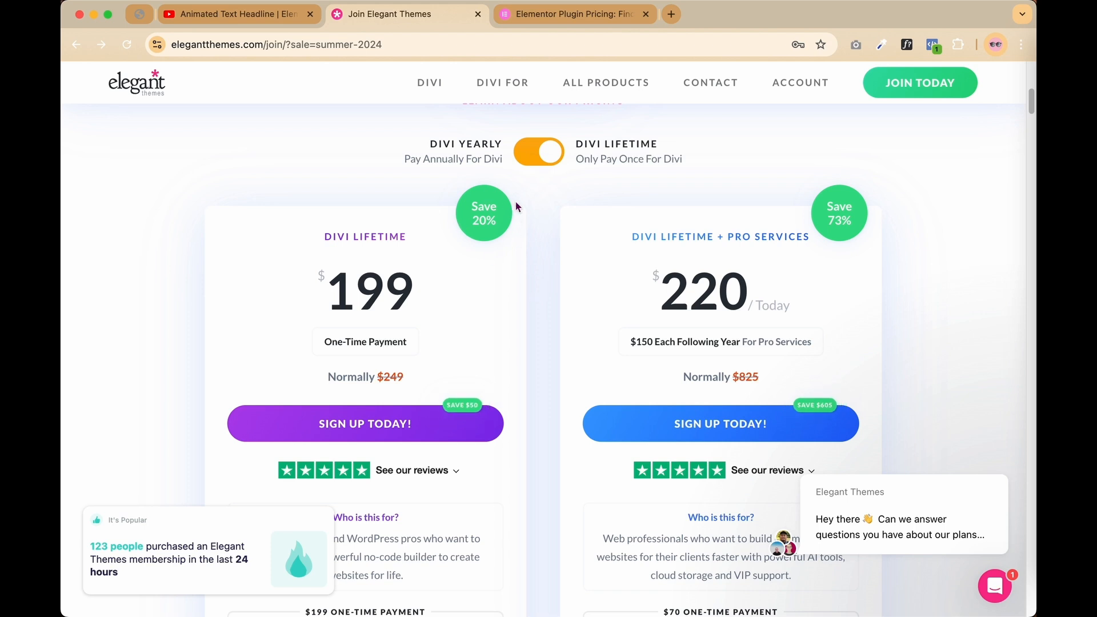
Step: Sign up for the $199 Divi Lifetime plan and close the add-on offers panel
left_click(366, 421)
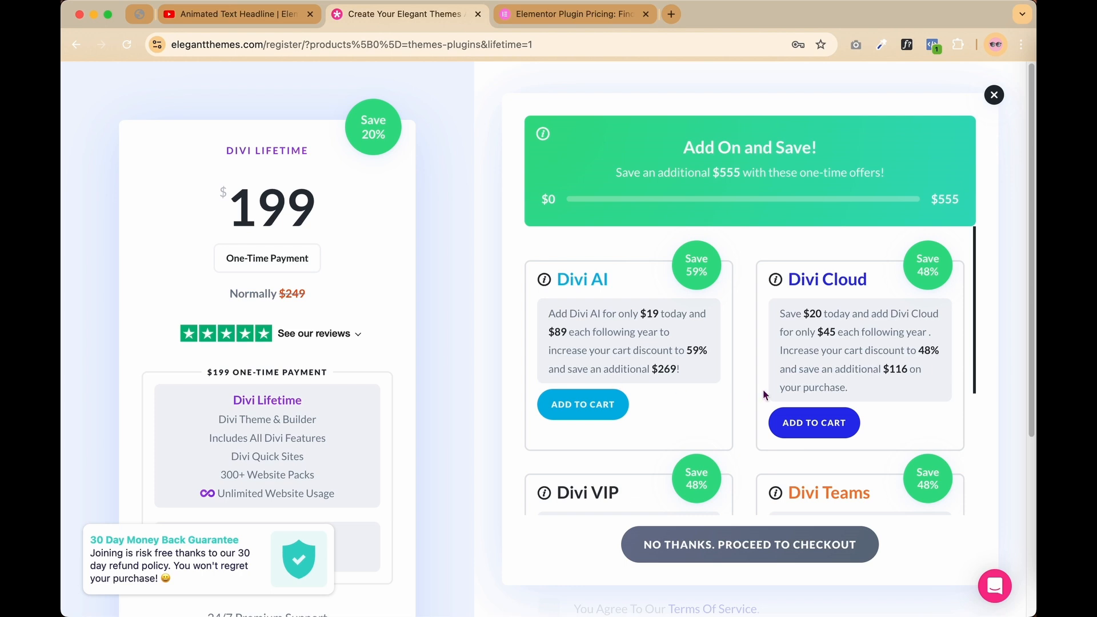
scroll(764, 393, "down", 4)
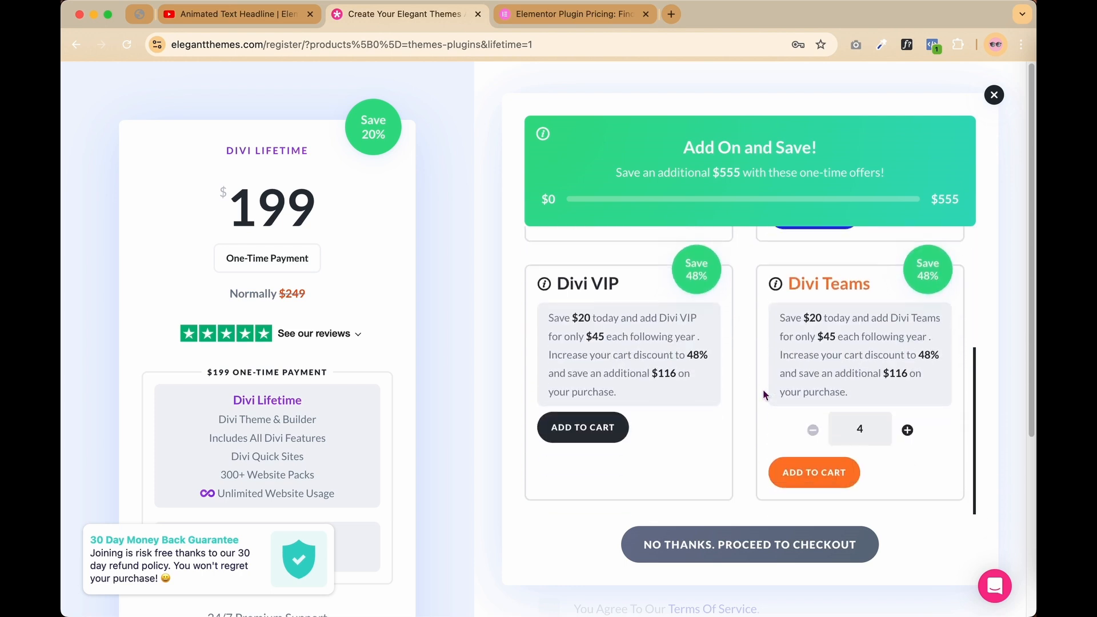
scroll(762, 389, "up", 1)
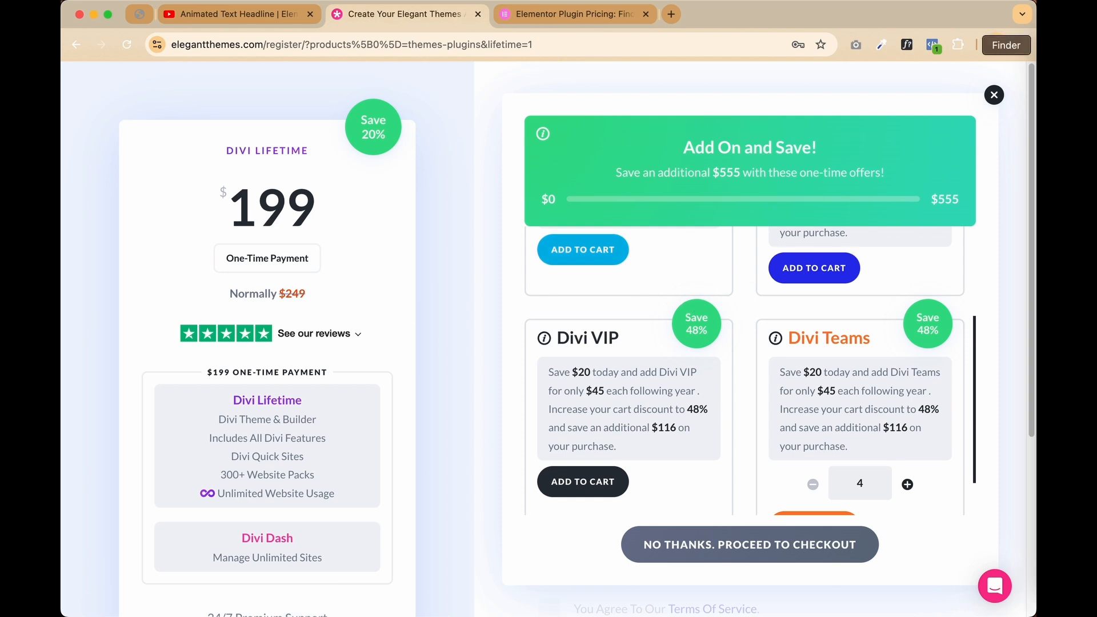
left_click(999, 100)
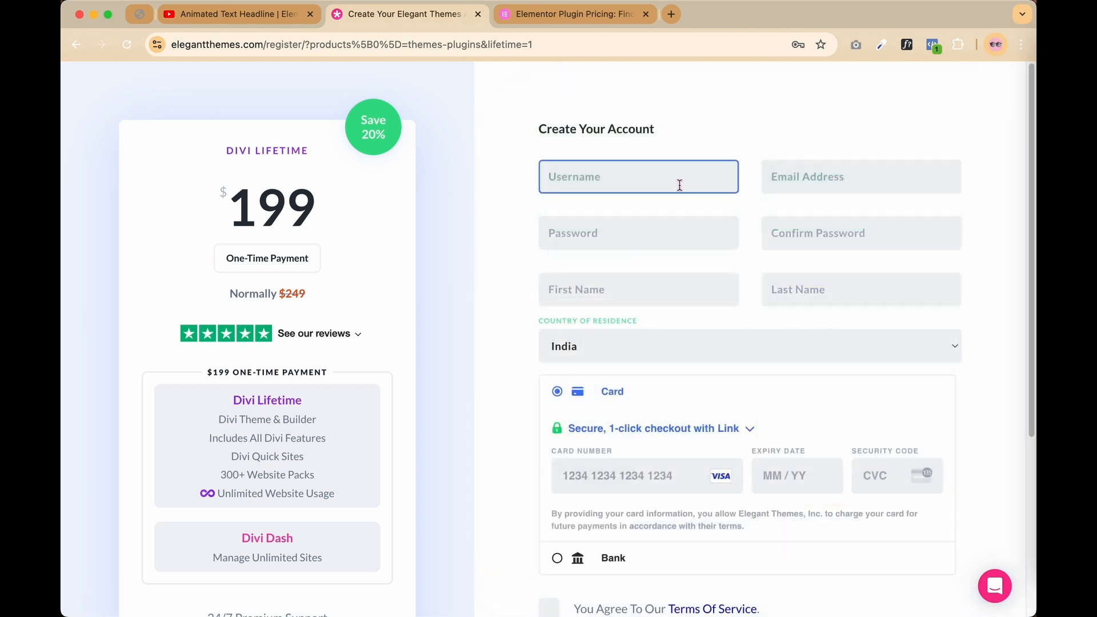
Step: Enter a capitalised username and the account e-mail address in the account form
left_click(612, 175)
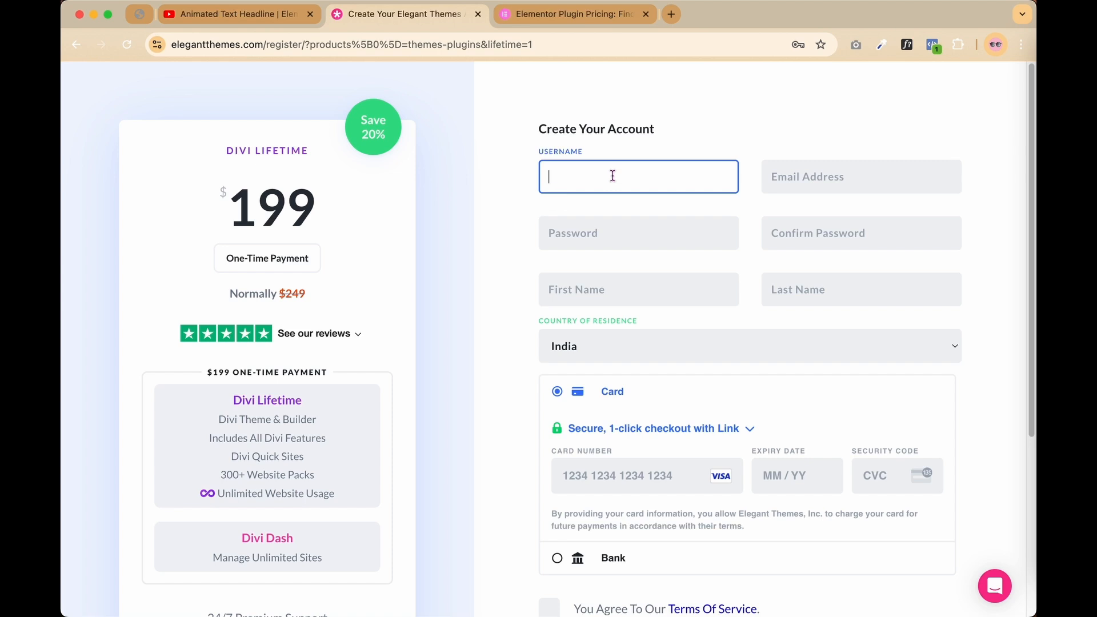
key("Caps_Lock")
type("A")
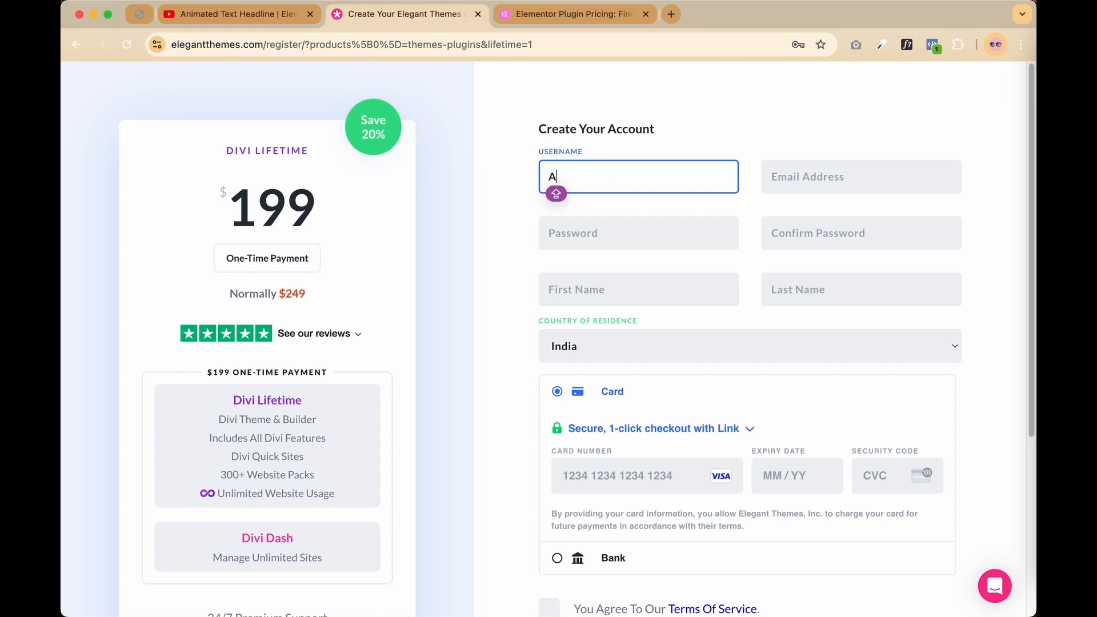
type("BCSD")
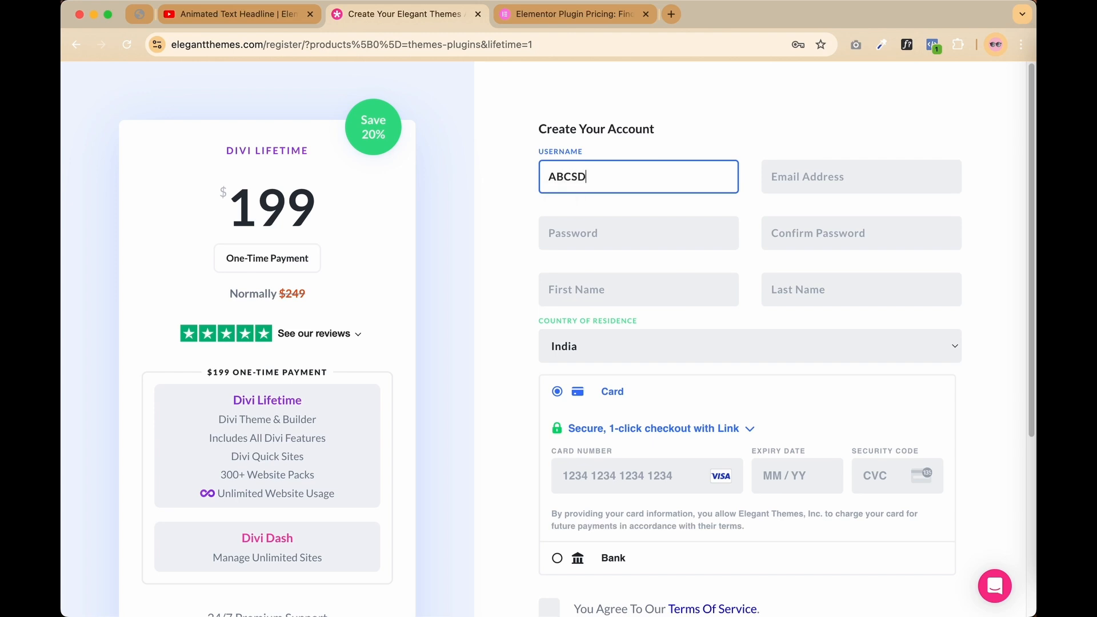
left_click(808, 176)
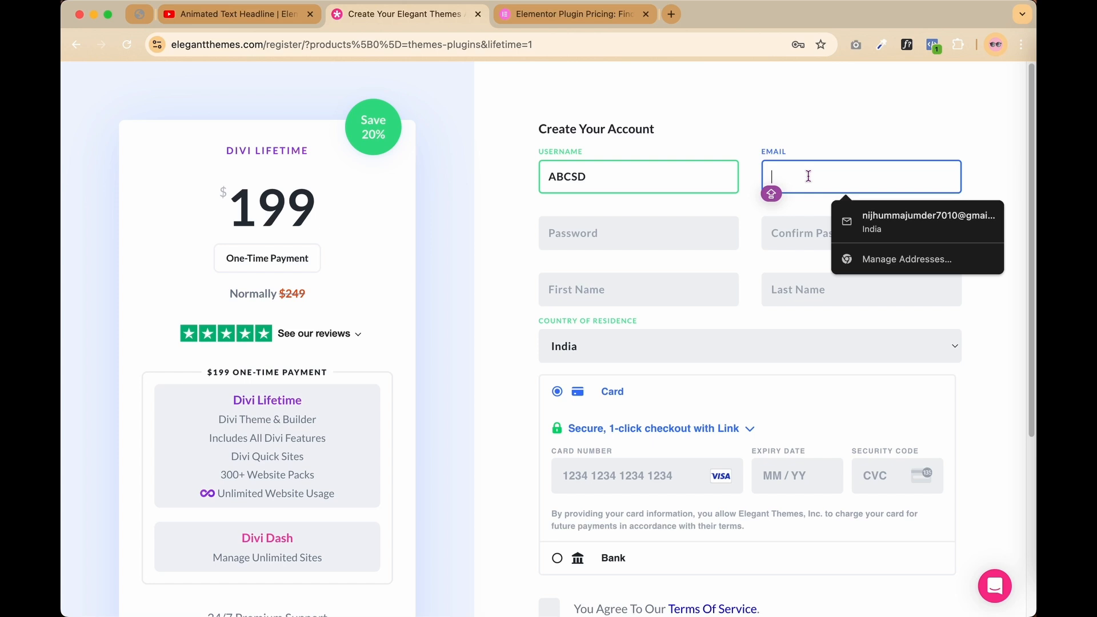
key("Caps_Lock")
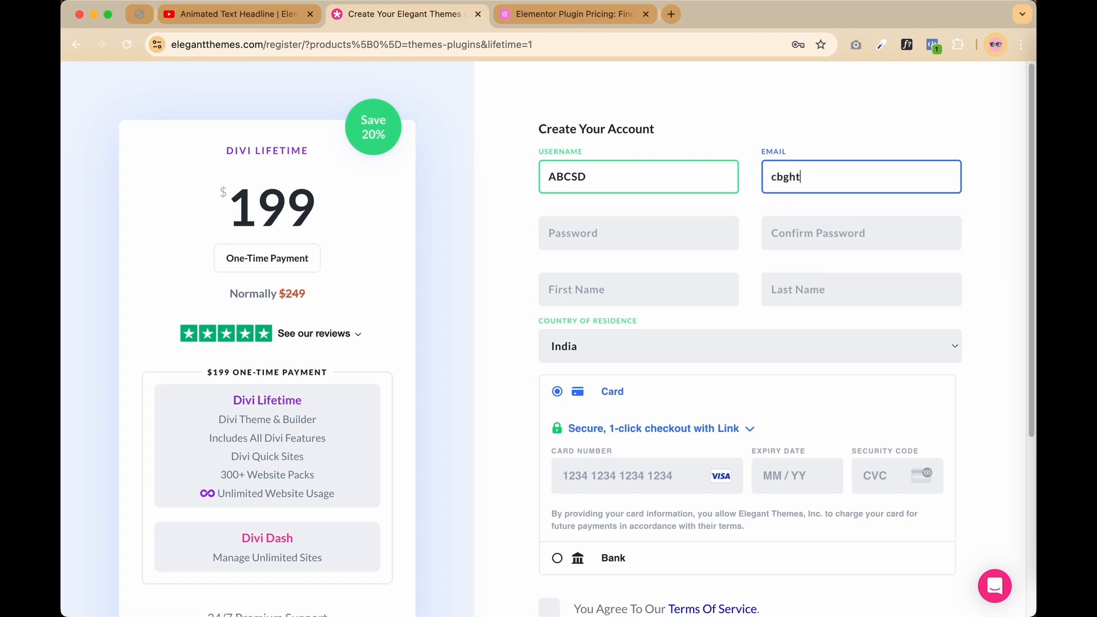
Step: Fill in the password, confirm password, first name and last name fields
left_click(604, 227)
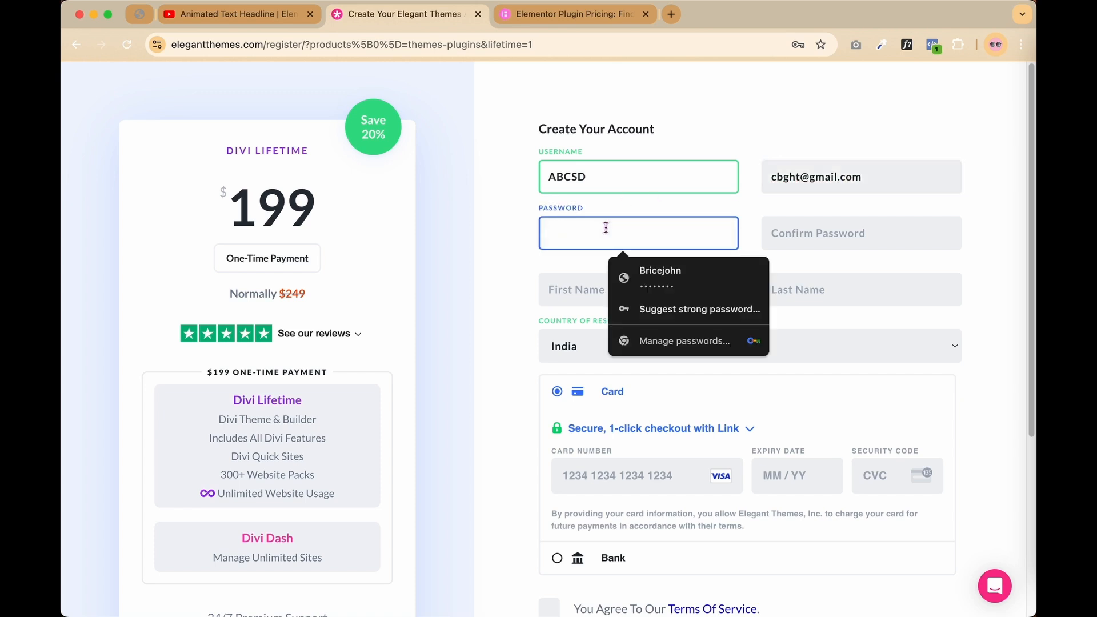
type("abcdef")
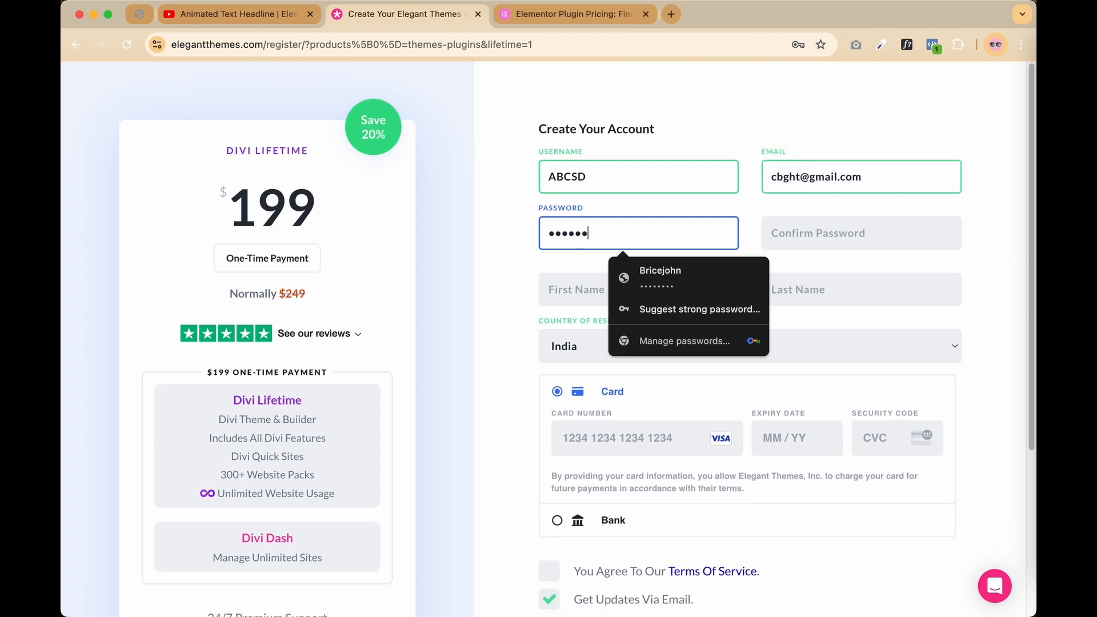
left_click(811, 239)
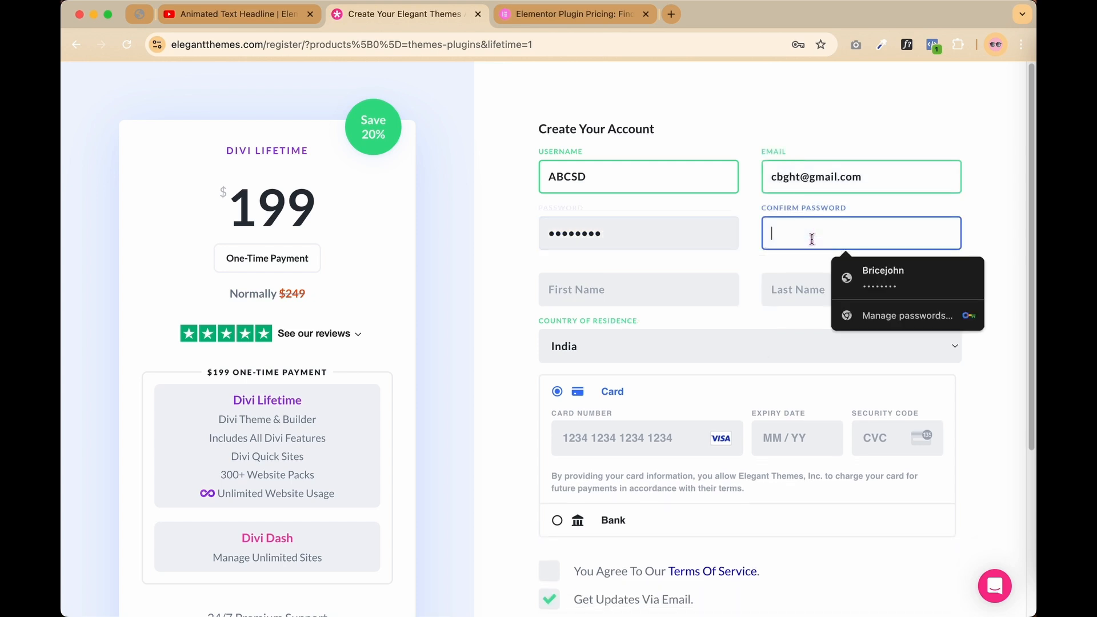
type("abc")
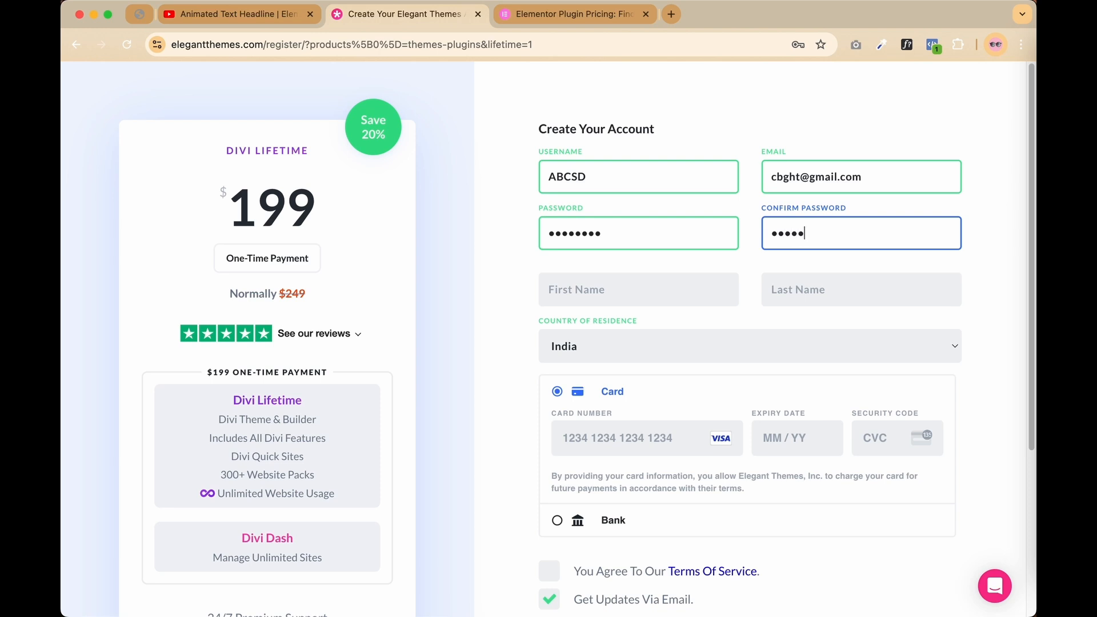
type("defgh")
left_click(615, 289)
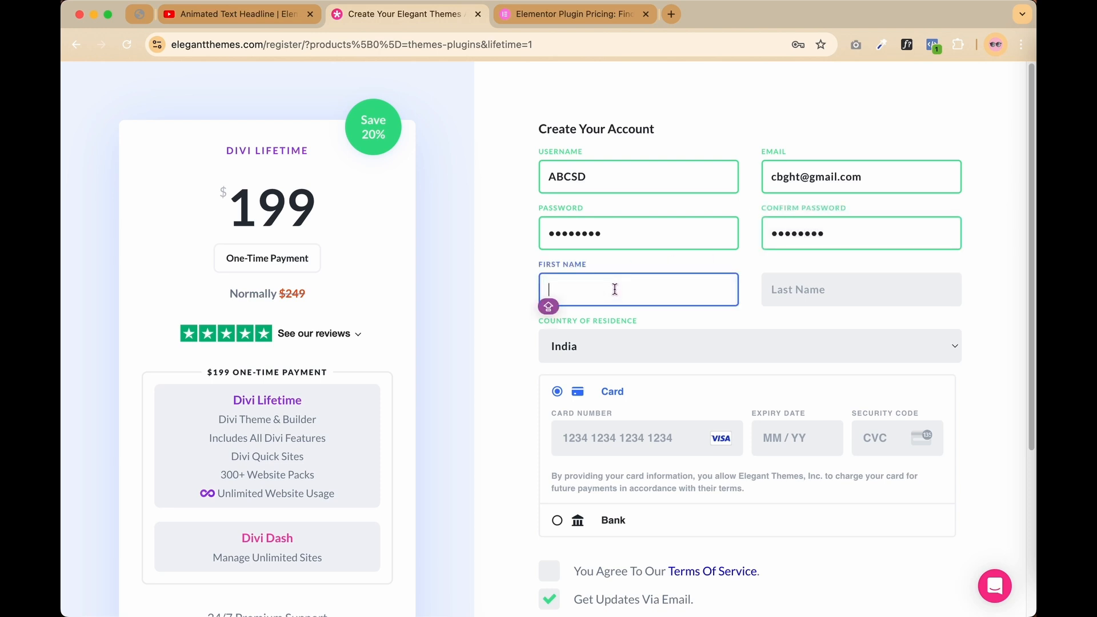
type("DFGH")
left_click(787, 283)
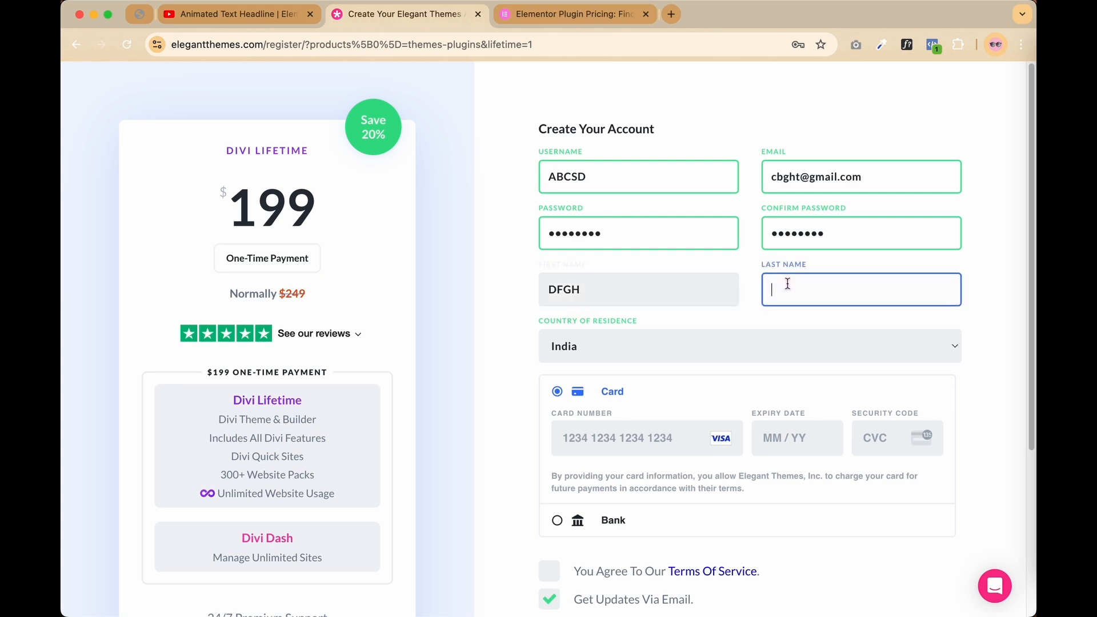
type("HKL")
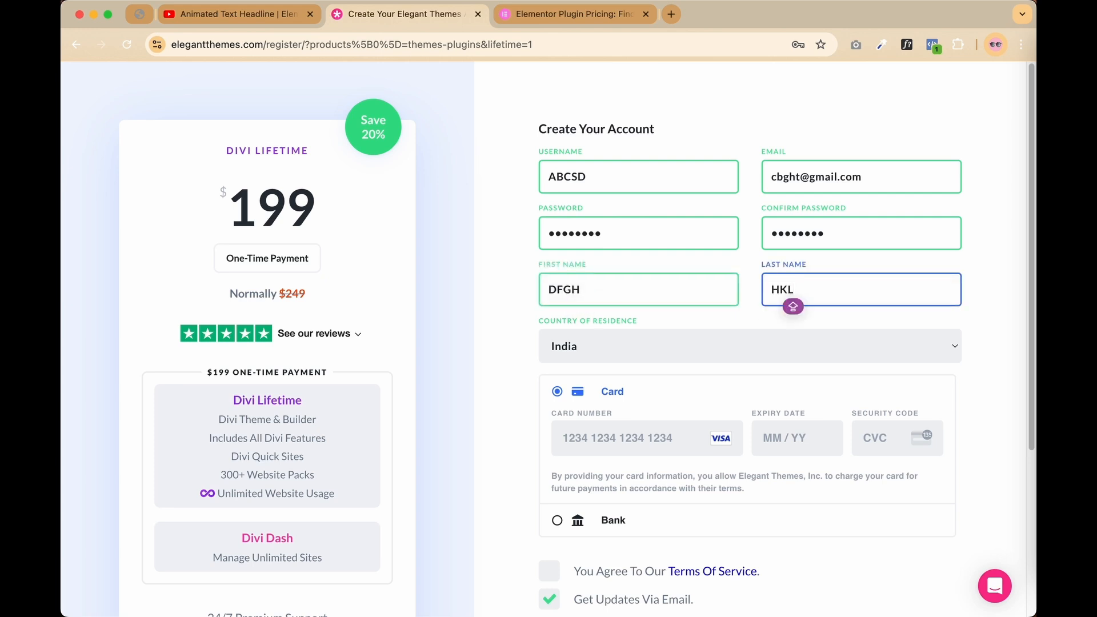
type("L")
left_click(651, 351)
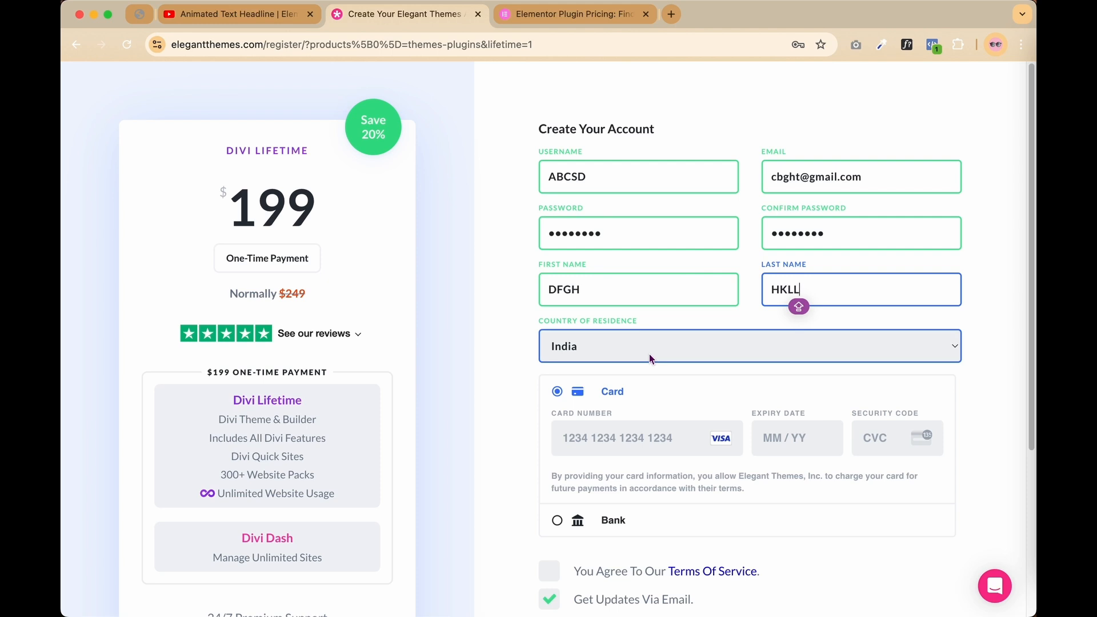
scroll(652, 358, "down", 1)
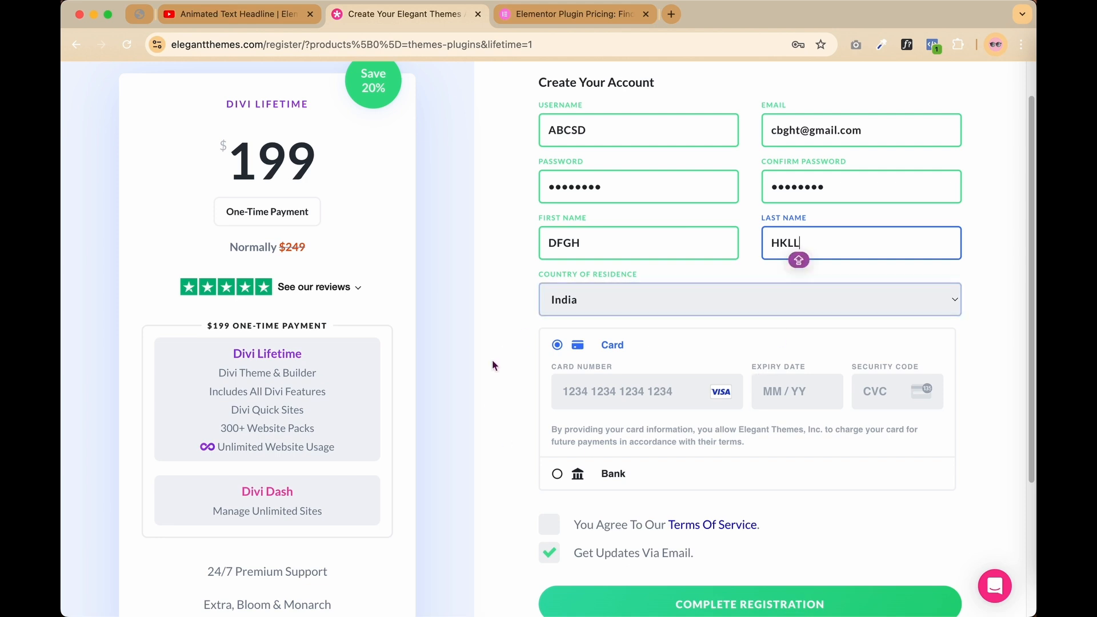
scroll(629, 413, "down", 1)
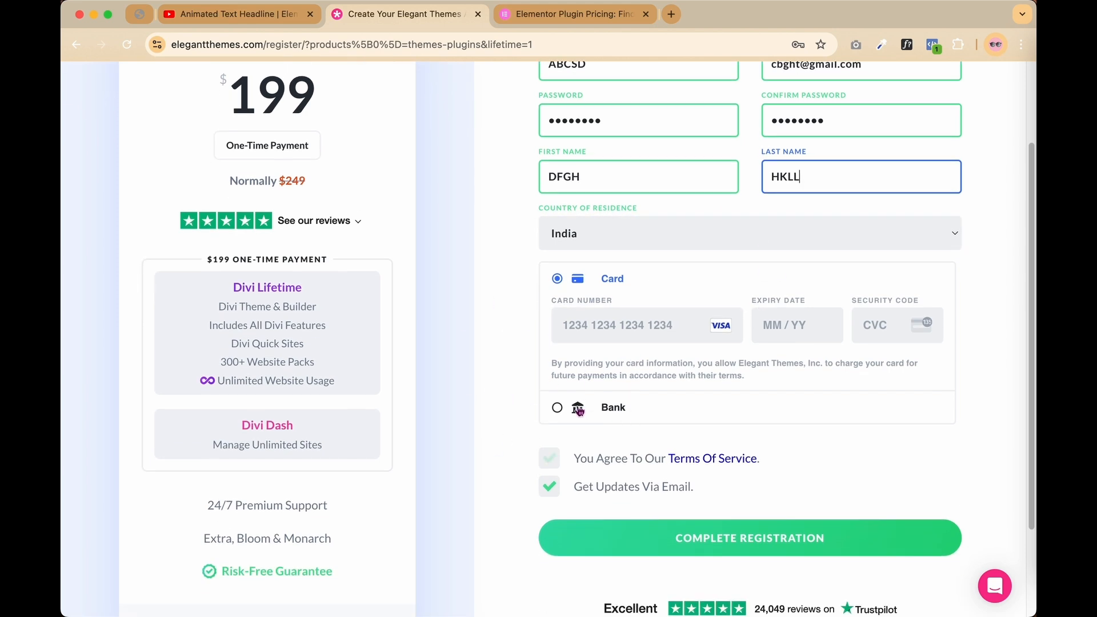
key("Caps_Lock")
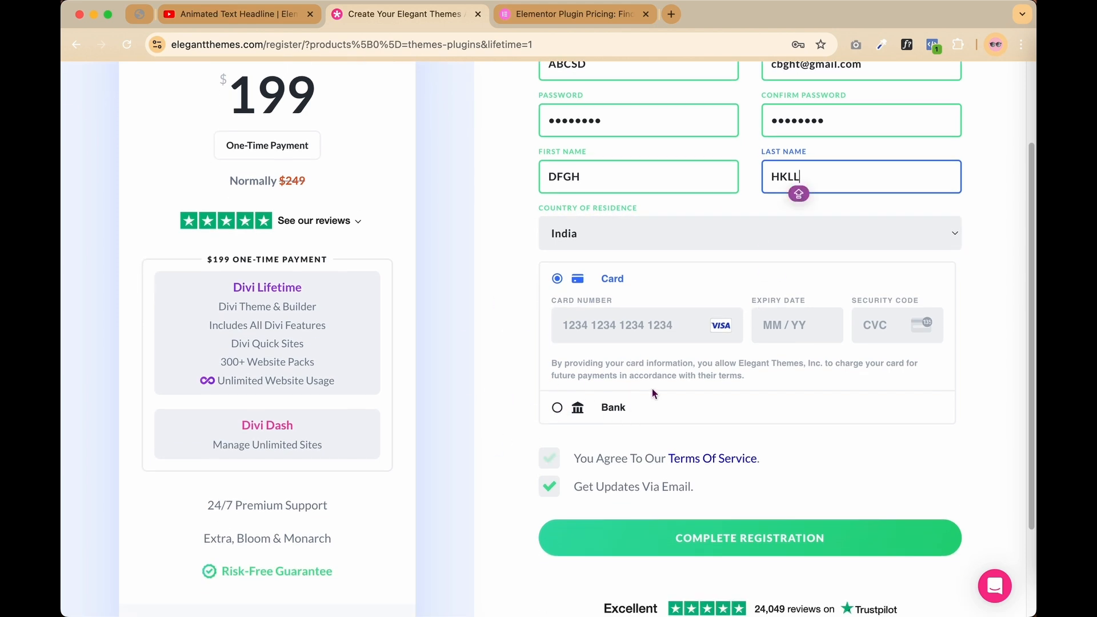
scroll(655, 394, "down", 1)
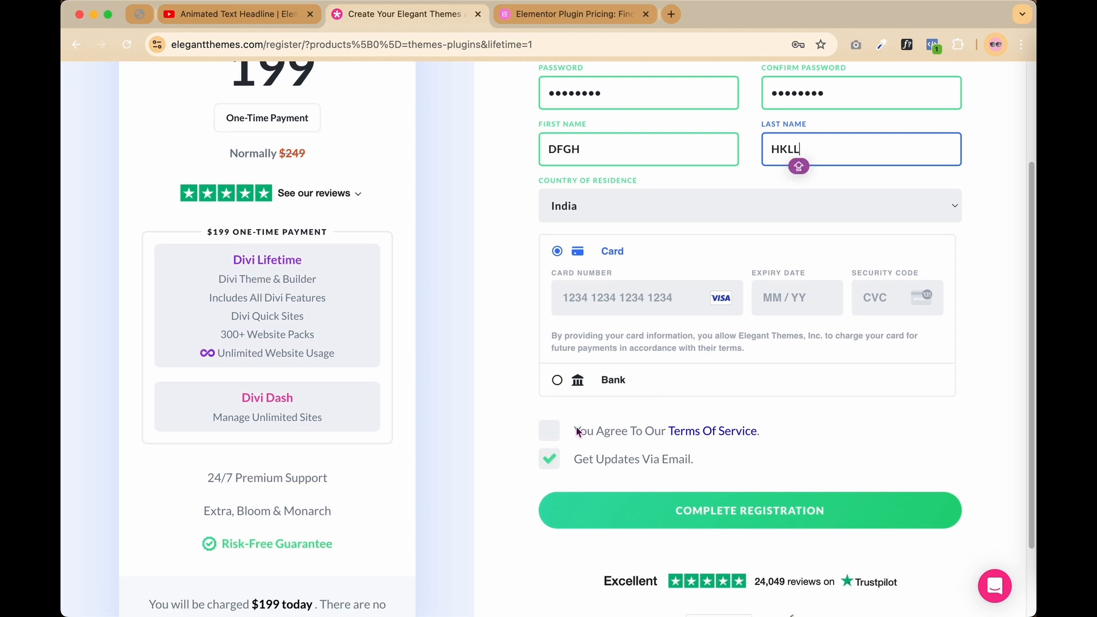
scroll(708, 386, "down", 1)
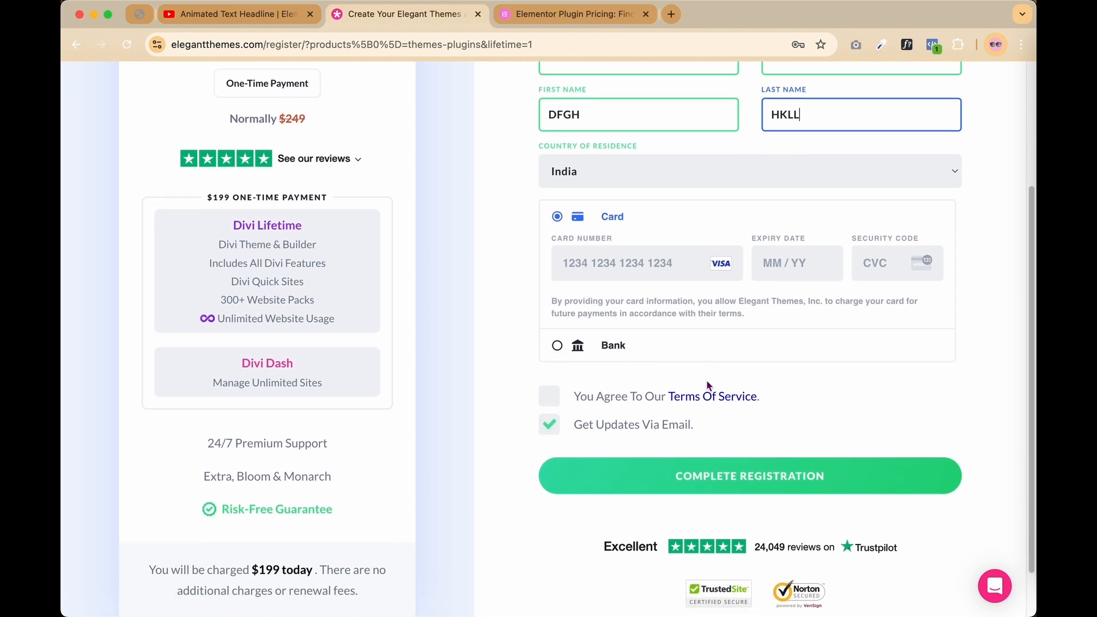
scroll(708, 386, "down", 1)
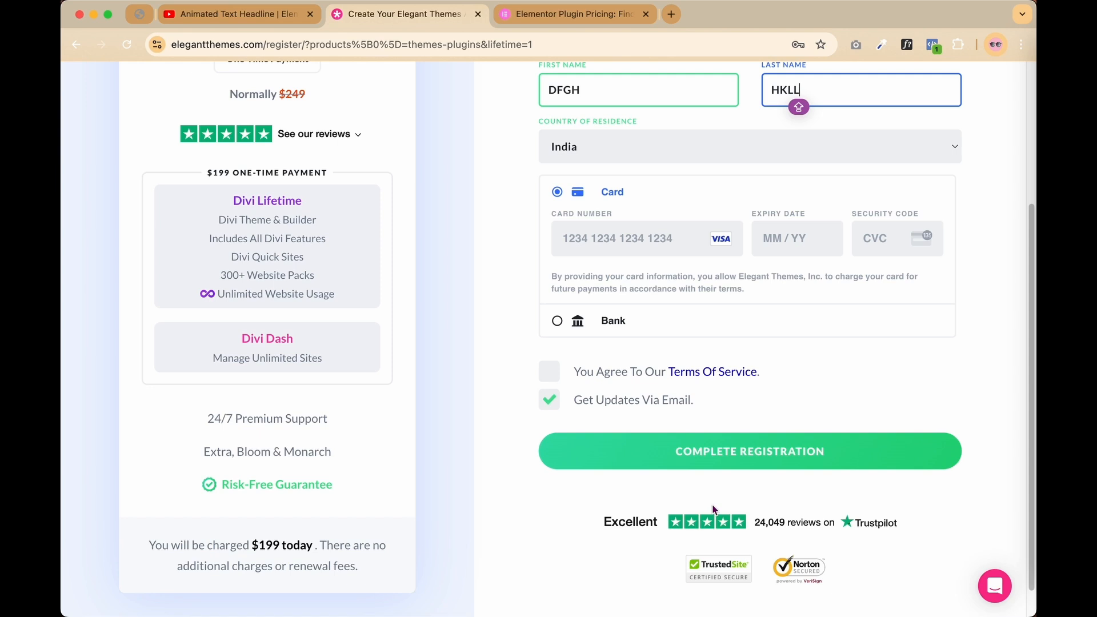
scroll(736, 482, "up", 6)
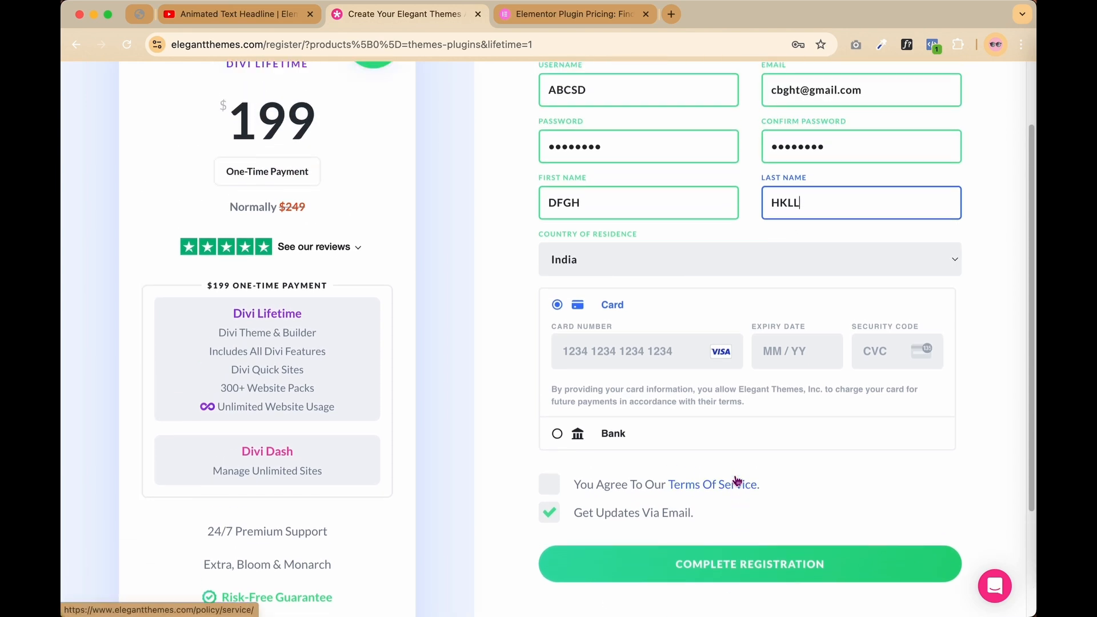